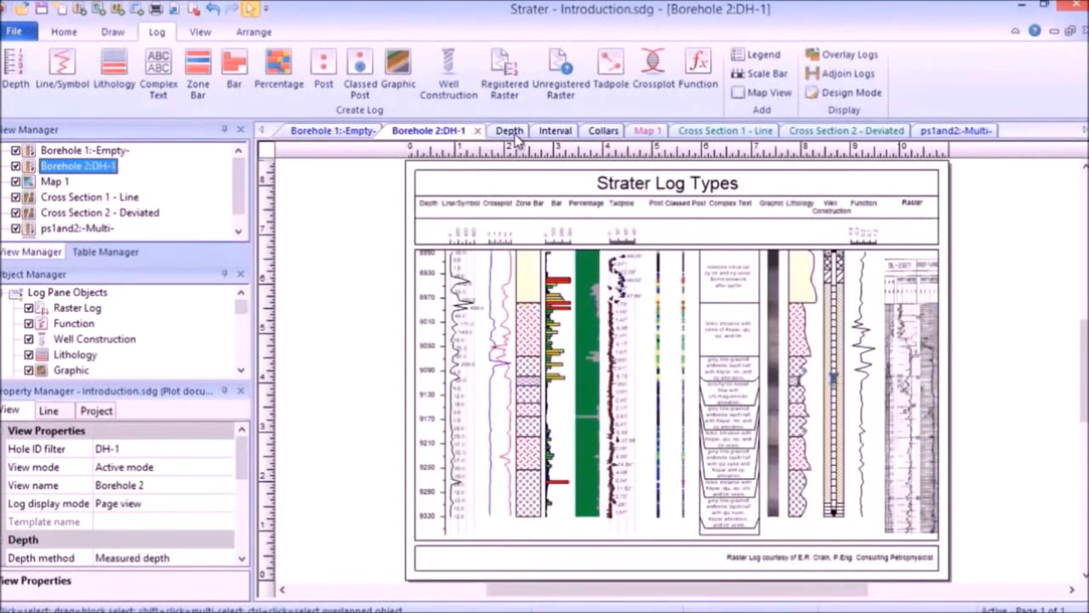
# - Review the Depth, Interval and Collars tables, the Map 1 view and both cross section views of the Introduction project
pyautogui.click(510, 131)
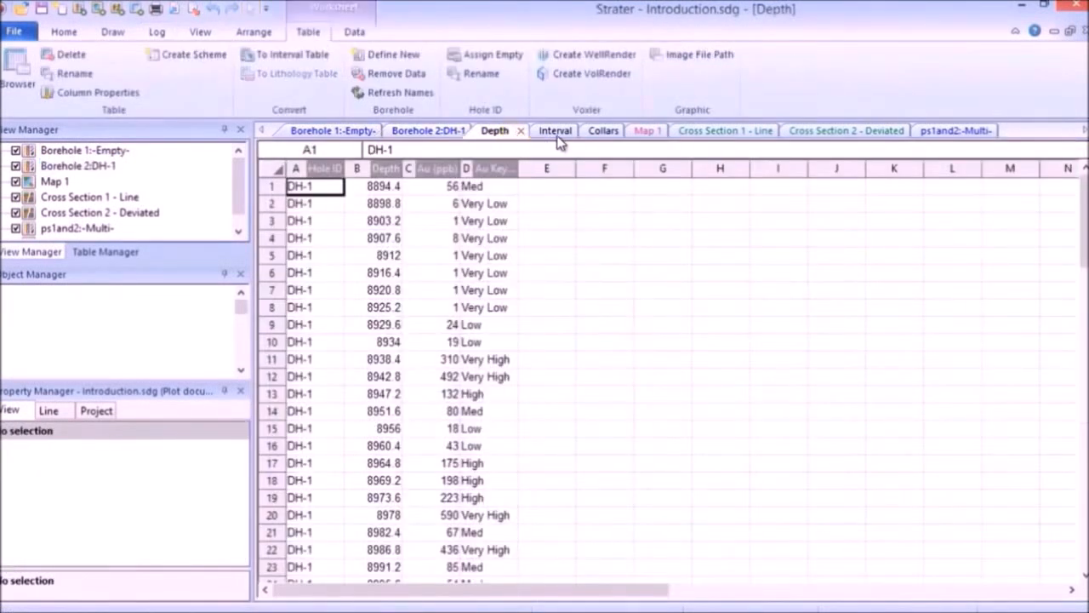
pyautogui.click(558, 134)
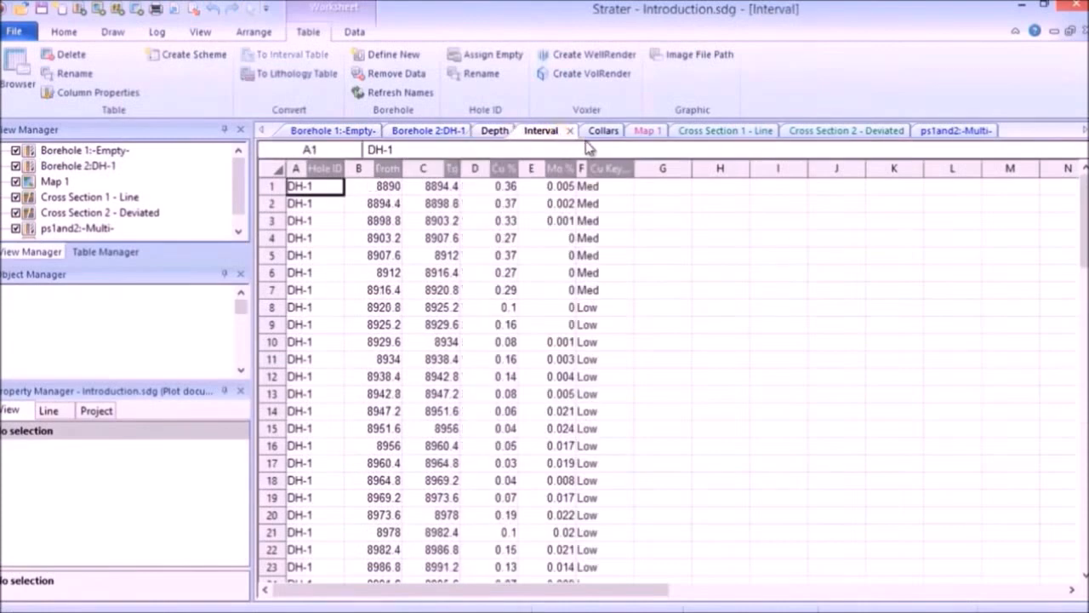
pyautogui.click(603, 136)
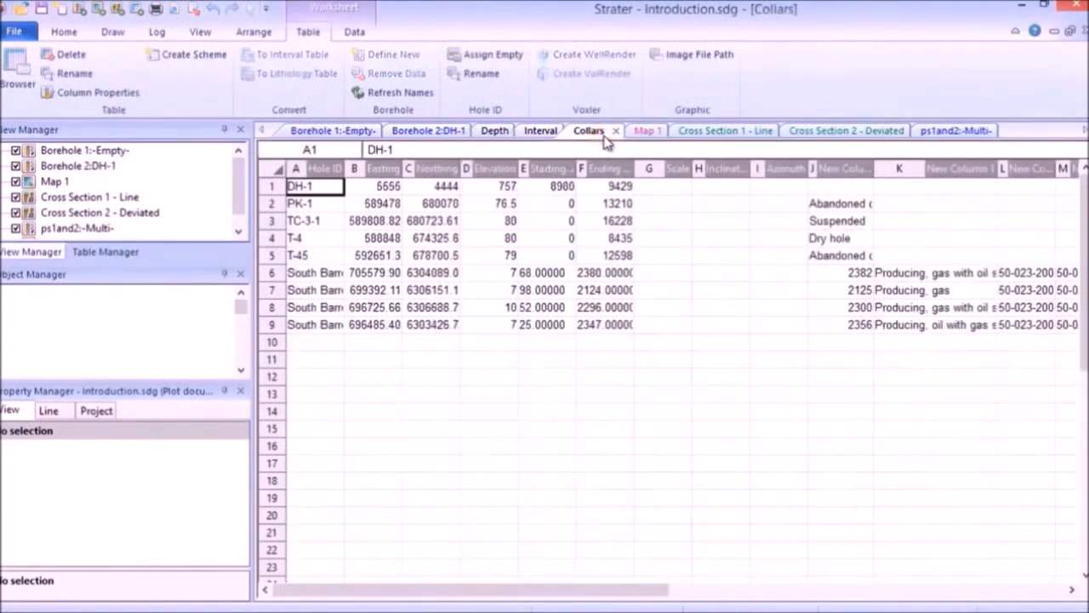
pyautogui.click(649, 138)
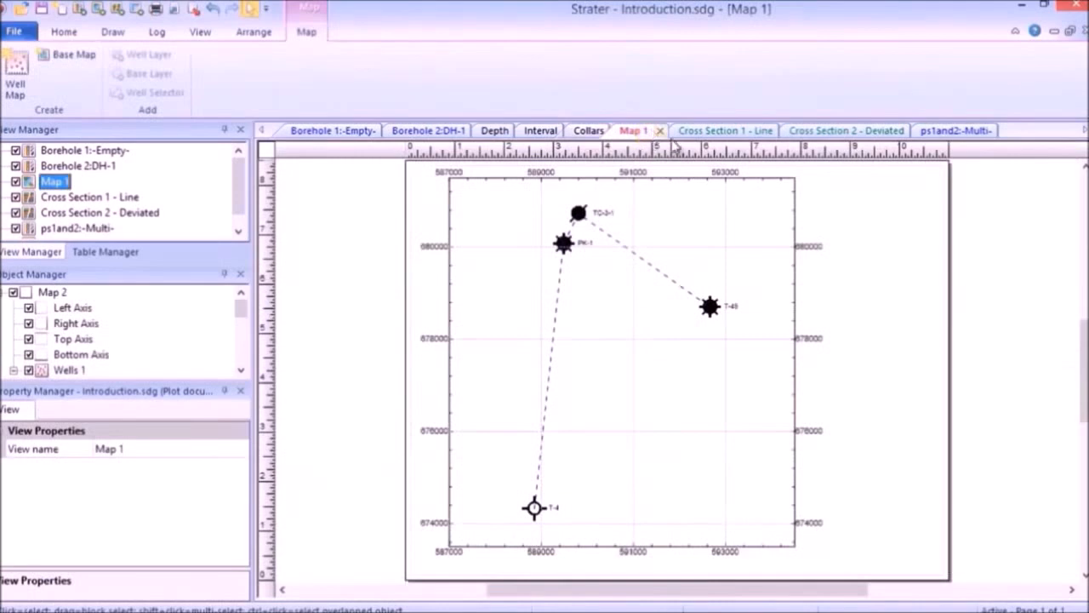
pyautogui.click(725, 137)
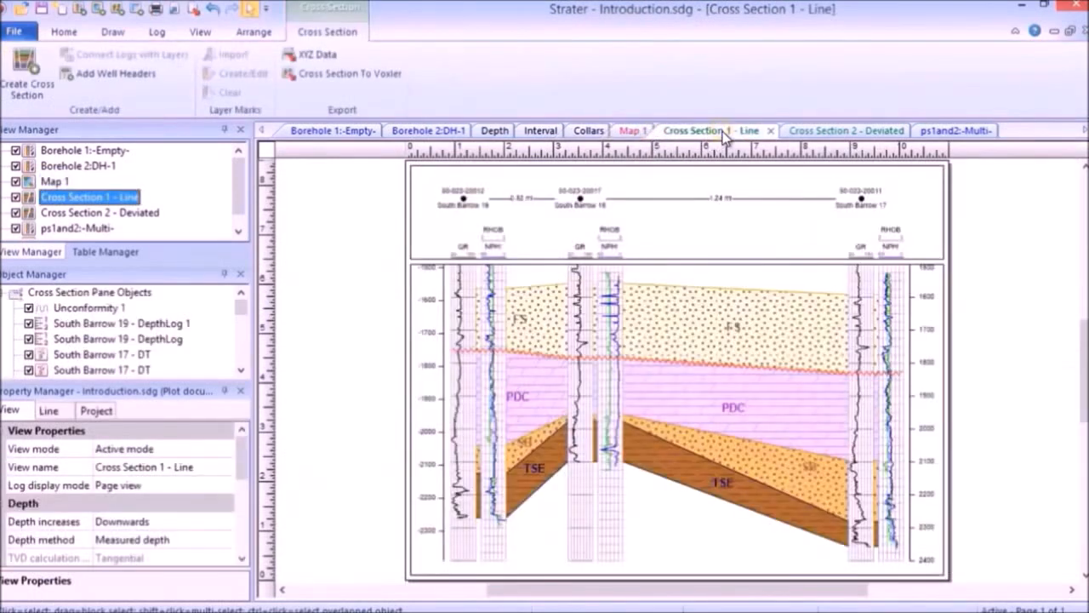
pyautogui.click(824, 133)
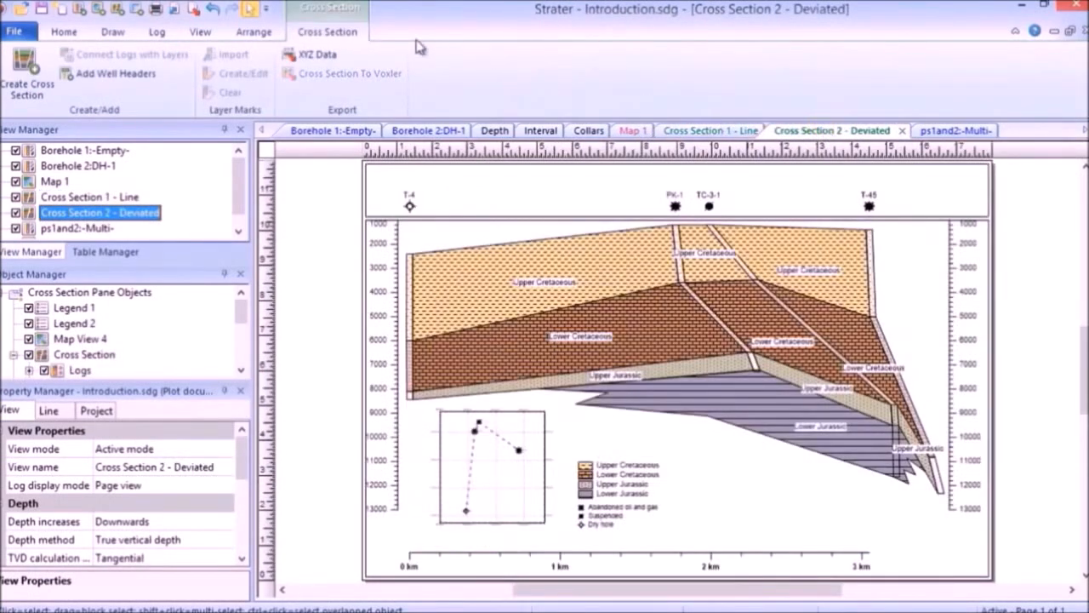
# - Examine the Jasperoid, Granite, Andesite, Basalt and Magnetite properties of the Lithology Keyword scheme in the Scheme Editor without changing anything
pyautogui.click(74, 37)
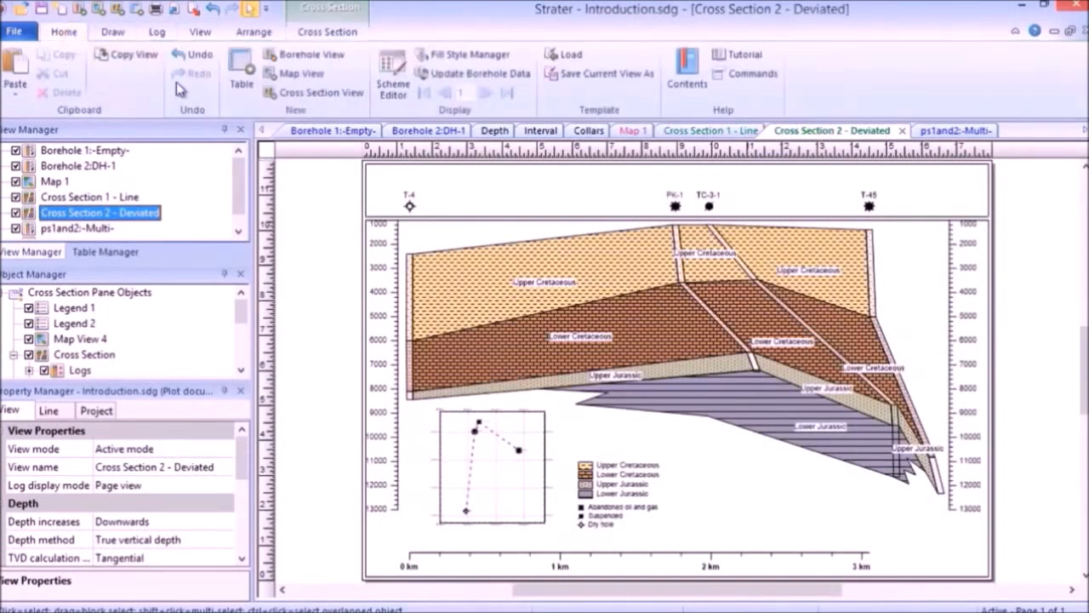
pyautogui.click(392, 95)
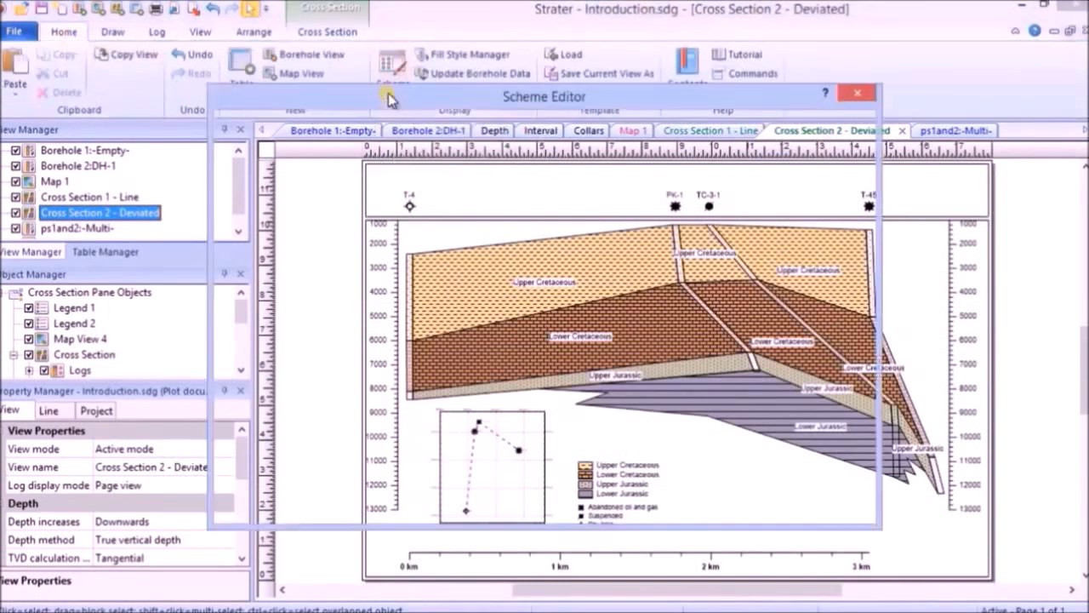
pyautogui.click(243, 210)
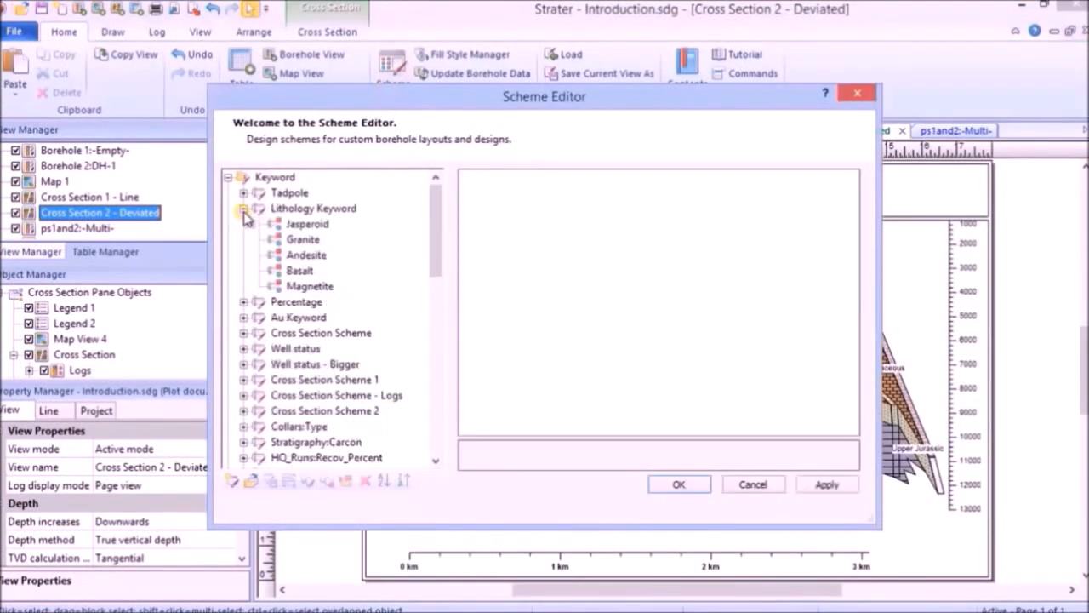
pyautogui.click(307, 225)
pyautogui.click(306, 241)
pyautogui.click(310, 256)
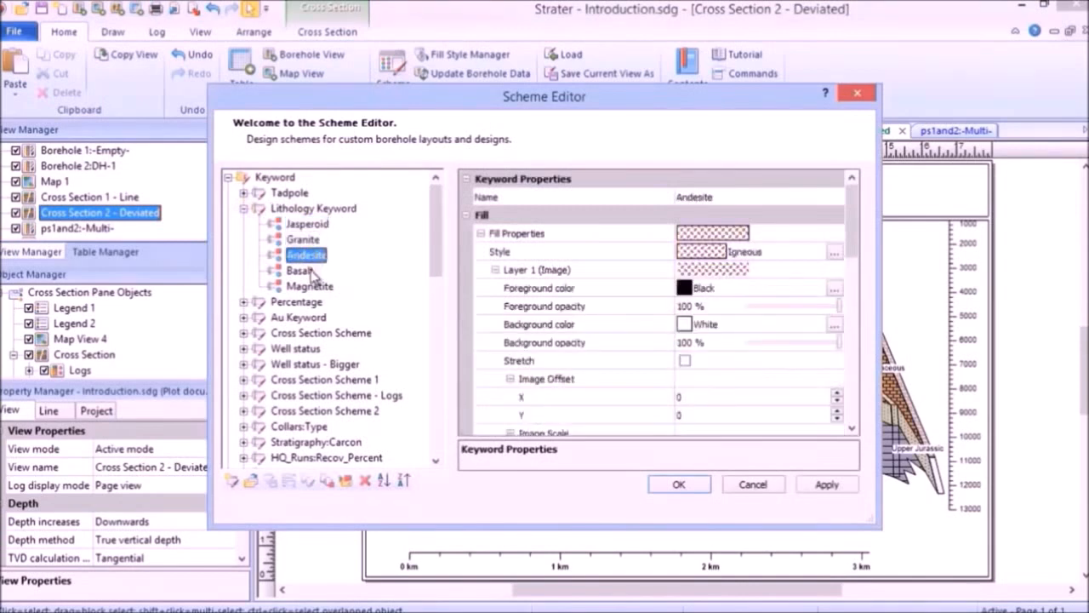
pyautogui.click(305, 270)
pyautogui.click(310, 286)
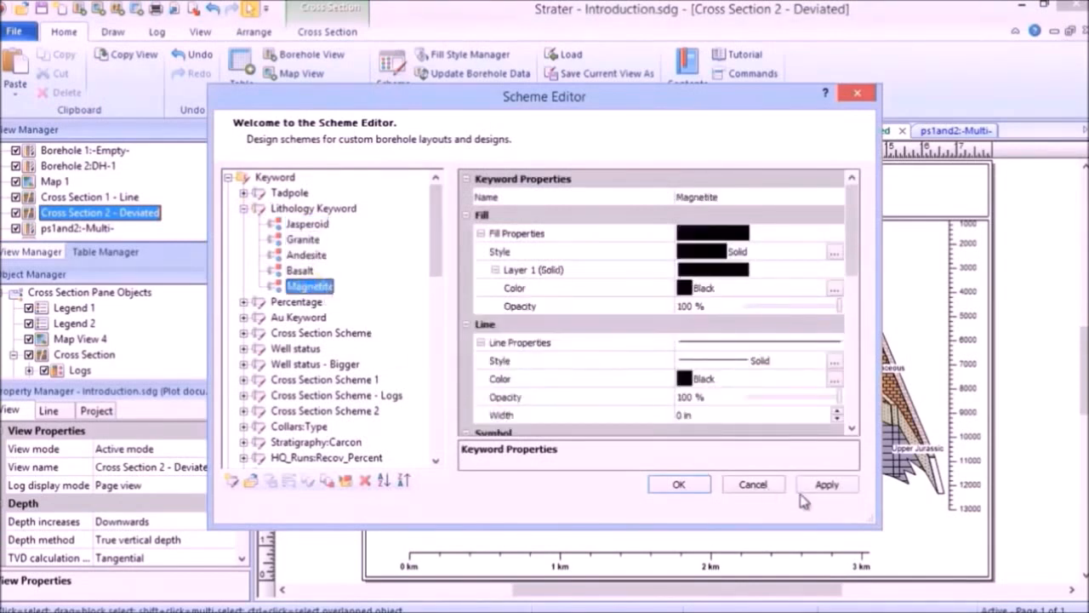
pyautogui.click(775, 488)
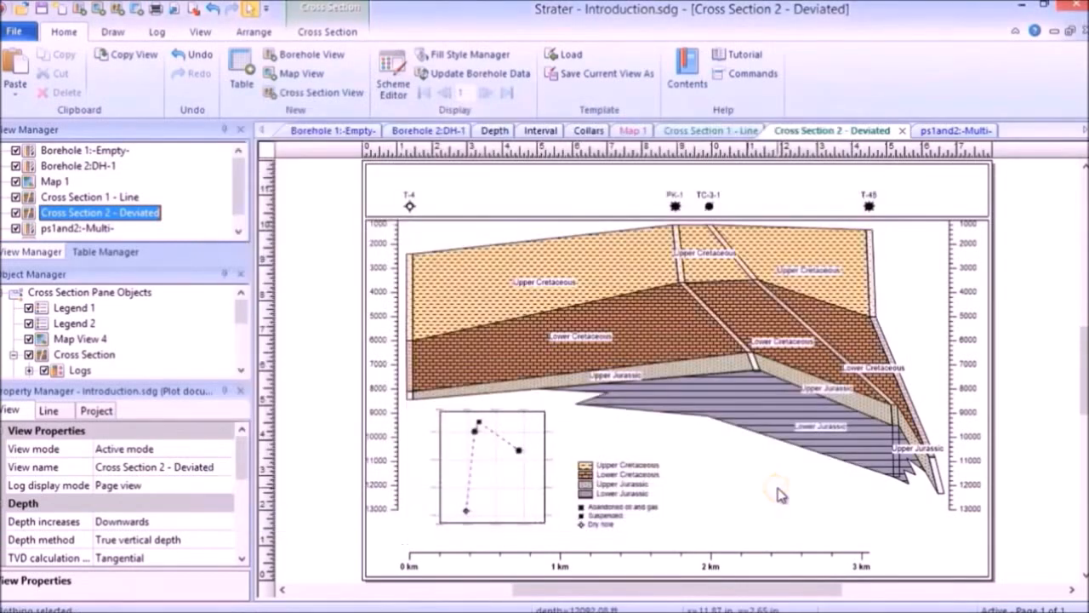
# - Check which file types the project can be saved as without saving it, and display the ps1and2 multi-borehole view
pyautogui.click(36, 30)
pyautogui.click(81, 147)
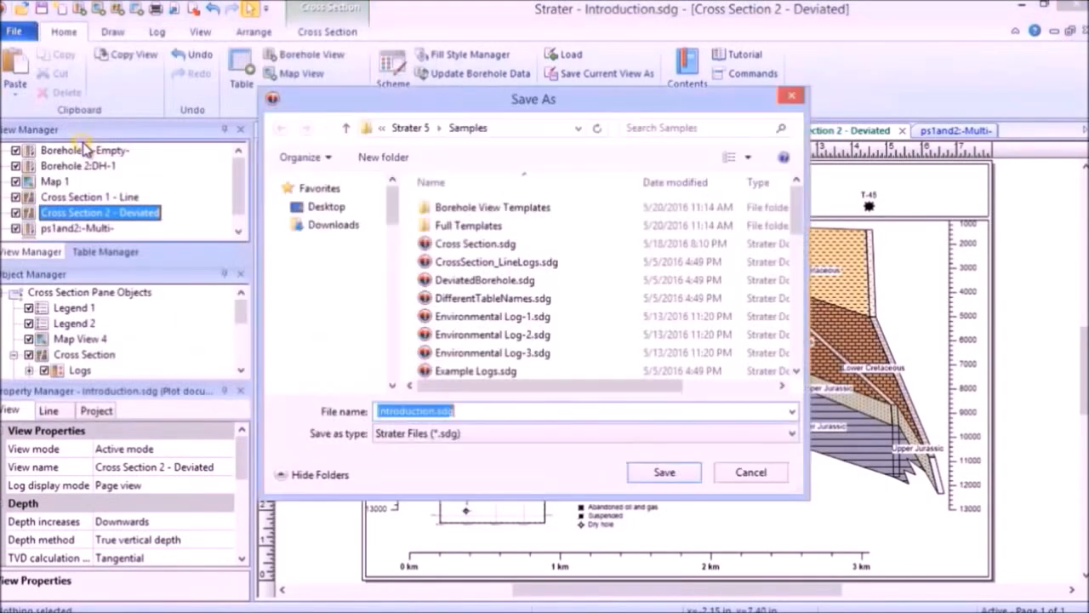
pyautogui.click(403, 435)
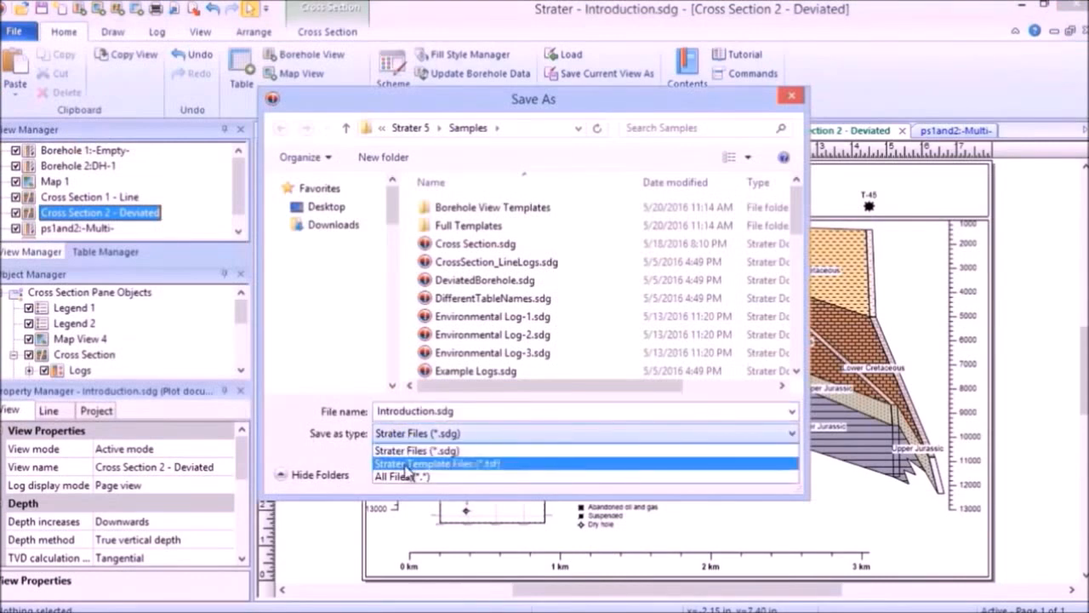
pyautogui.click(412, 451)
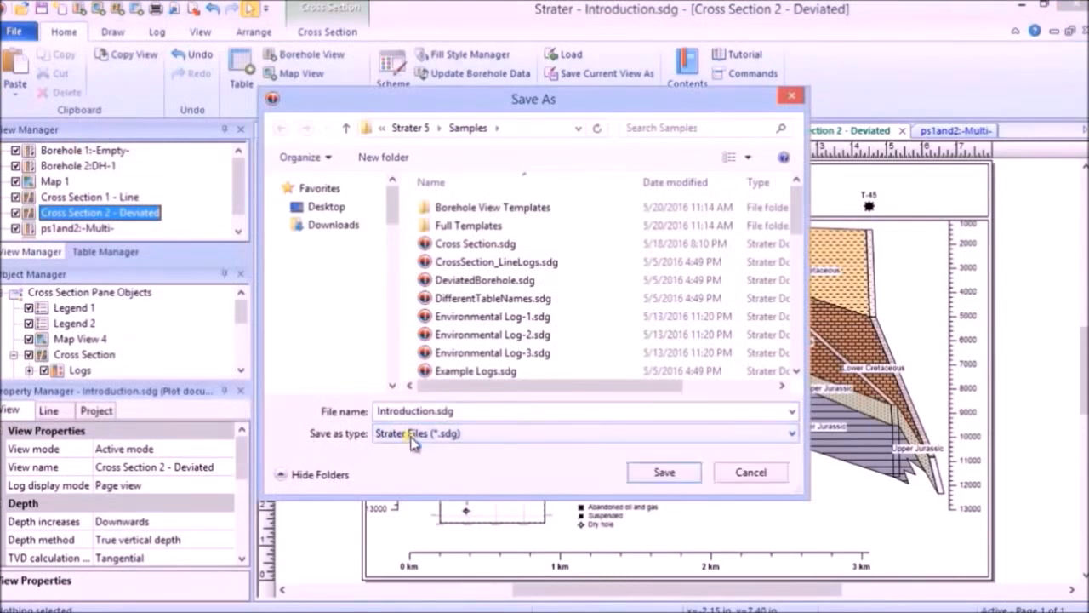
pyautogui.click(747, 473)
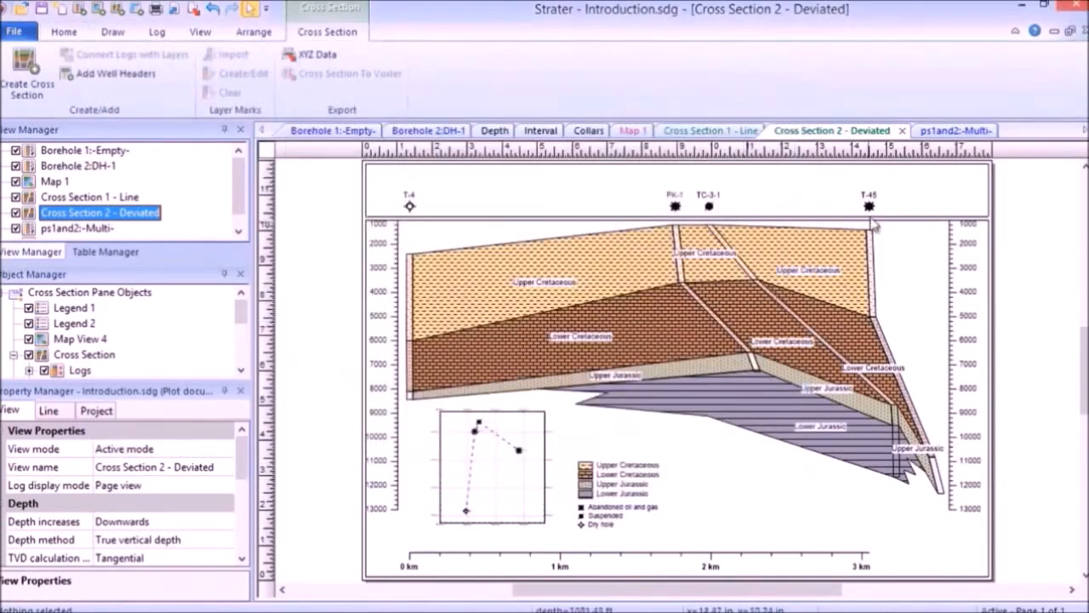
pyautogui.click(924, 133)
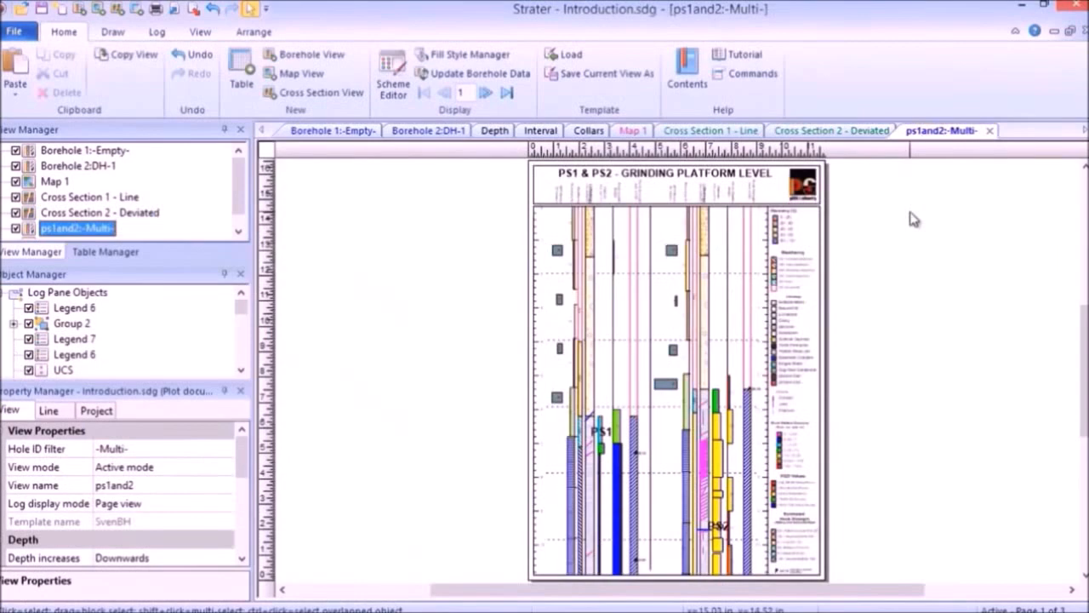
# - Create a new project and display its Project Settings table
pyautogui.click(14, 30)
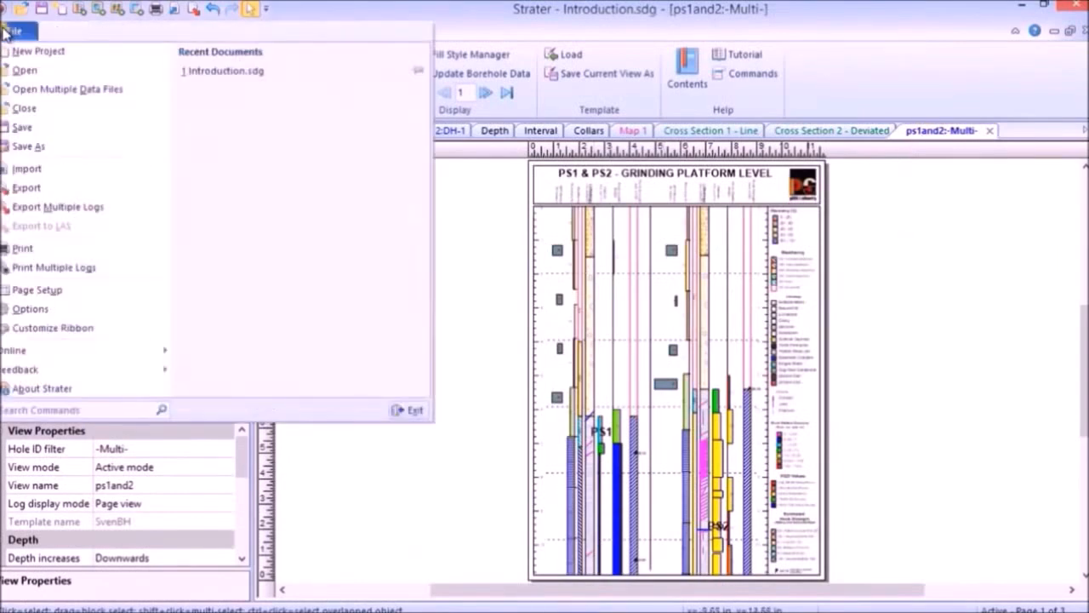
pyautogui.click(99, 57)
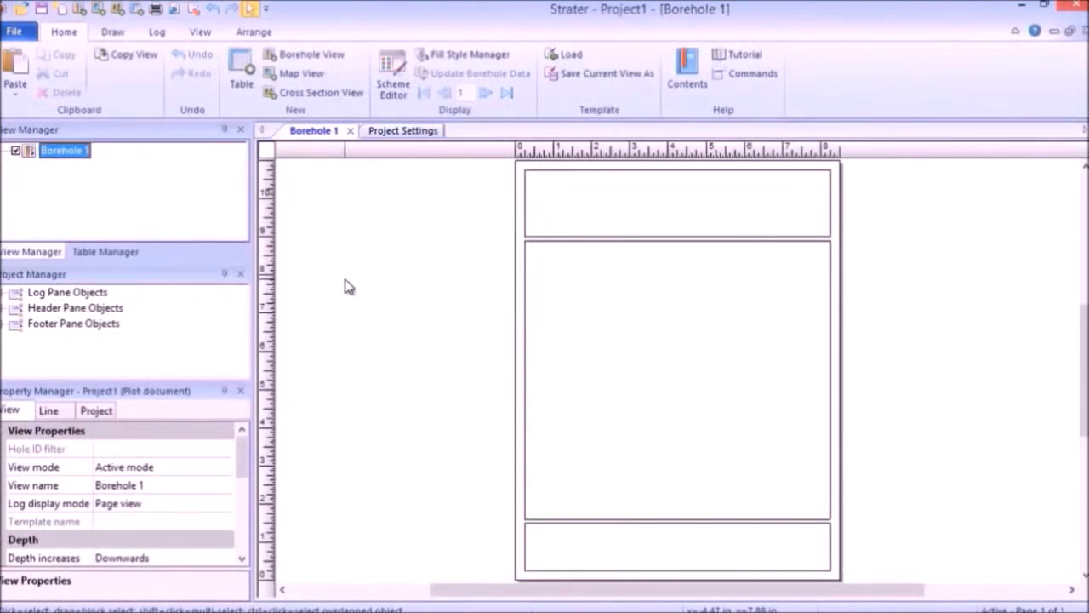
pyautogui.click(404, 132)
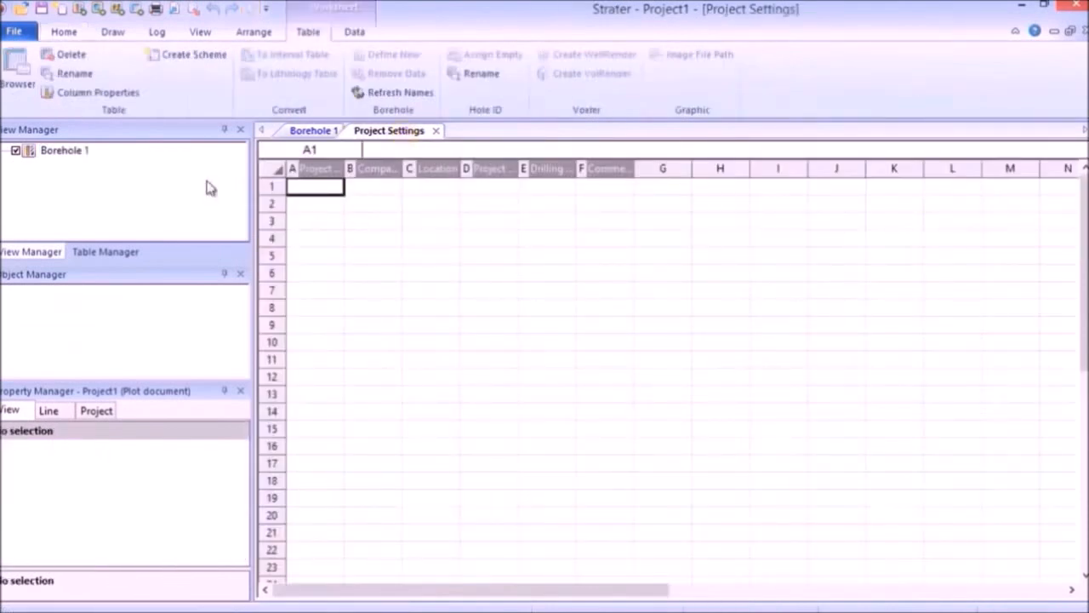
# - Open Example Data.xls through Open Multiple Data Files and choose its Lithology, Deviation Survey and Collars sheets for import
pyautogui.click(15, 32)
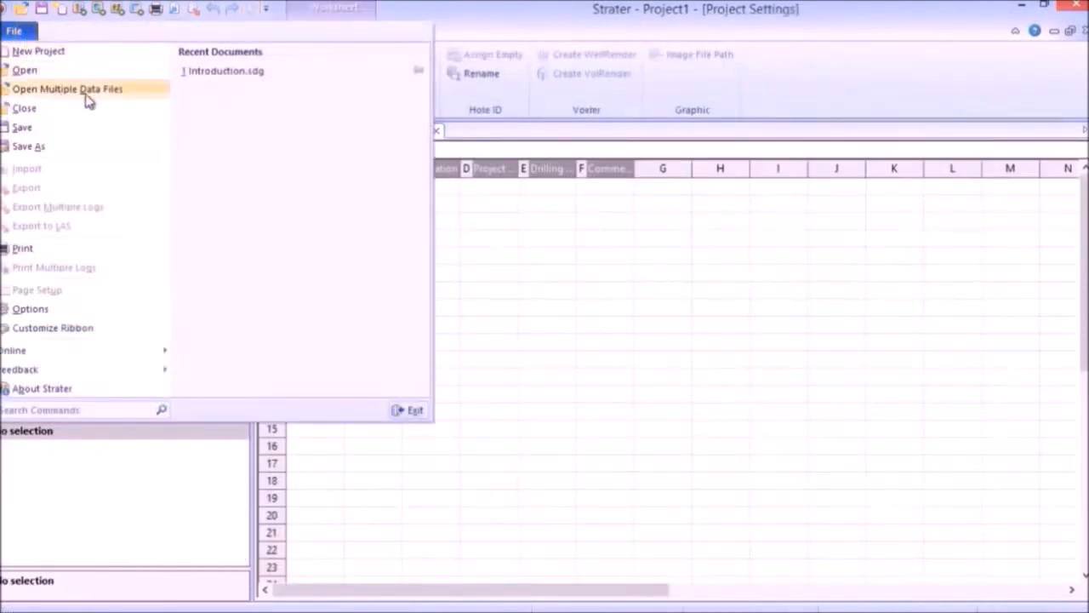
pyautogui.click(127, 90)
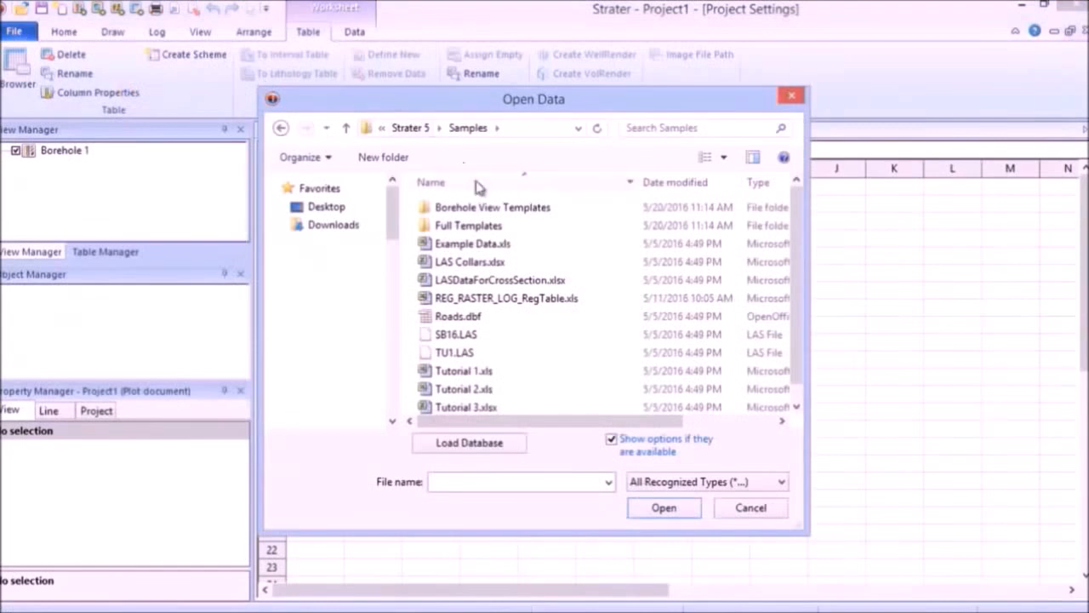
pyautogui.click(480, 243)
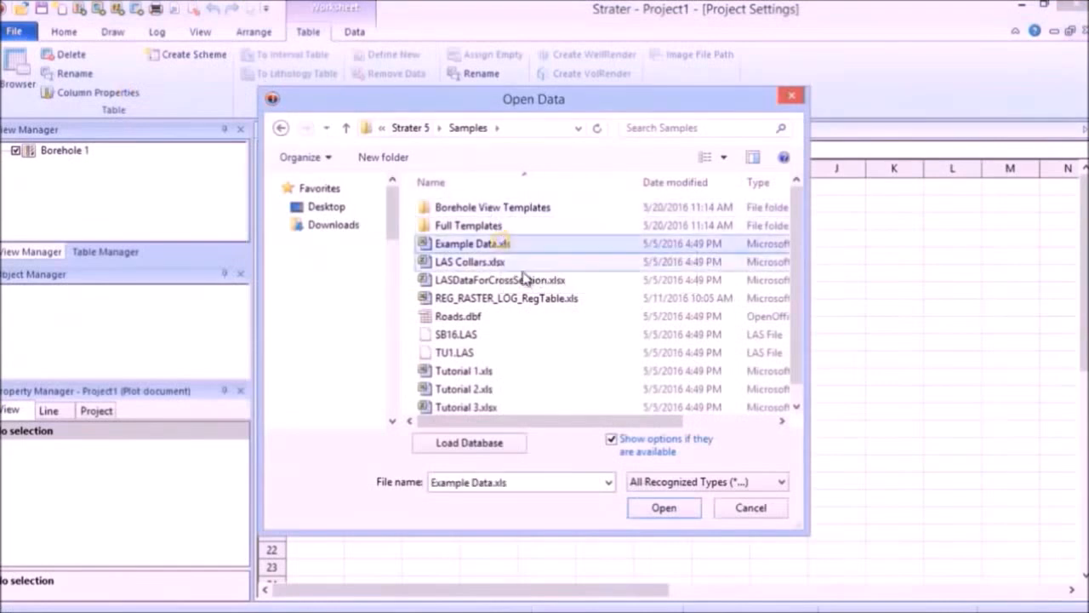
pyautogui.click(644, 513)
pyautogui.click(415, 276)
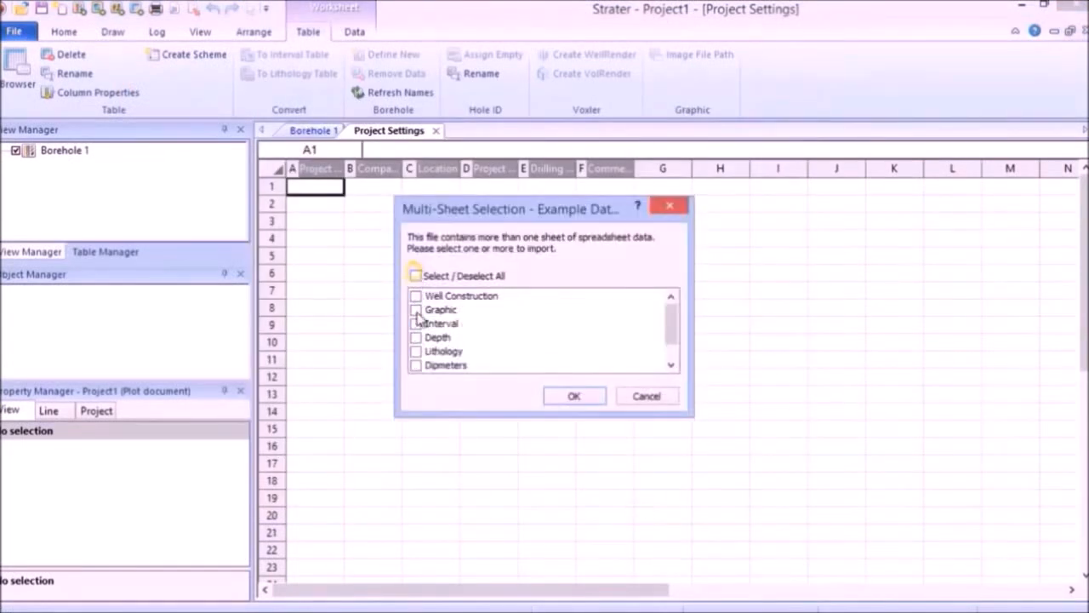
pyautogui.click(416, 351)
pyautogui.click(671, 354)
pyautogui.click(415, 350)
pyautogui.click(416, 365)
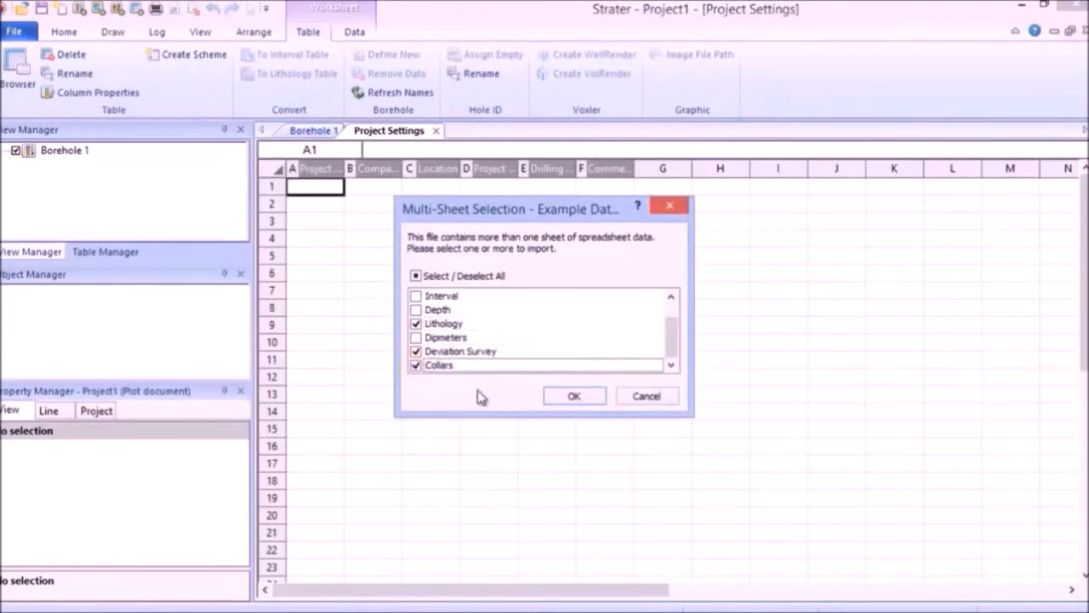
pyautogui.click(598, 405)
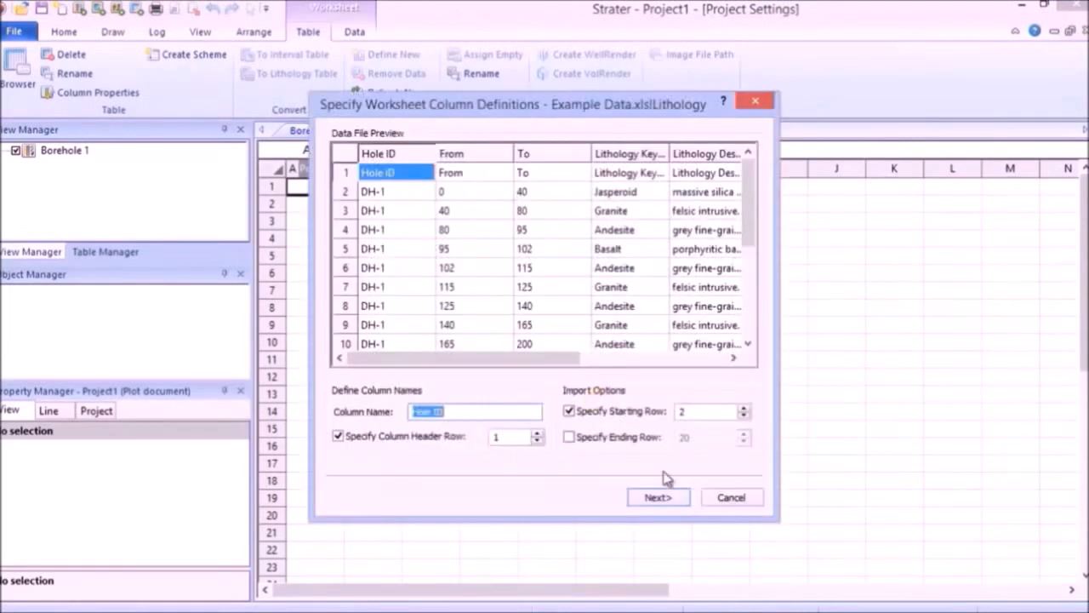
# - Import the Lithology and Collars sheets with their default column definitions, and the Deviation Survey sheet with the data type Survey
pyautogui.click(674, 500)
pyautogui.click(679, 500)
pyautogui.click(678, 498)
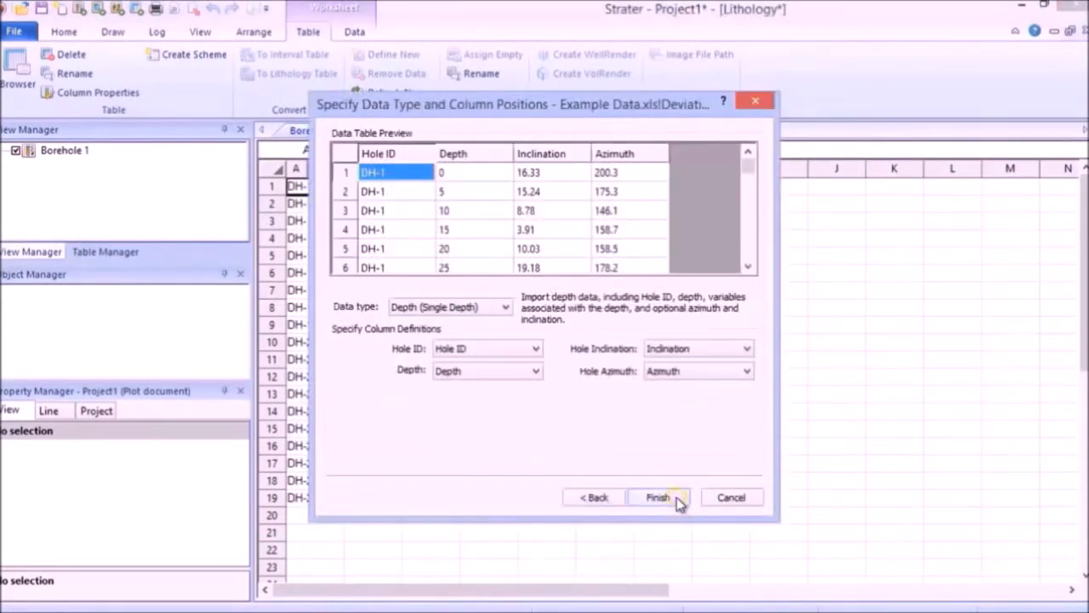
pyautogui.click(504, 308)
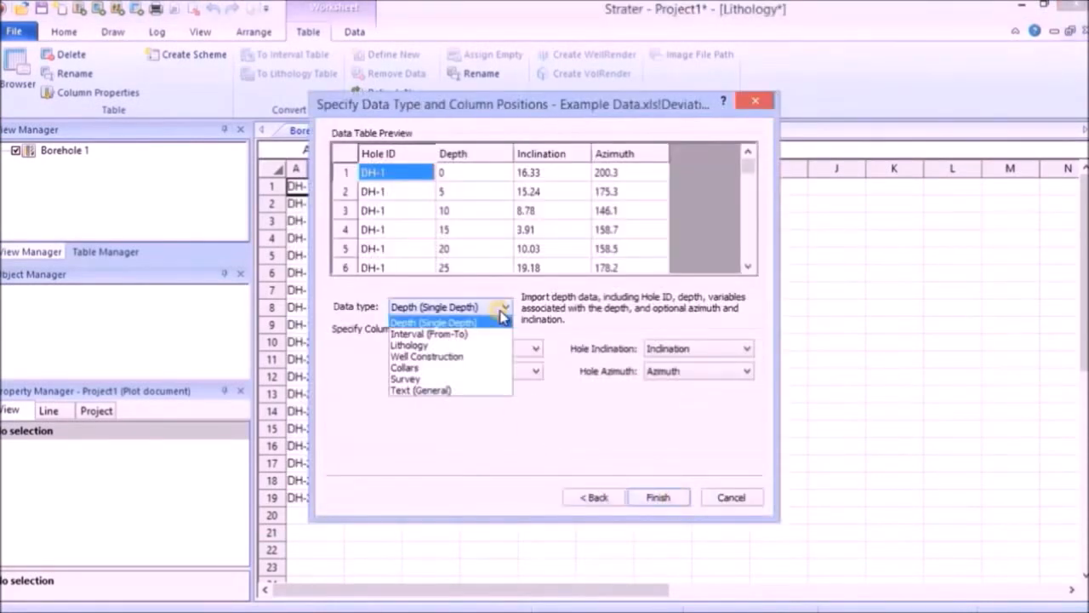
pyautogui.click(490, 379)
pyautogui.click(660, 498)
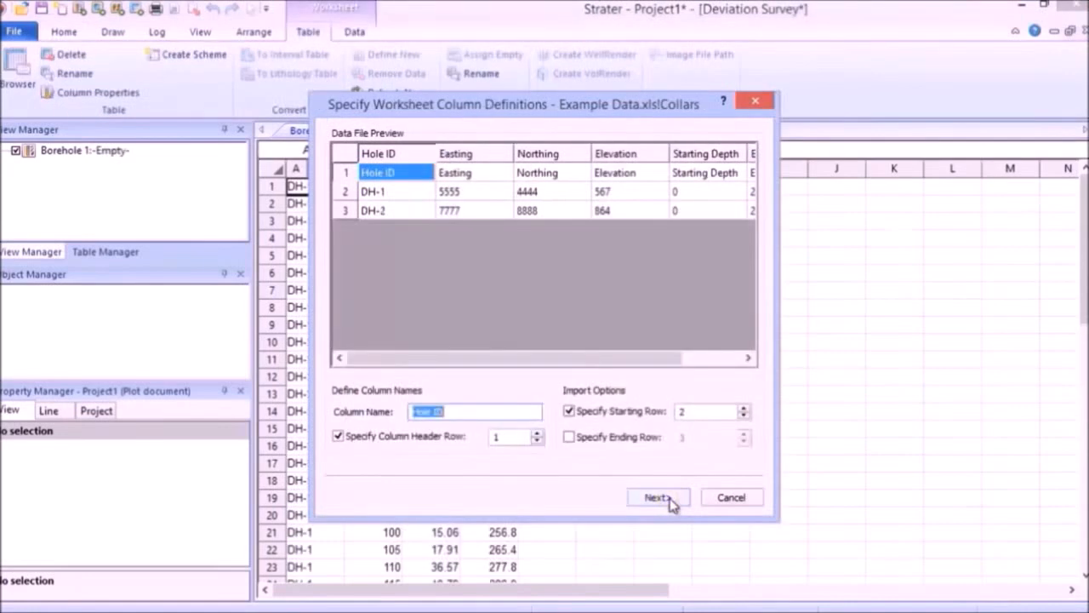
pyautogui.click(669, 501)
pyautogui.click(659, 497)
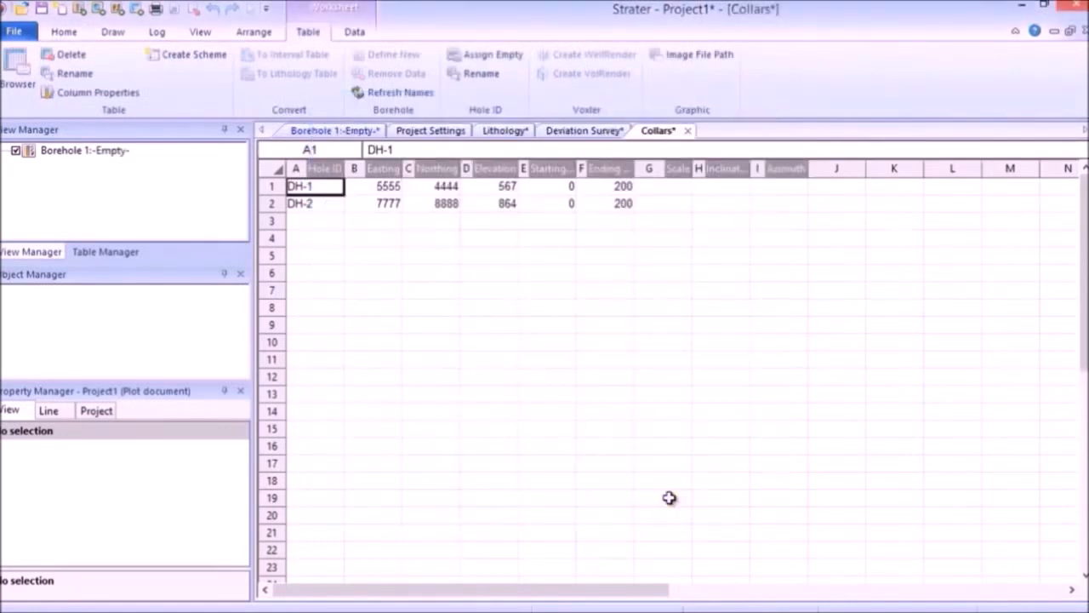
# - Create a lithology log in the centre of the Borehole 1 view's log pane, using the open Lithology table
pyautogui.click(315, 134)
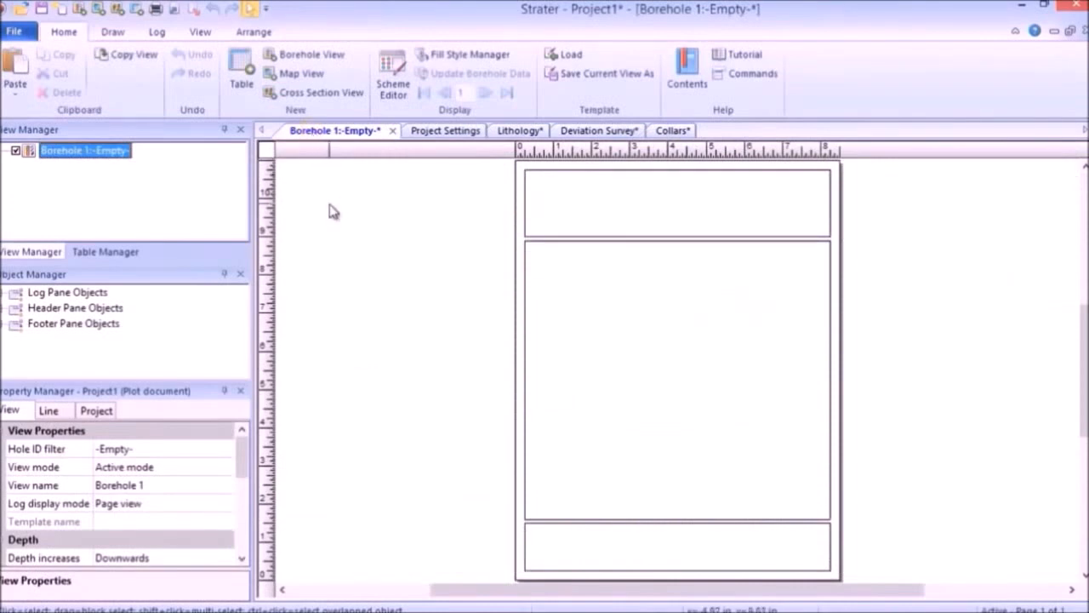
pyautogui.click(165, 35)
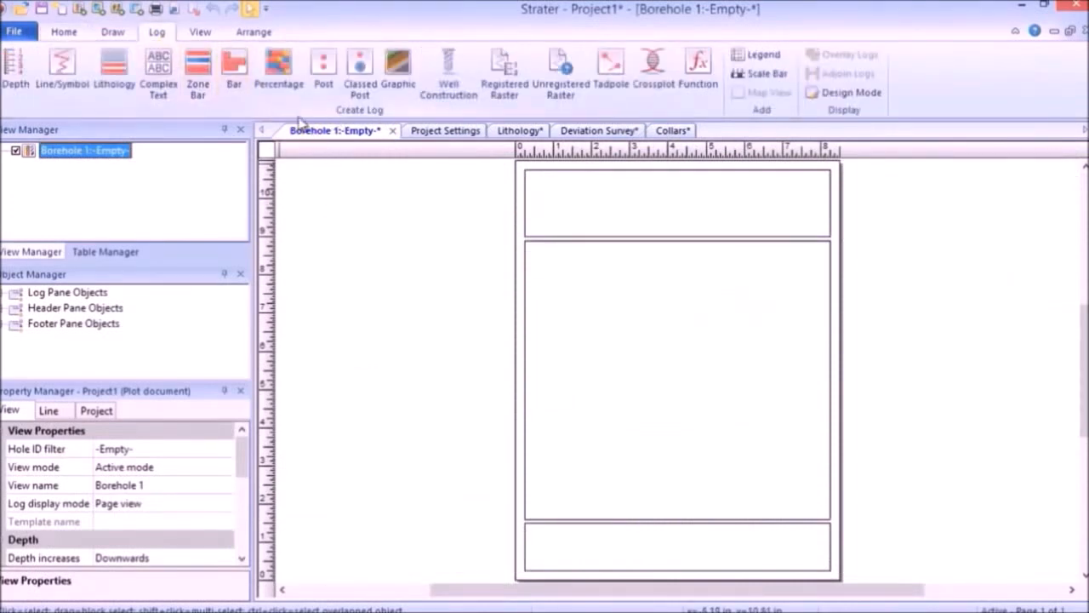
pyautogui.click(114, 85)
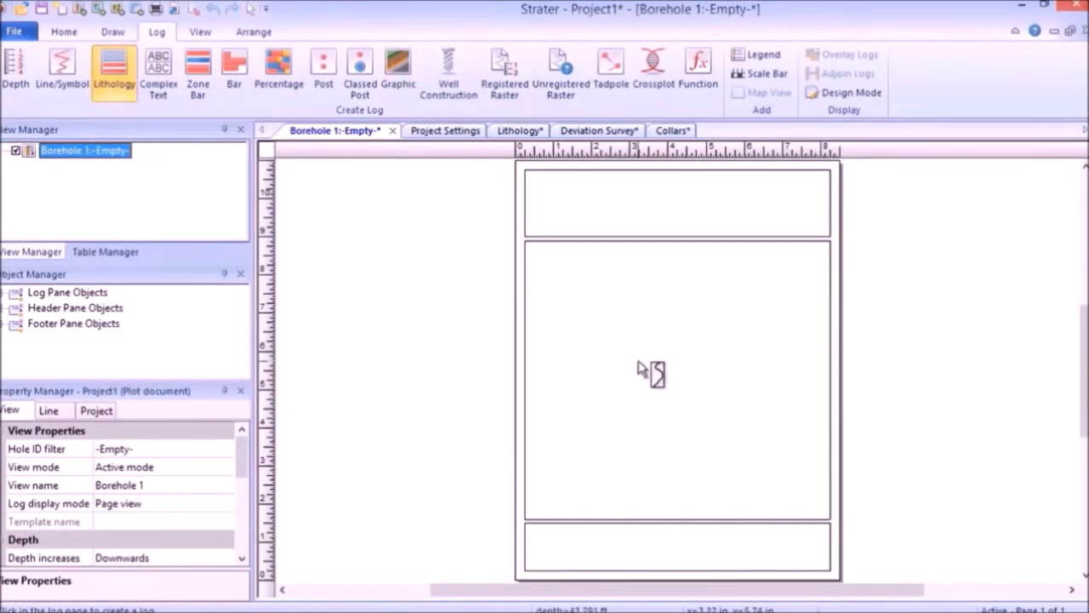
pyautogui.click(640, 371)
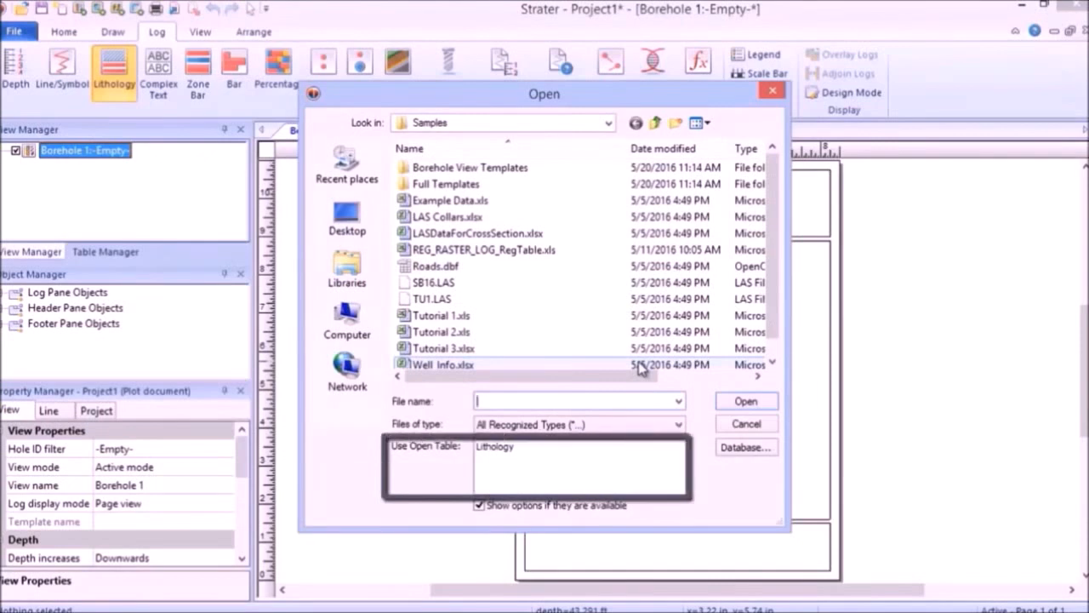
pyautogui.click(641, 454)
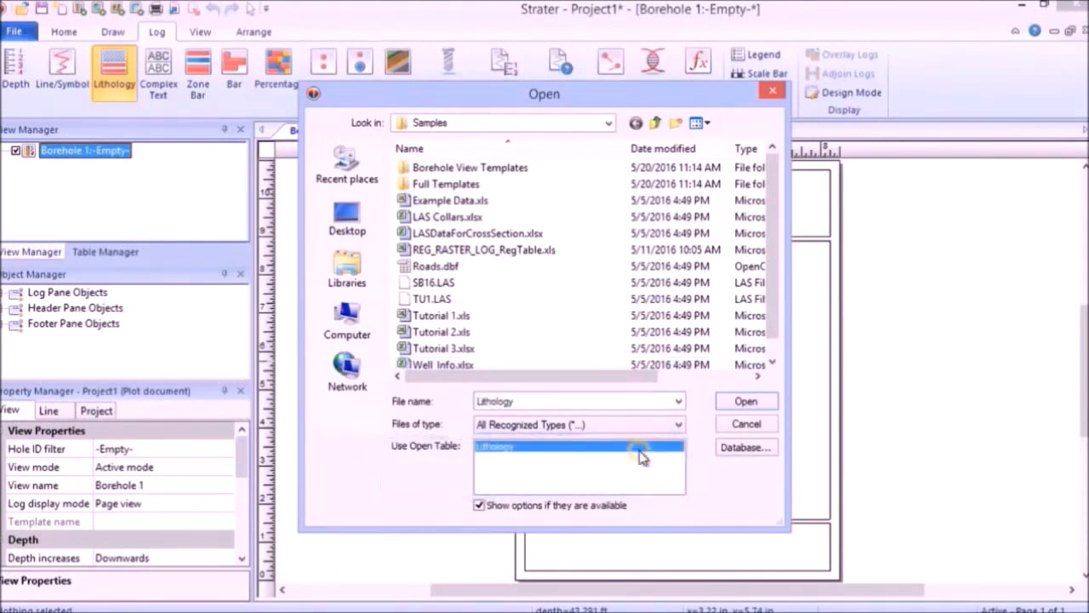
pyautogui.click(730, 407)
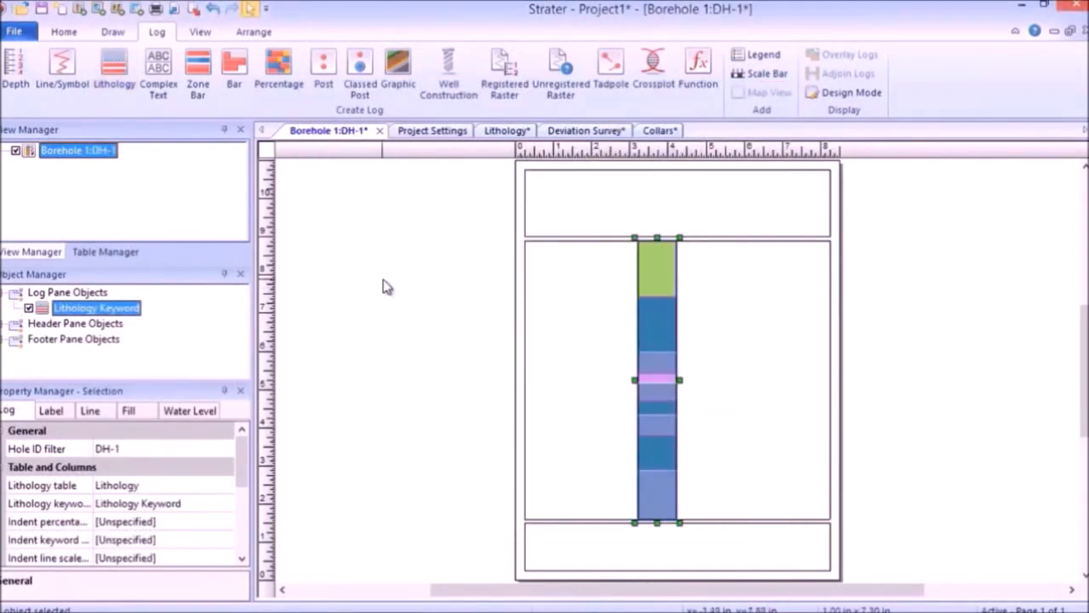
# - Create a new cross section view and build a Lithology/Zone bar log cross section from wells DH-1 and DH-2
pyautogui.click(66, 33)
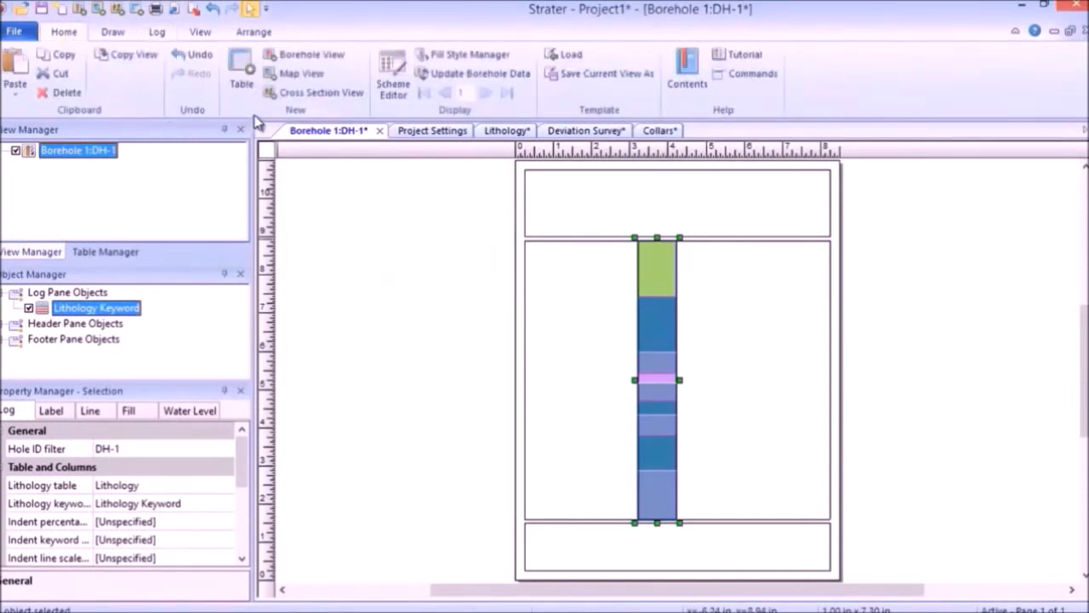
pyautogui.click(328, 95)
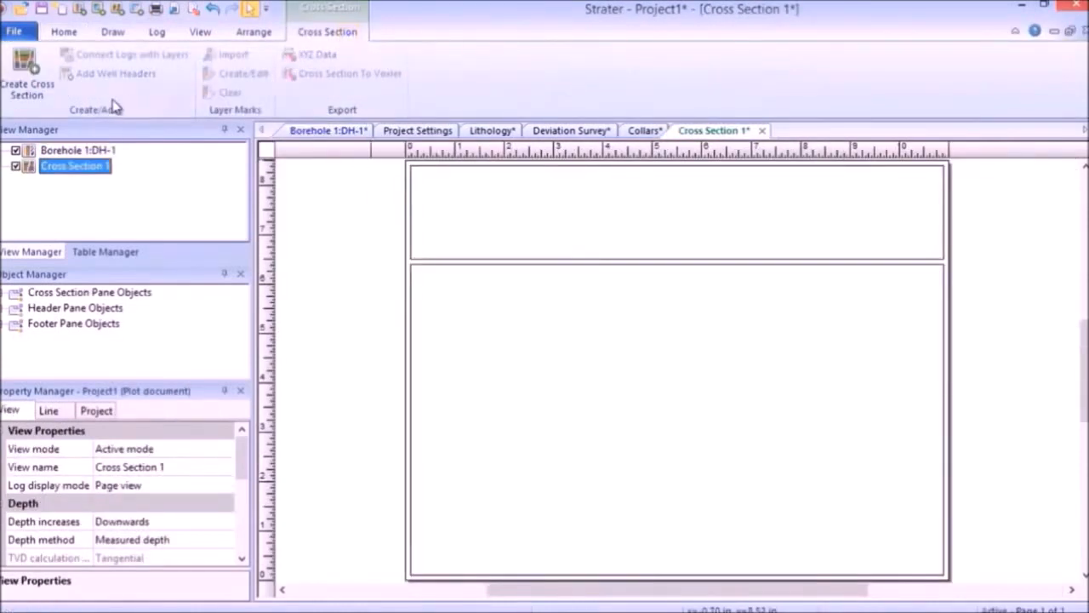
pyautogui.click(34, 94)
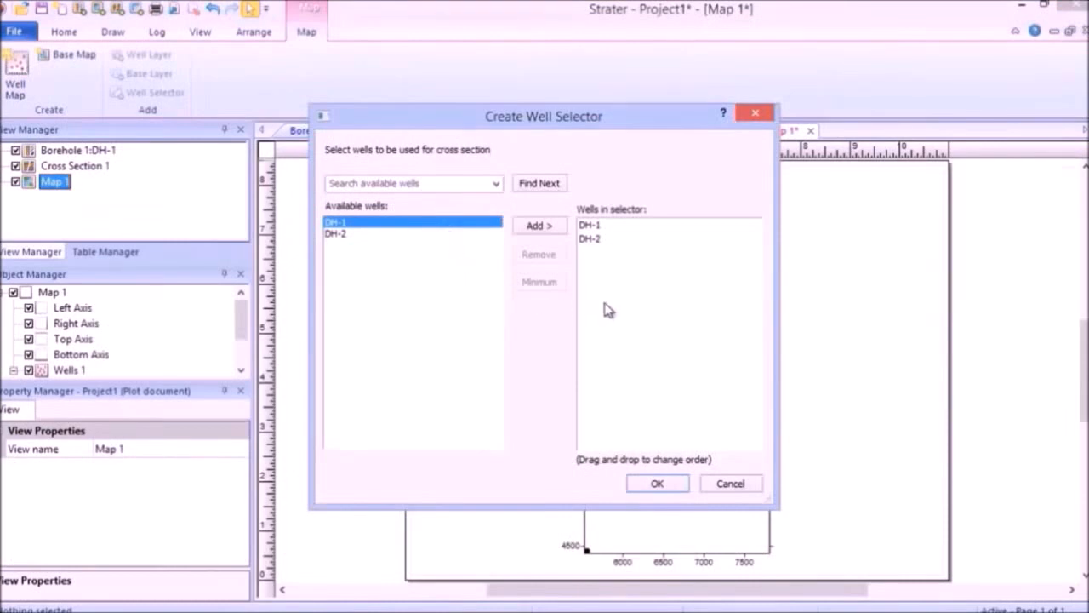
pyautogui.click(656, 483)
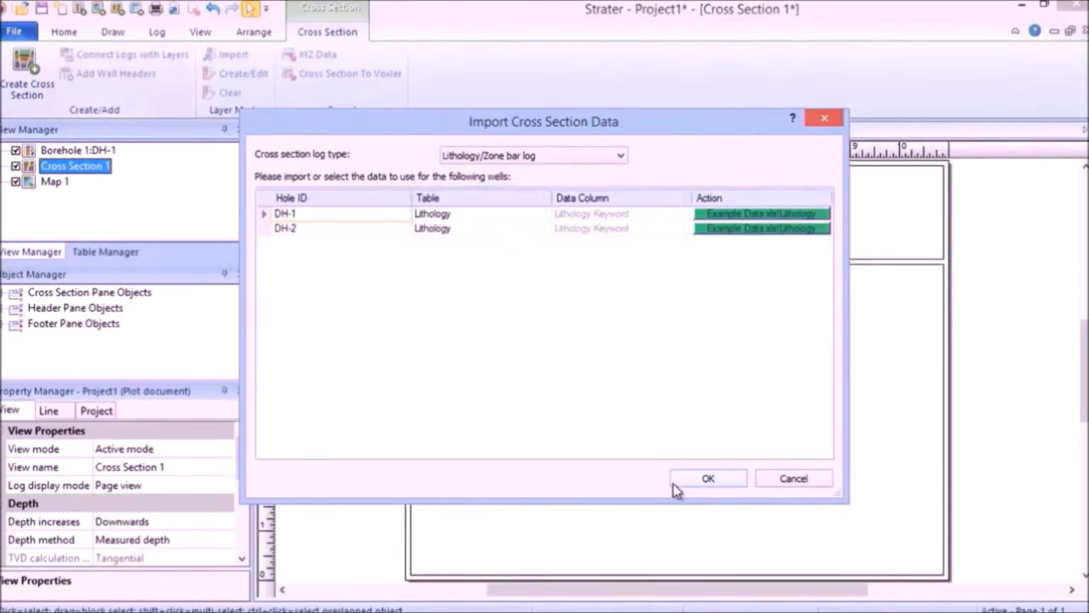
pyautogui.click(677, 479)
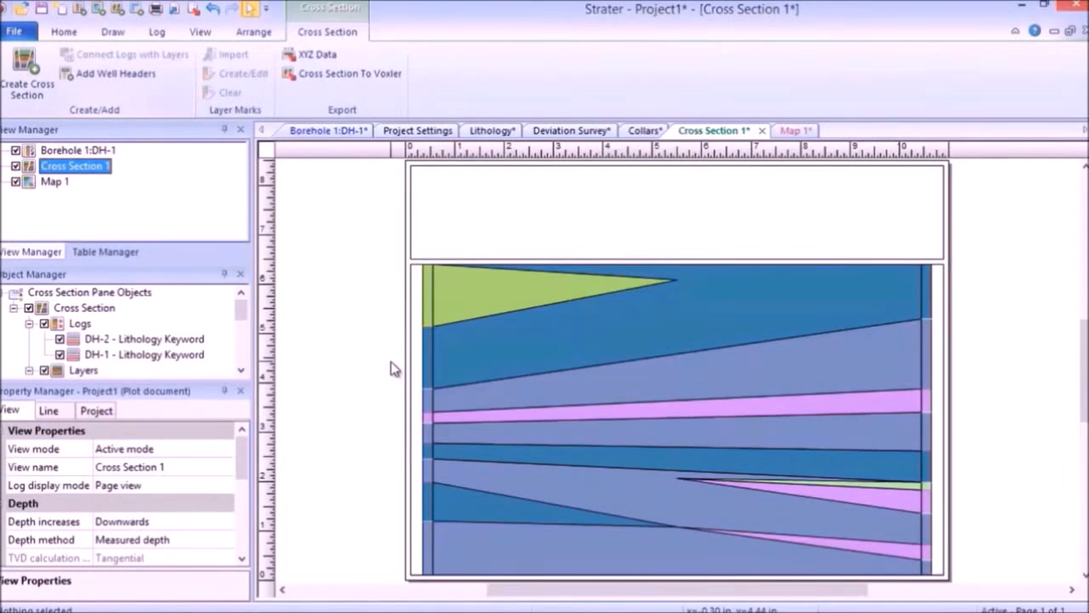
# - Set the log width of the cross section's Logs group to 0.5 in
pyautogui.click(82, 325)
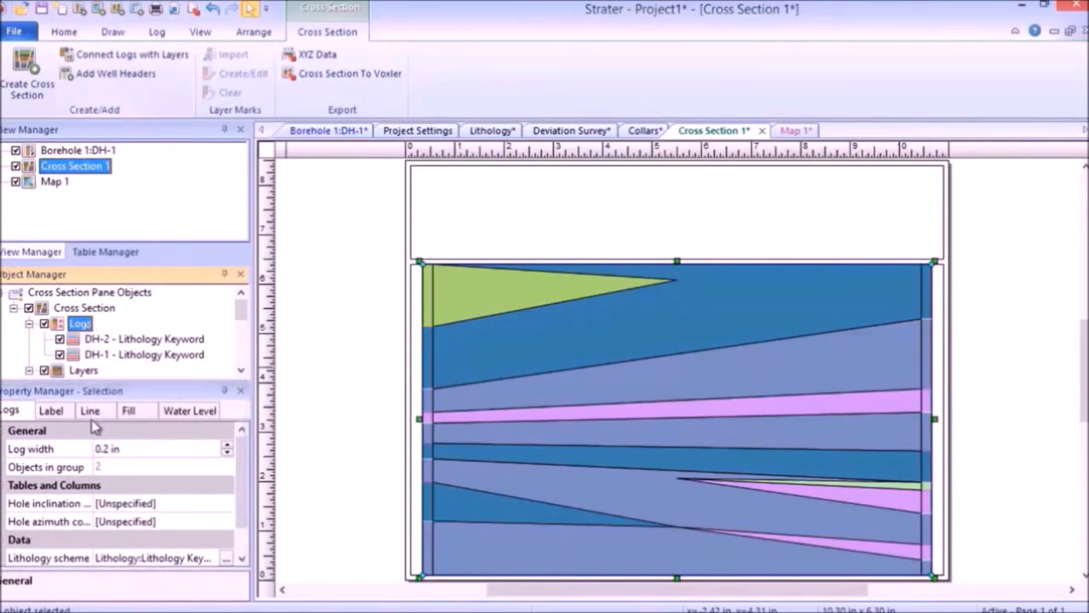
pyautogui.click(101, 449)
pyautogui.press('Left')
pyautogui.press('Left')
pyautogui.press('Left')
pyautogui.press('BackSpace')
pyautogui.write('5')
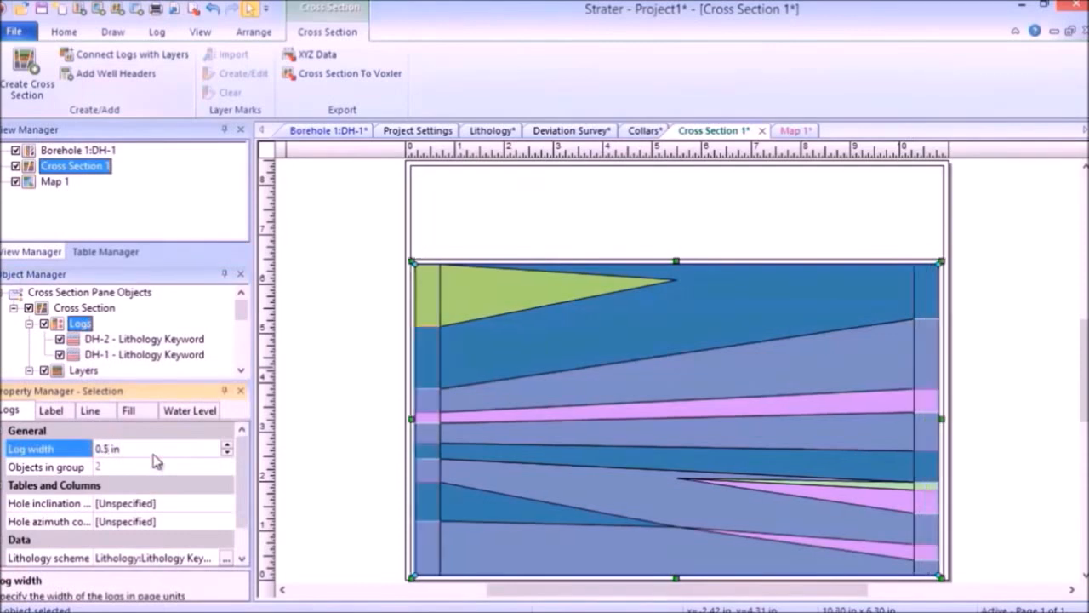
# - Show labels on the cross section's lithology logs and fit them to their blocks
pyautogui.click(52, 411)
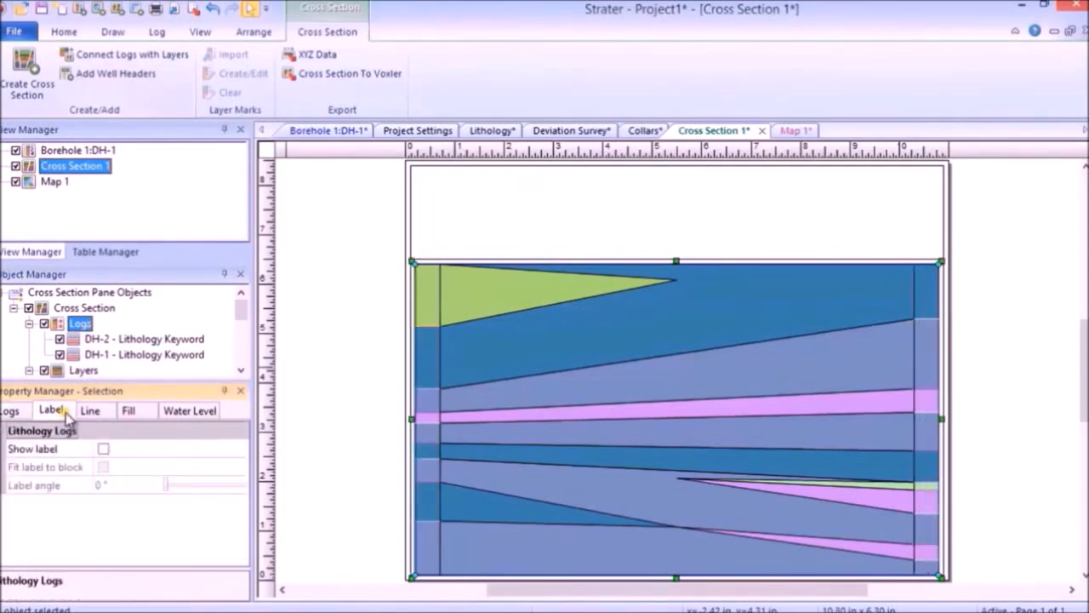
pyautogui.click(103, 448)
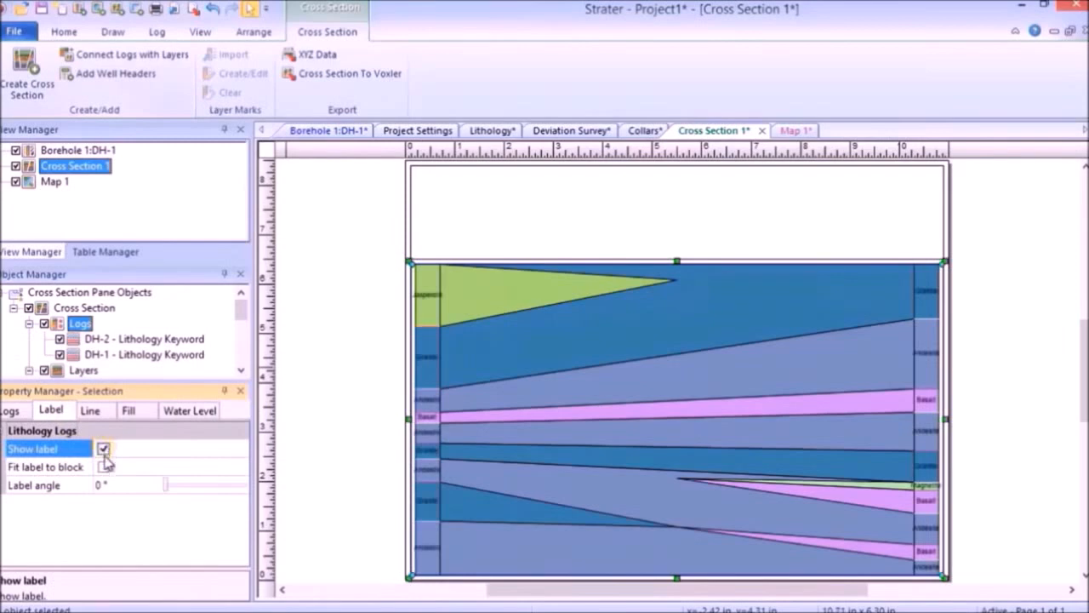
pyautogui.click(103, 467)
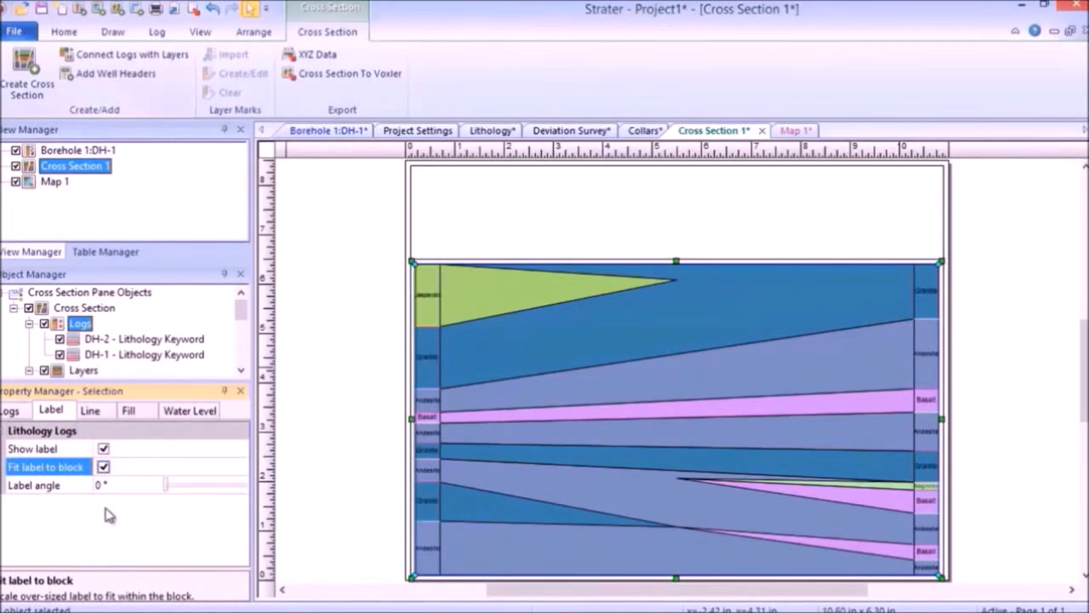
# - Add well headers to the cross section and set Header 4 below the symbol to Elevation
pyautogui.click(117, 75)
pyautogui.moveTo(242, 317); pyautogui.dragTo(244, 351)
pyautogui.click(100, 339)
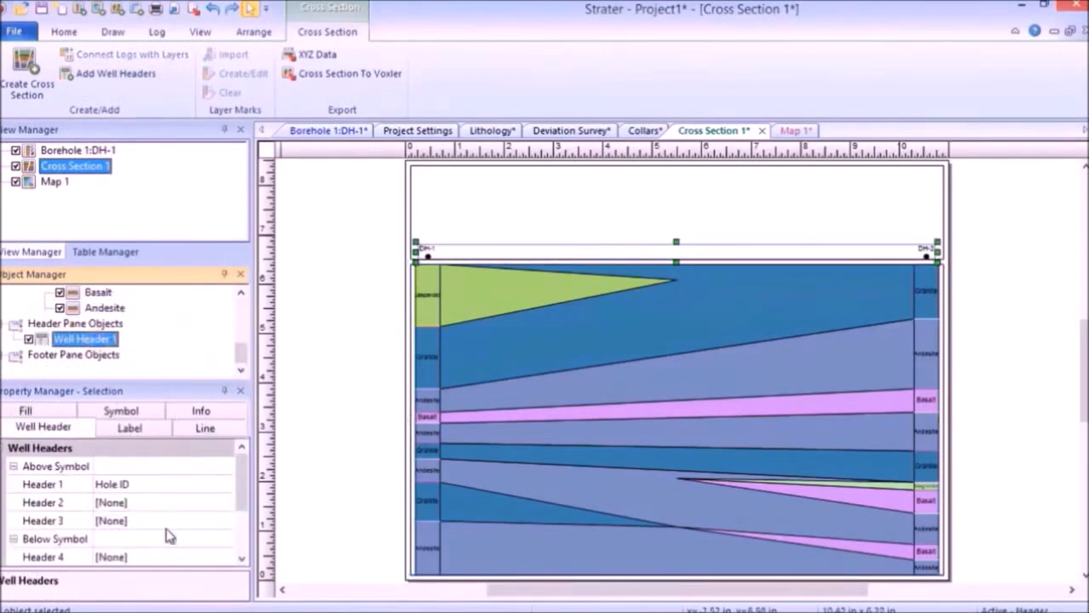
pyautogui.click(170, 557)
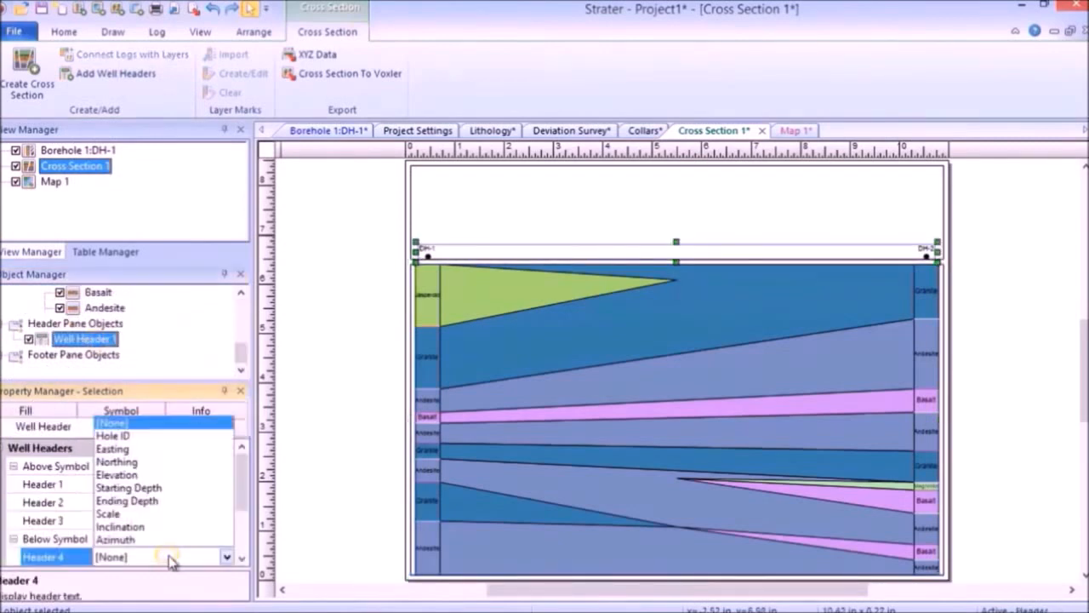
pyautogui.click(165, 476)
# - Show the distance between wells in the well header, with the distance units set to Meters
pyautogui.scroll(-3, 168, 485)
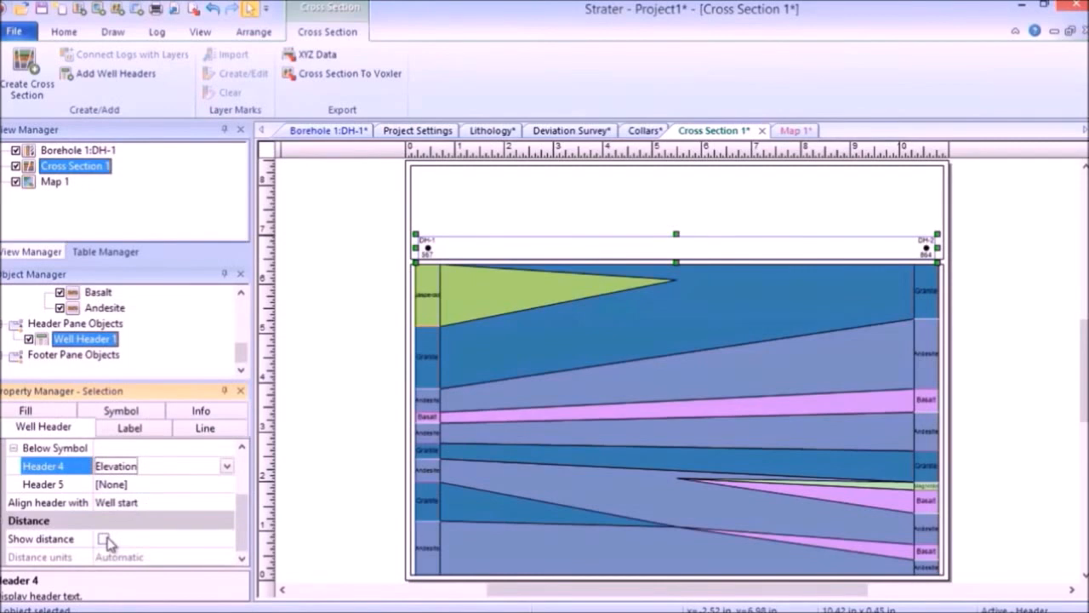
pyautogui.click(107, 538)
pyautogui.click(136, 558)
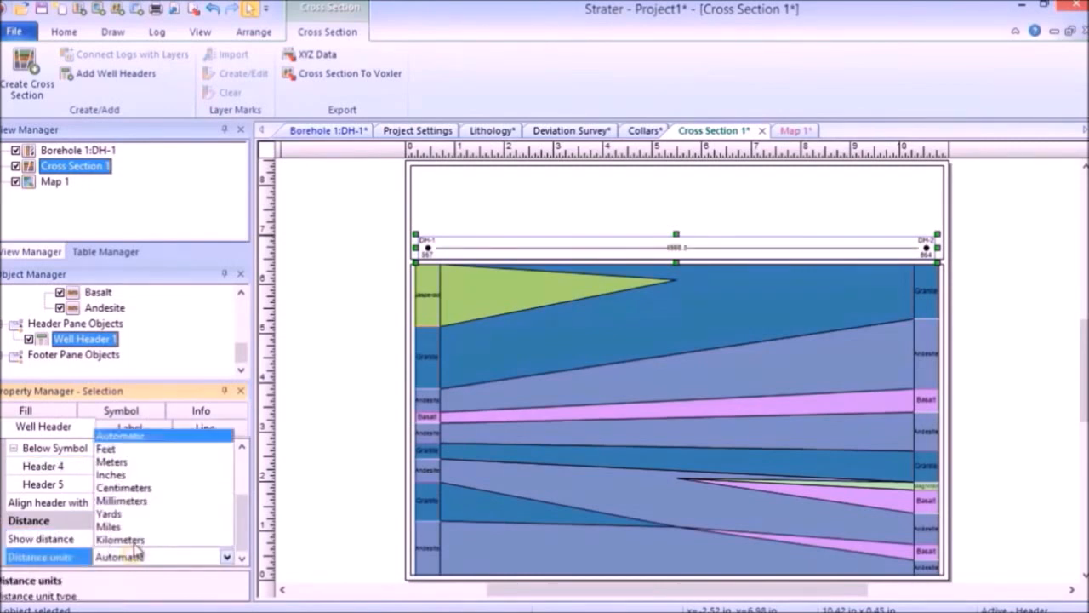
pyautogui.click(136, 463)
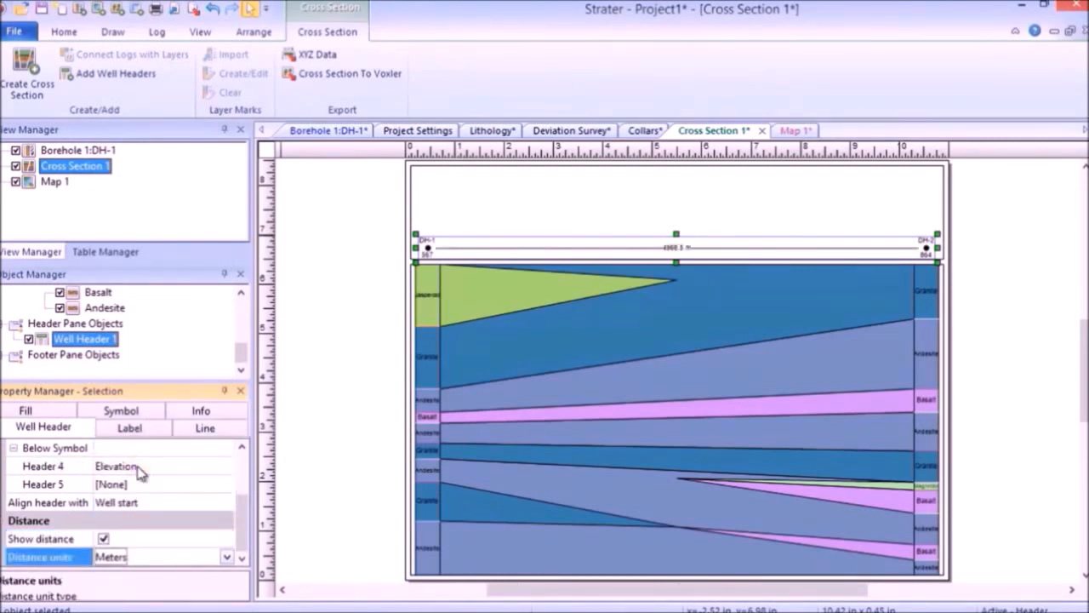
# - Move the cross section's DH-1 end inward to about the 1 in ruler mark, leaving space beside the log
pyautogui.click(691, 335)
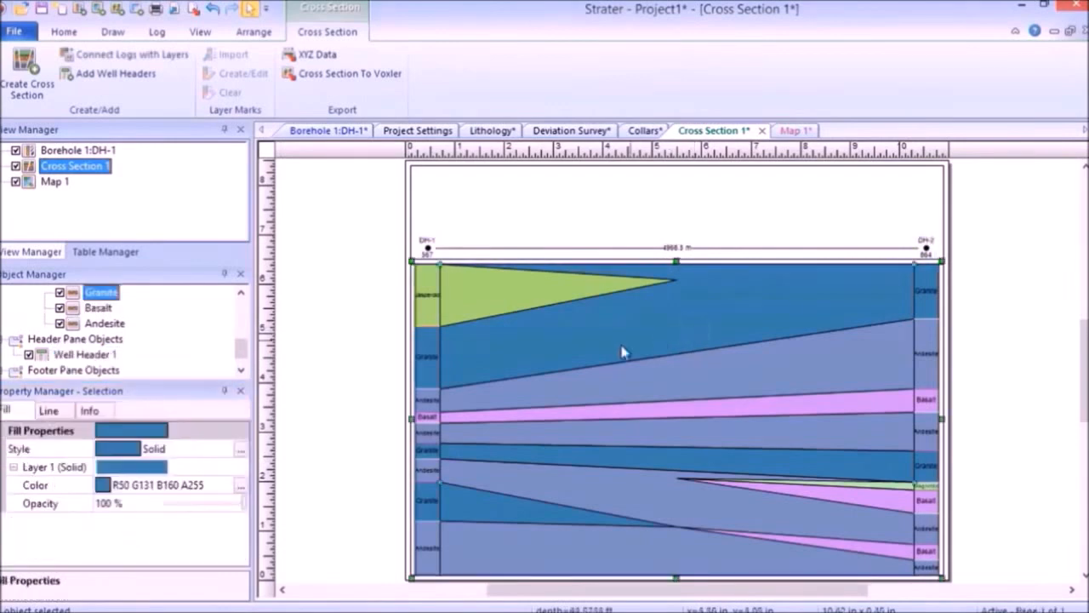
pyautogui.moveTo(408, 417); pyautogui.dragTo(444, 417)
pyautogui.click(426, 420)
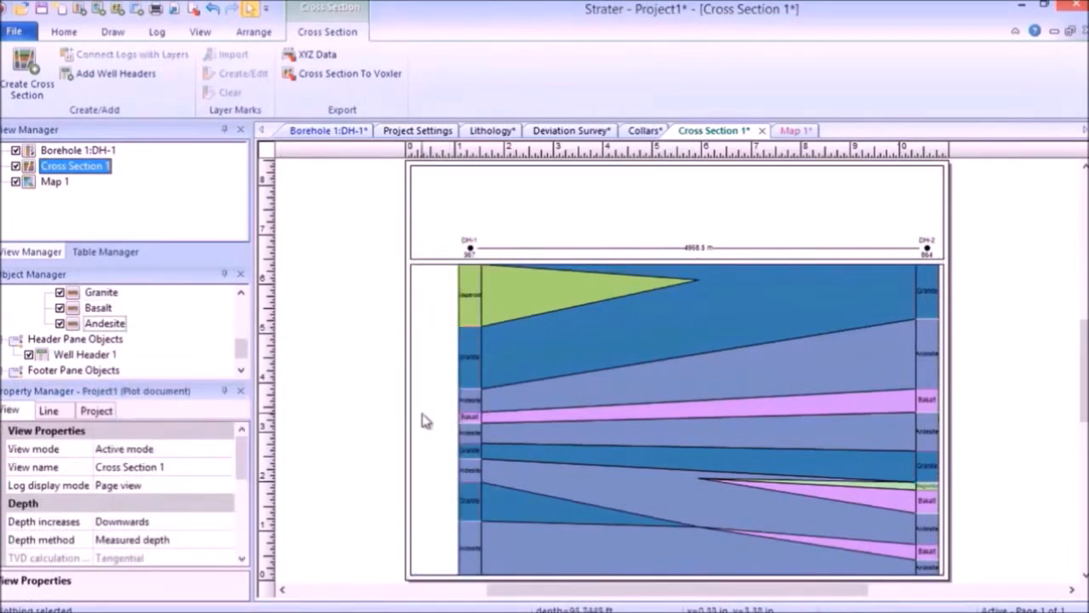
# - Add a depth log in the empty space beside the DH-1 log in the cross section pane
pyautogui.click(167, 32)
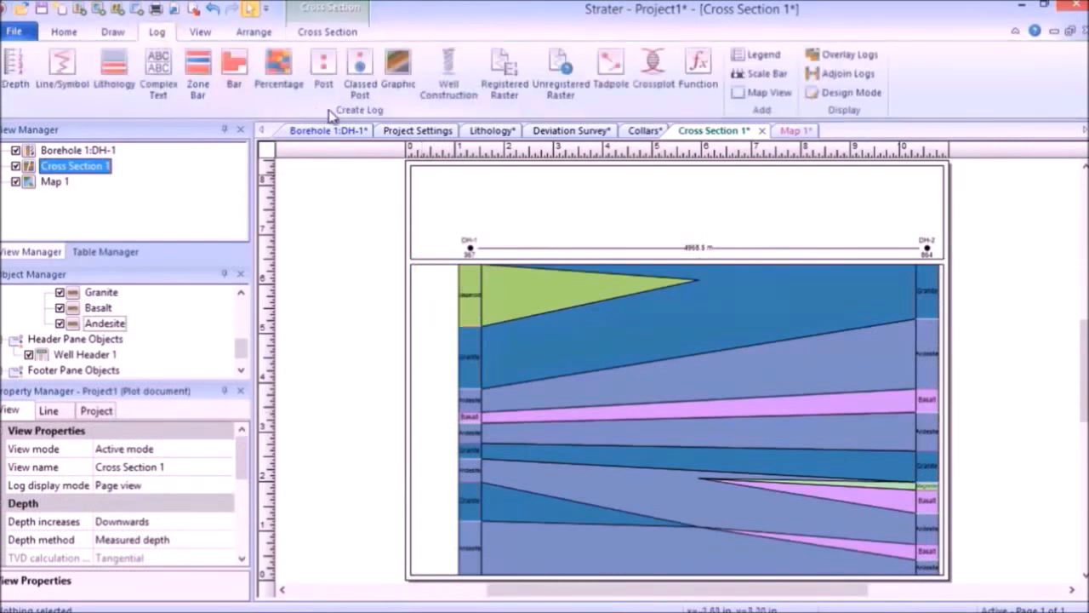
pyautogui.click(16, 67)
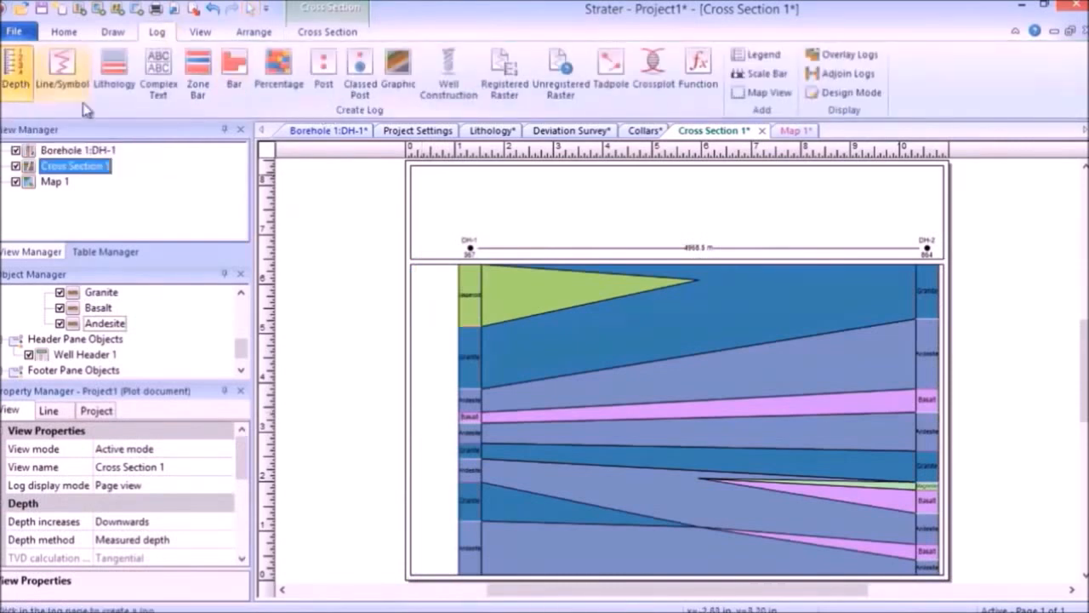
pyautogui.click(429, 398)
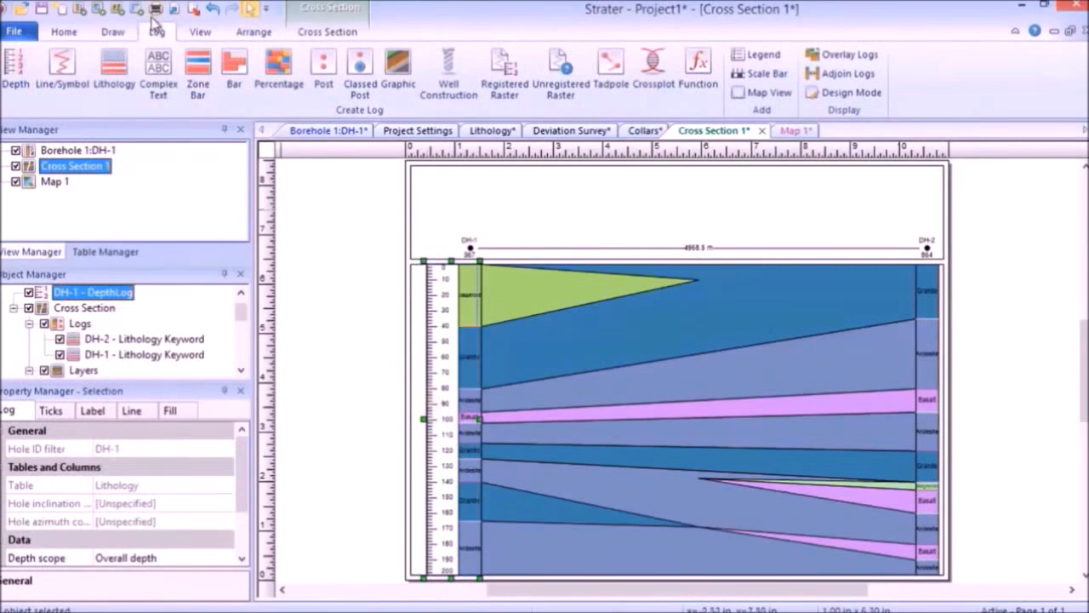
# - Add a legend over the upper part of the cross section and arrange its items in 2 columns
pyautogui.click(763, 54)
pyautogui.click(749, 271)
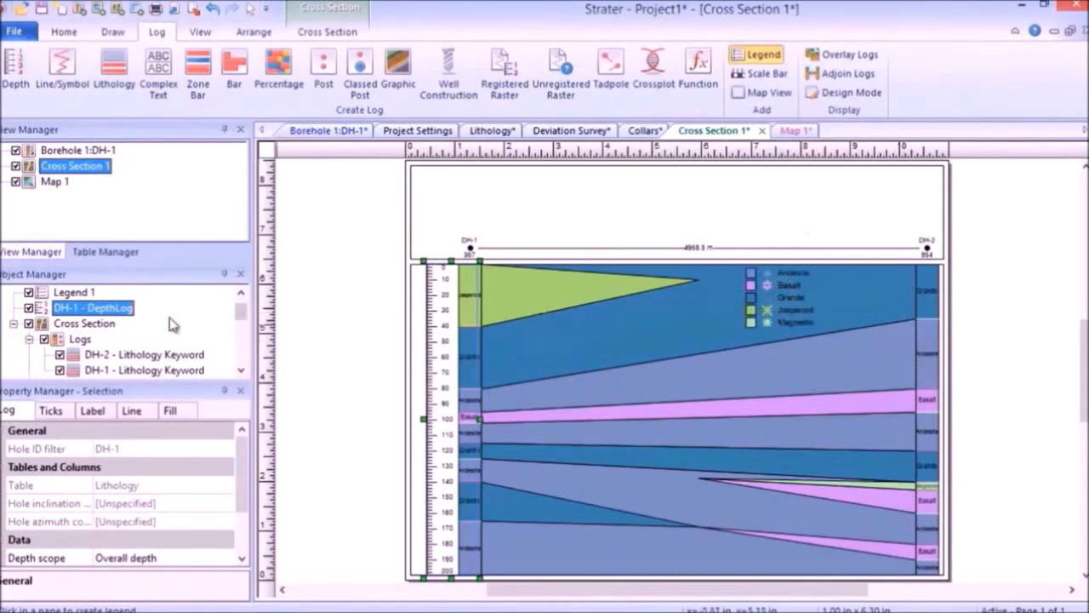
pyautogui.click(92, 292)
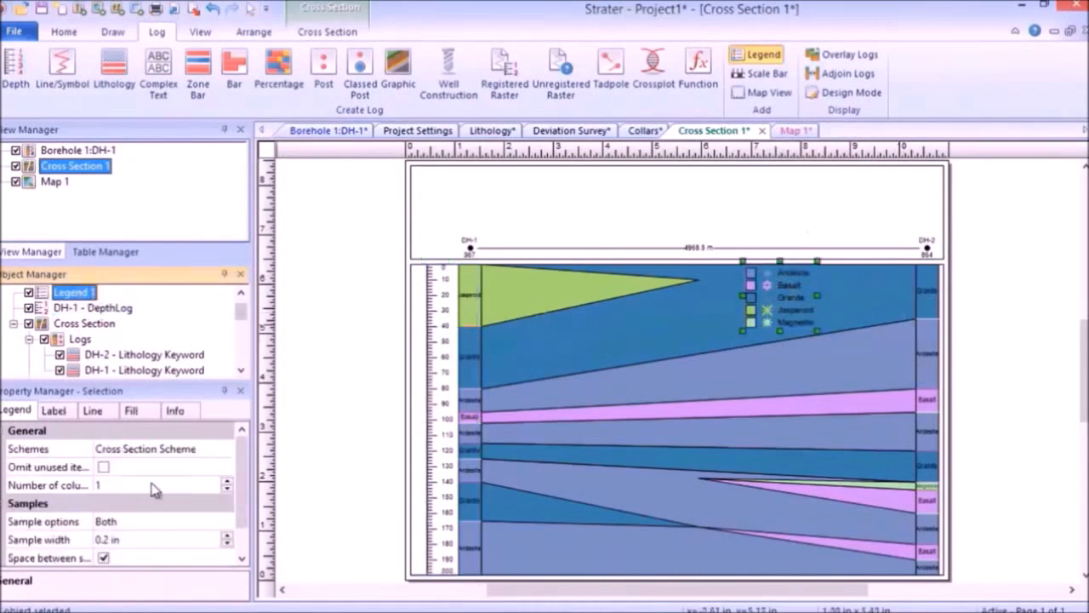
pyautogui.click(228, 481)
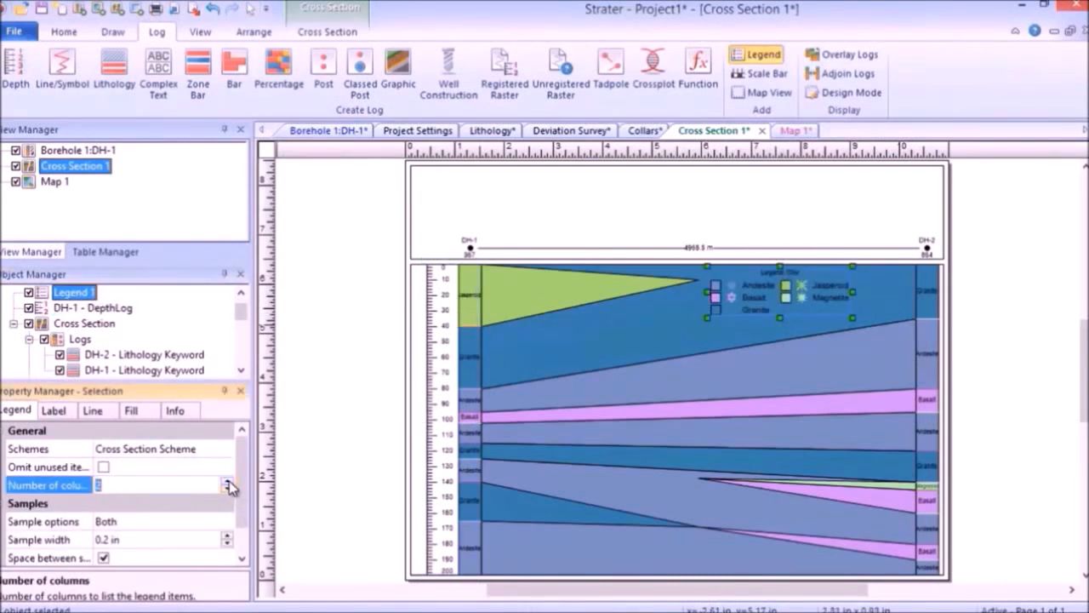
# - Set the legend's frame style to Rectangle
pyautogui.click(92, 410)
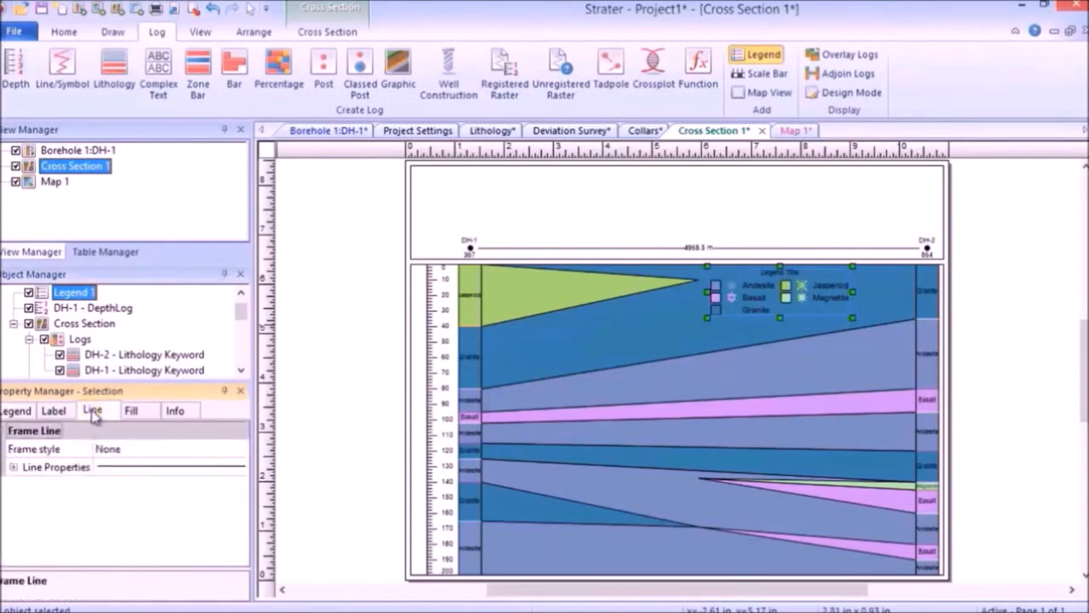
pyautogui.click(110, 449)
pyautogui.click(132, 479)
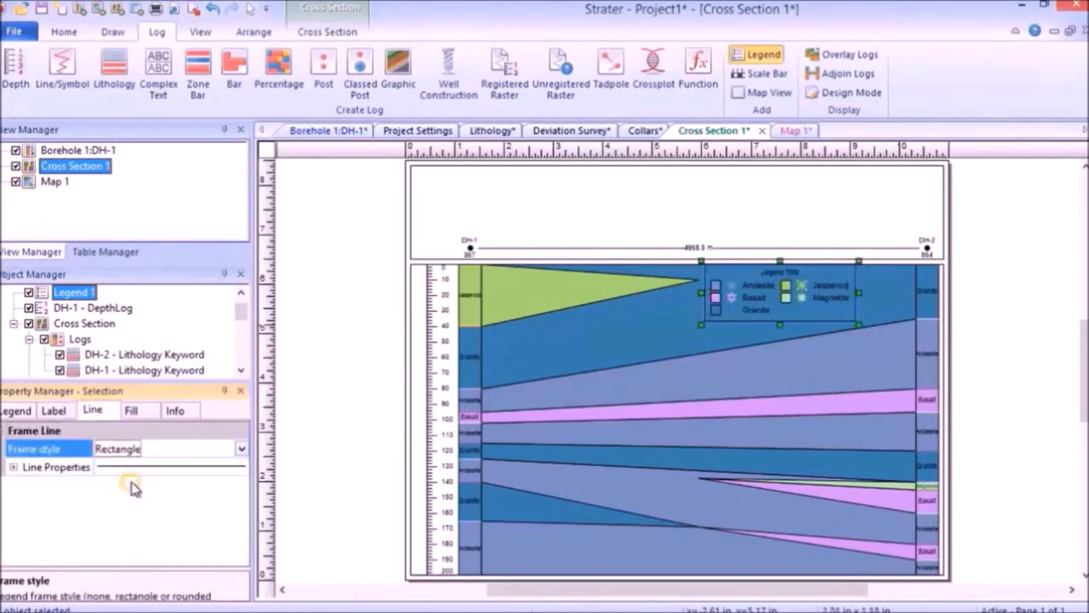
# - Give the legend's frame background a solid fill style and choose its fill color
pyautogui.click(136, 412)
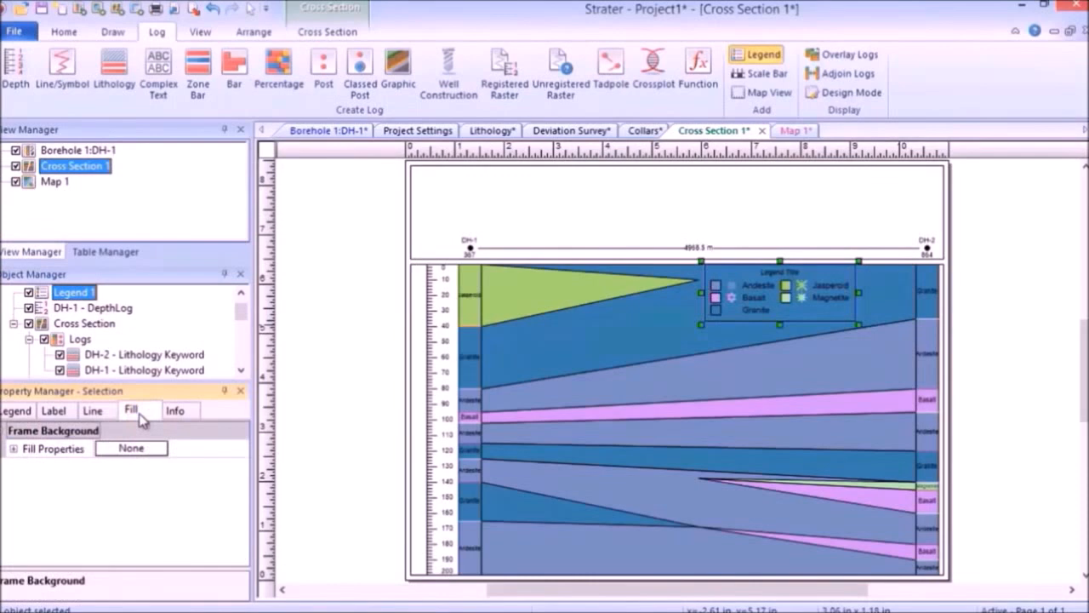
pyautogui.click(60, 448)
pyautogui.click(13, 449)
pyautogui.click(110, 467)
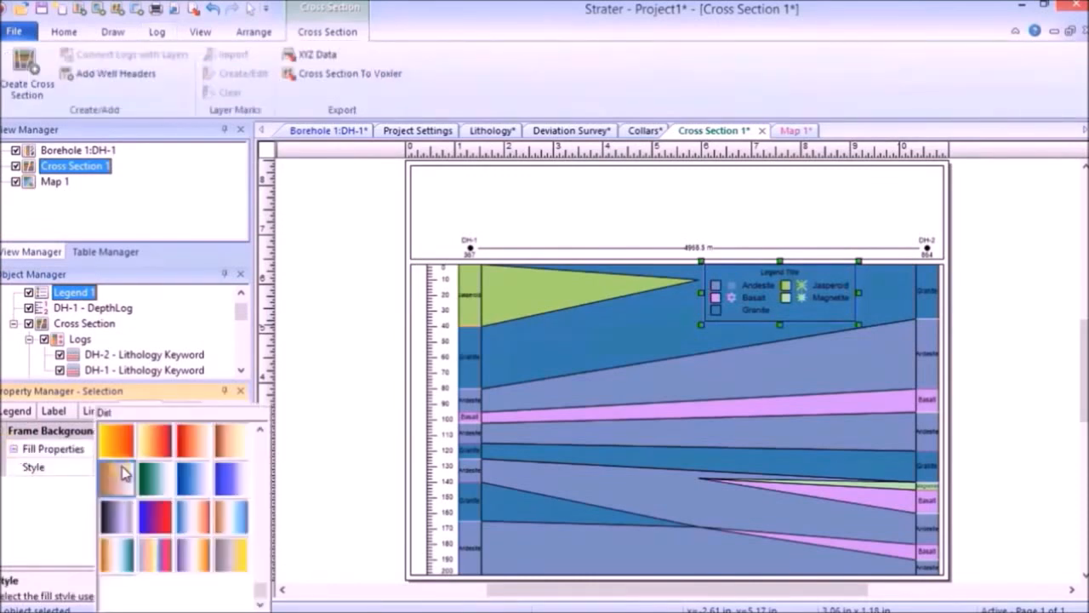
pyautogui.moveTo(261, 588)
pyautogui.mouseDown()
pyautogui.moveTo(274, 503)
pyautogui.moveTo(265, 439)
pyautogui.mouseUp()
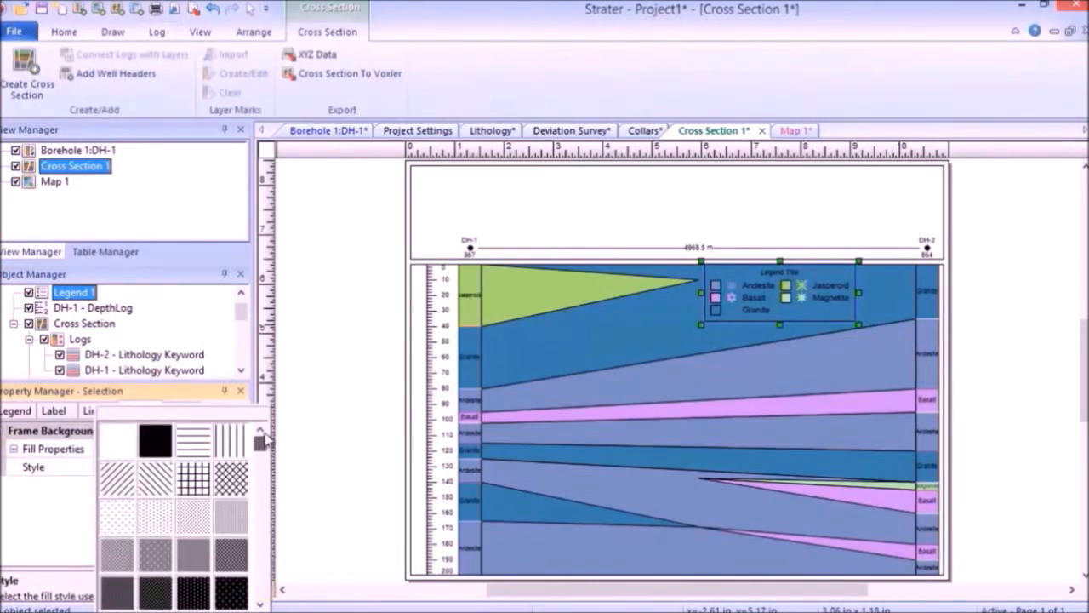
pyautogui.click(155, 440)
pyautogui.click(104, 505)
pyautogui.click(124, 490)
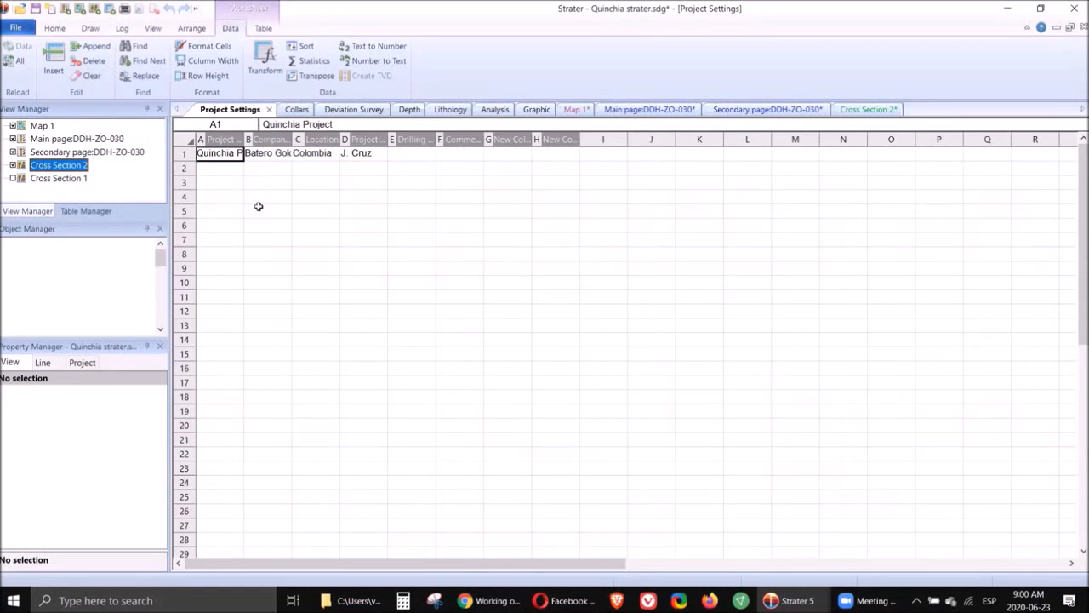
# - Examine the Quinchia project's Collars, Deviation Survey, Depth, Lithology, Analysis and Graphic tables
pyautogui.click(295, 110)
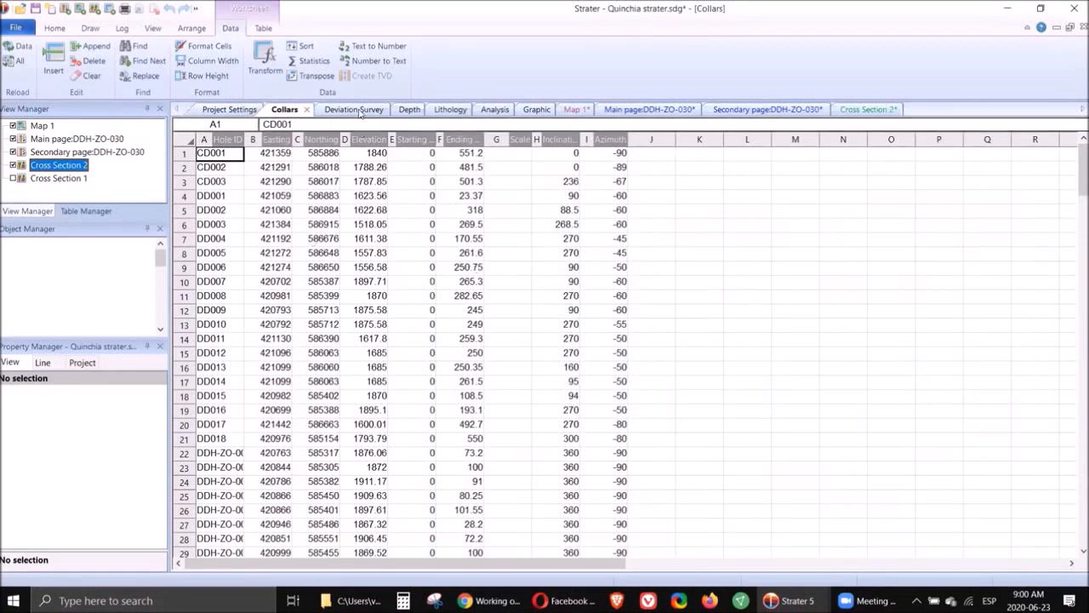
pyautogui.click(354, 110)
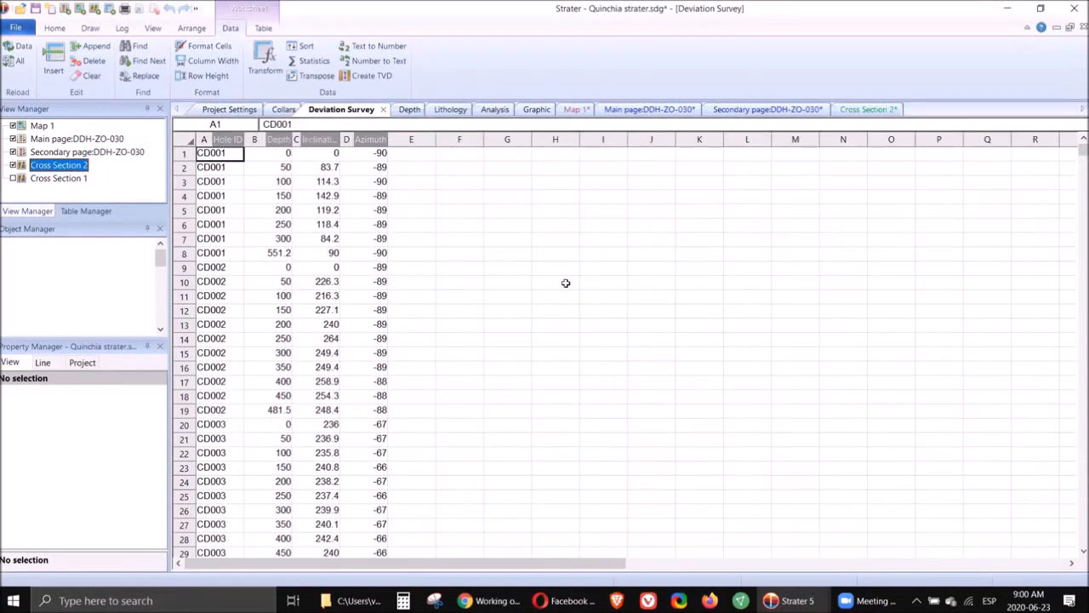
pyautogui.click(410, 110)
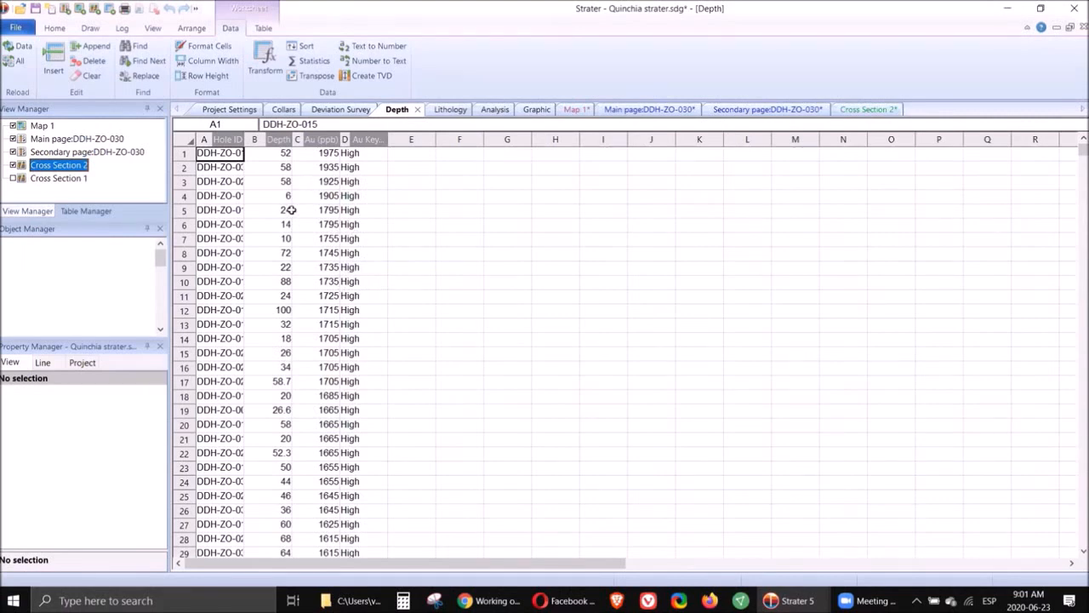
pyautogui.click(451, 110)
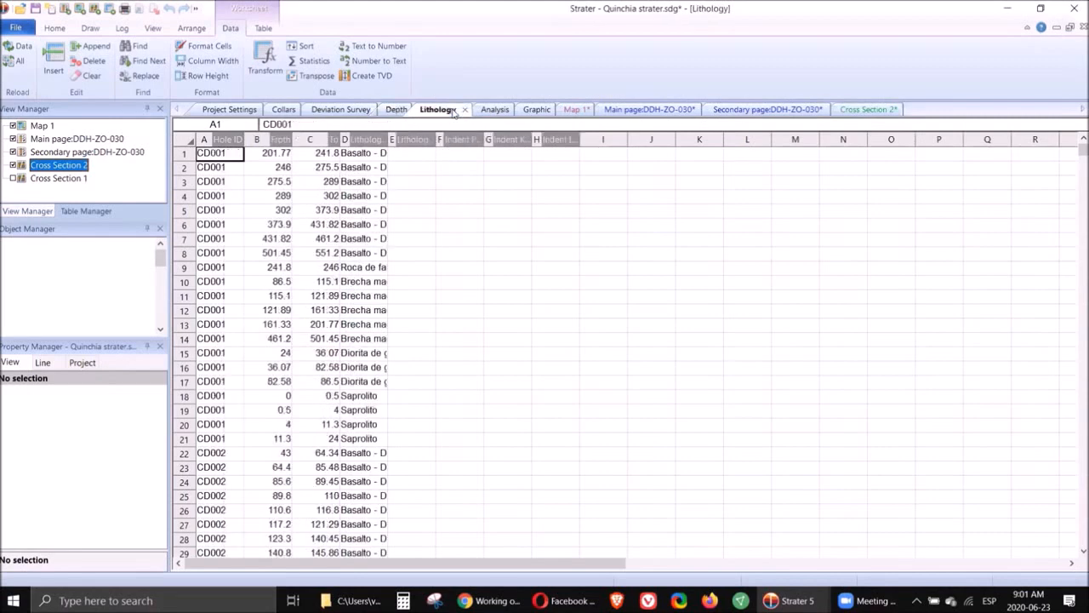
pyautogui.click(495, 110)
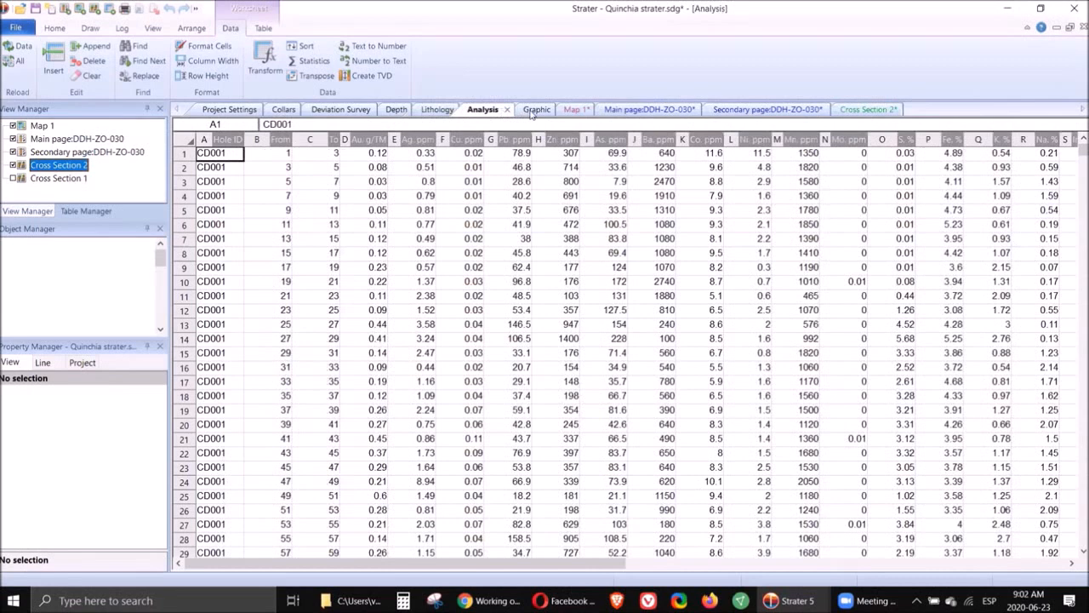
pyautogui.click(535, 111)
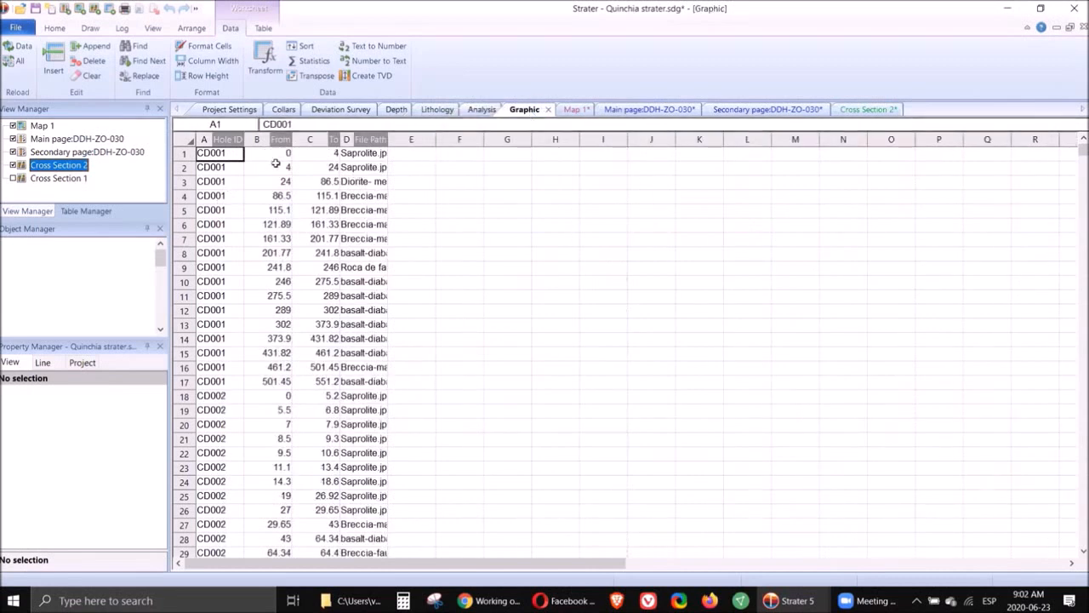
# - Check the lithology image file names listed for borehole CD001 in the Graphic table's File Path column
pyautogui.click(366, 153)
pyautogui.click(374, 194)
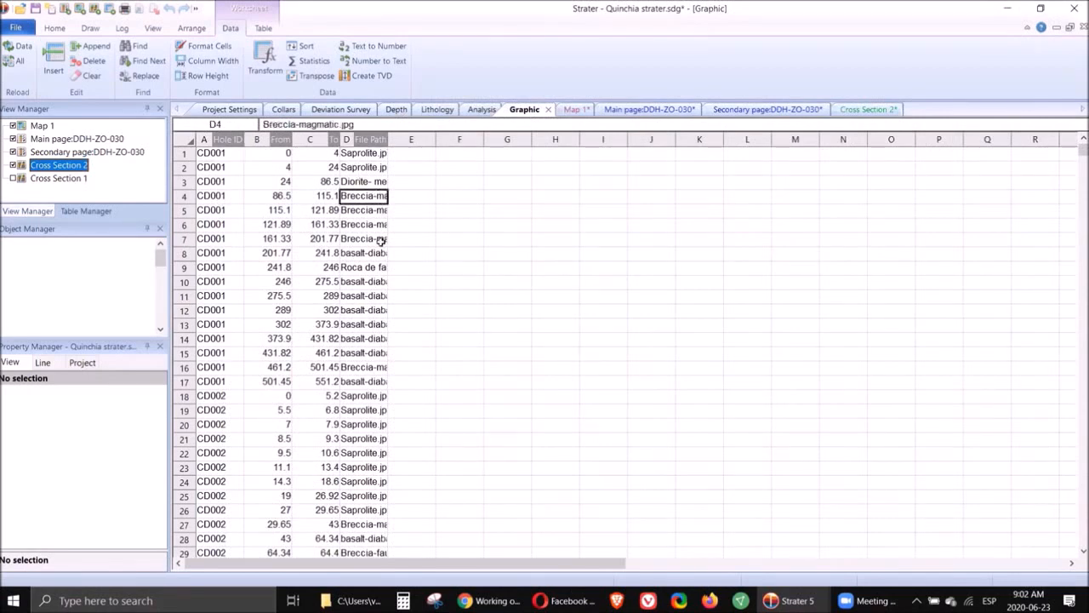
pyautogui.click(380, 240)
pyautogui.click(377, 295)
pyautogui.click(362, 352)
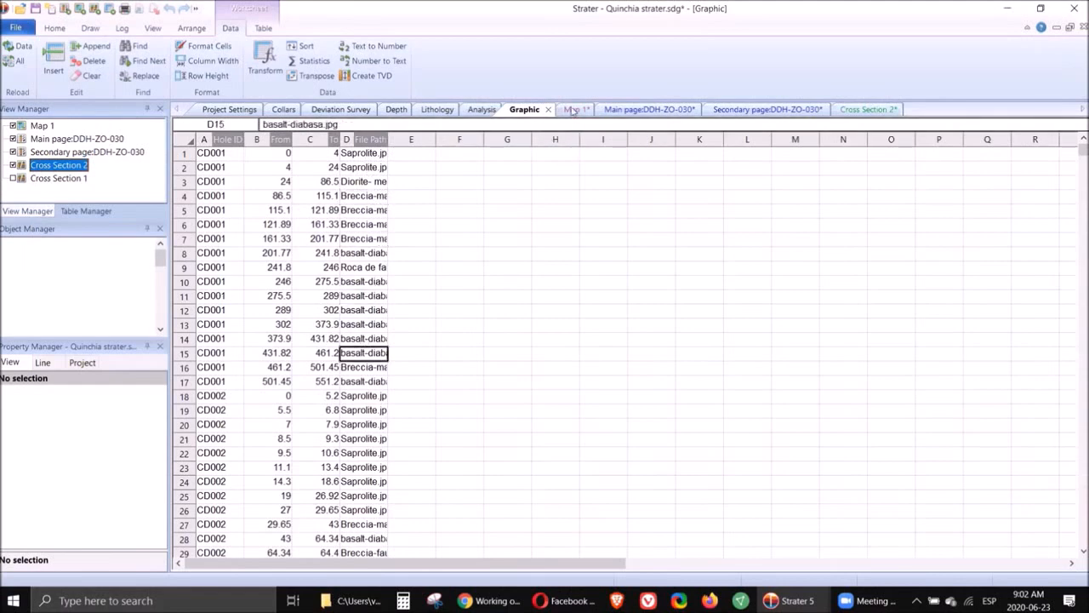
# - Examine the Quinchia well map, the Main and Secondary page logs for DDH-ZO-030 up close, and Cross Section 2
pyautogui.click(572, 110)
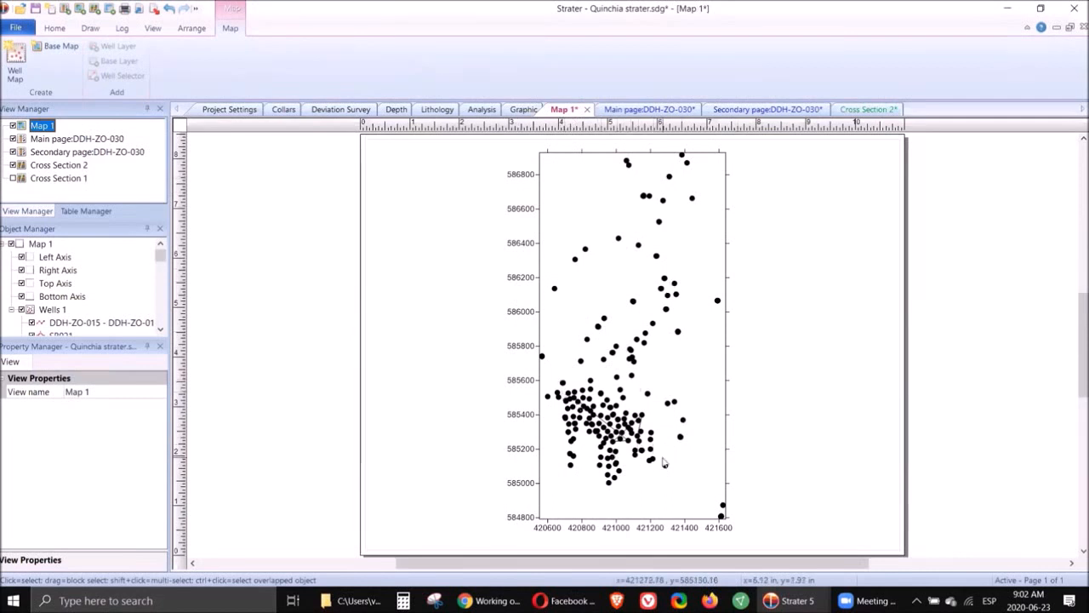
pyautogui.click(644, 117)
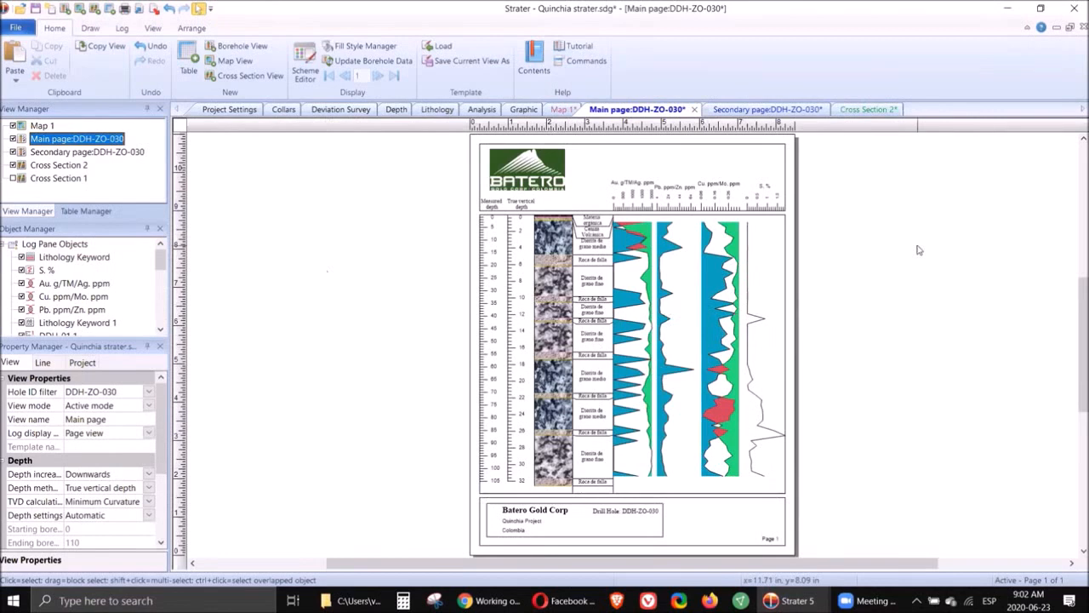
pyautogui.click(768, 111)
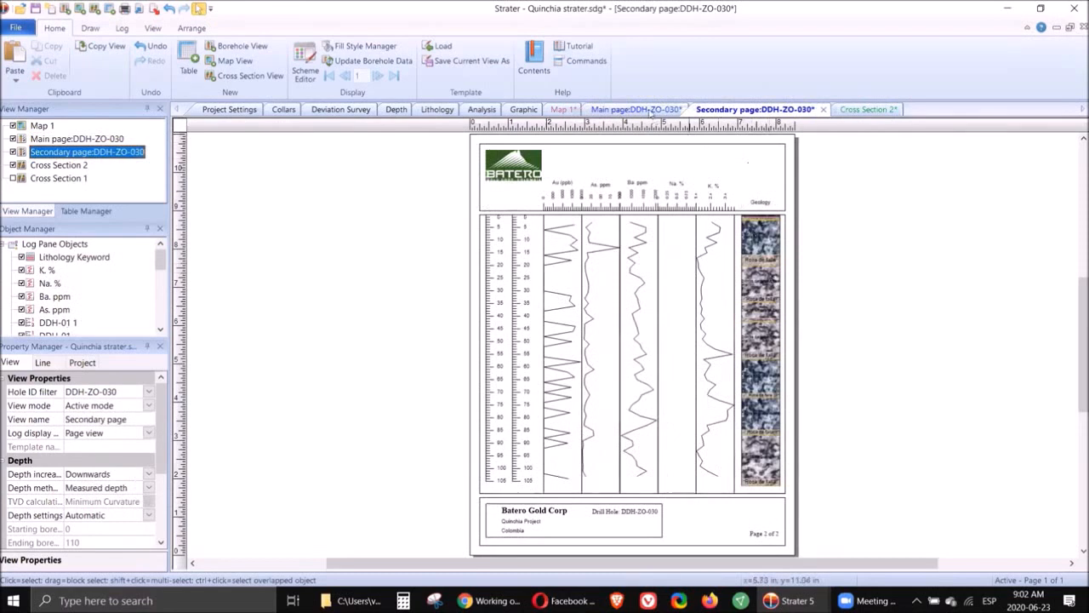
pyautogui.click(638, 109)
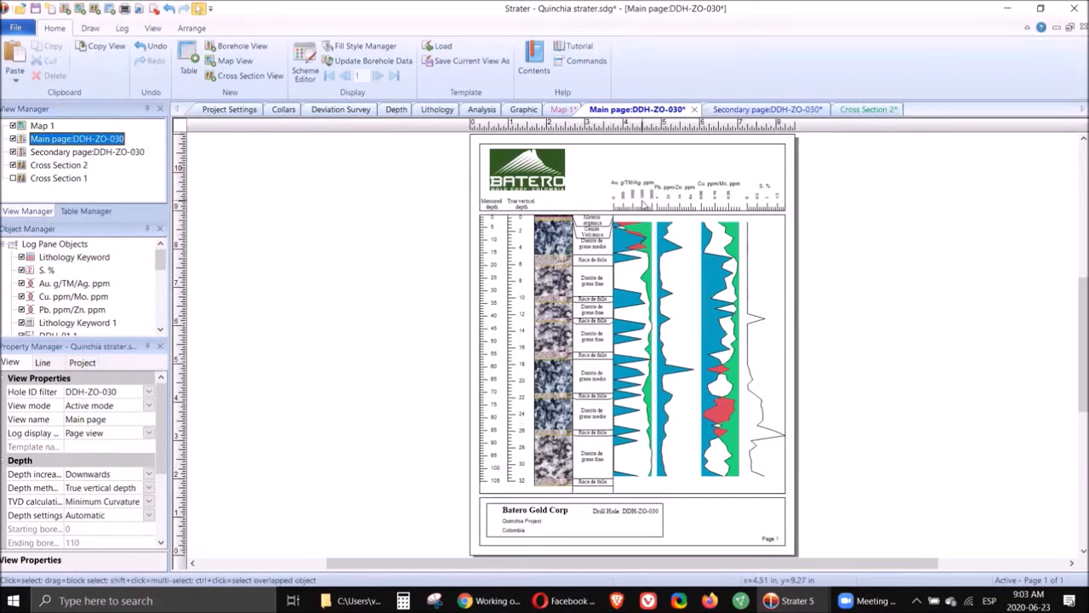
pyautogui.scroll(4, 644, 204)
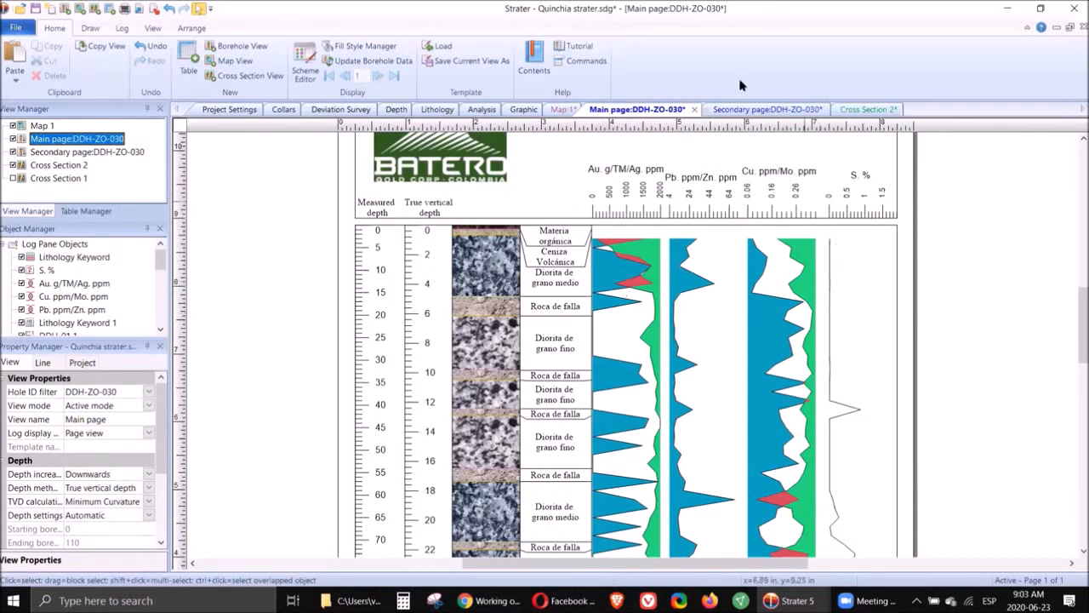
pyautogui.click(760, 109)
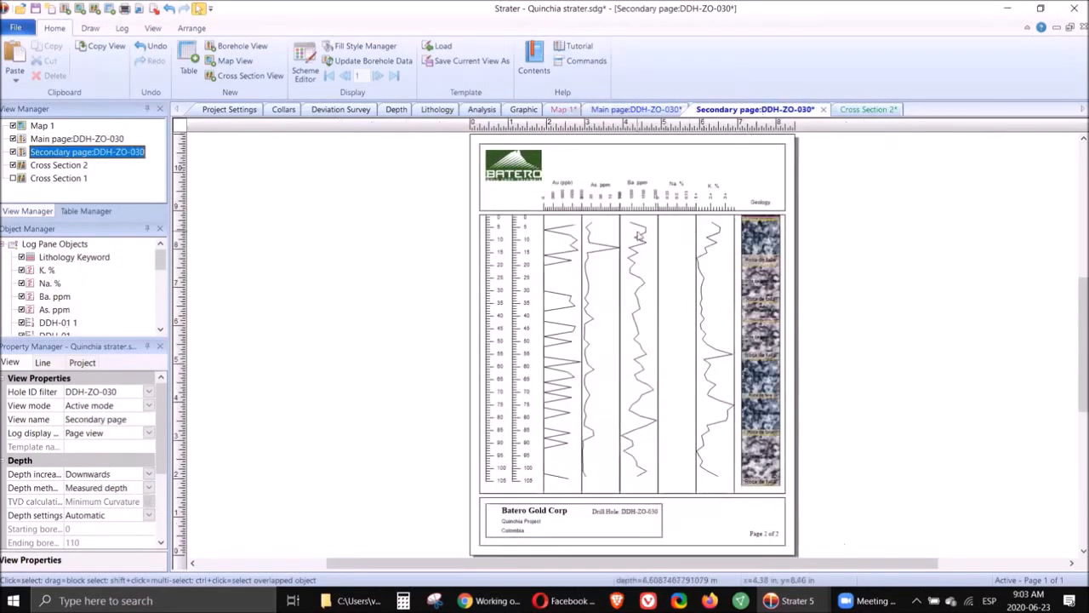
pyautogui.scroll(4, 638, 236)
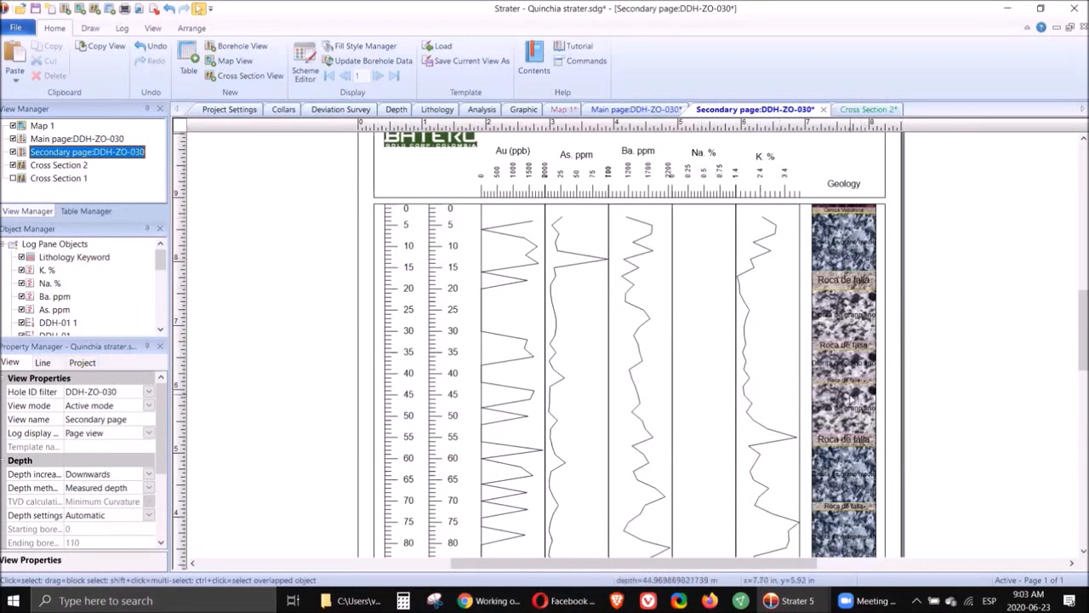
pyautogui.click(861, 111)
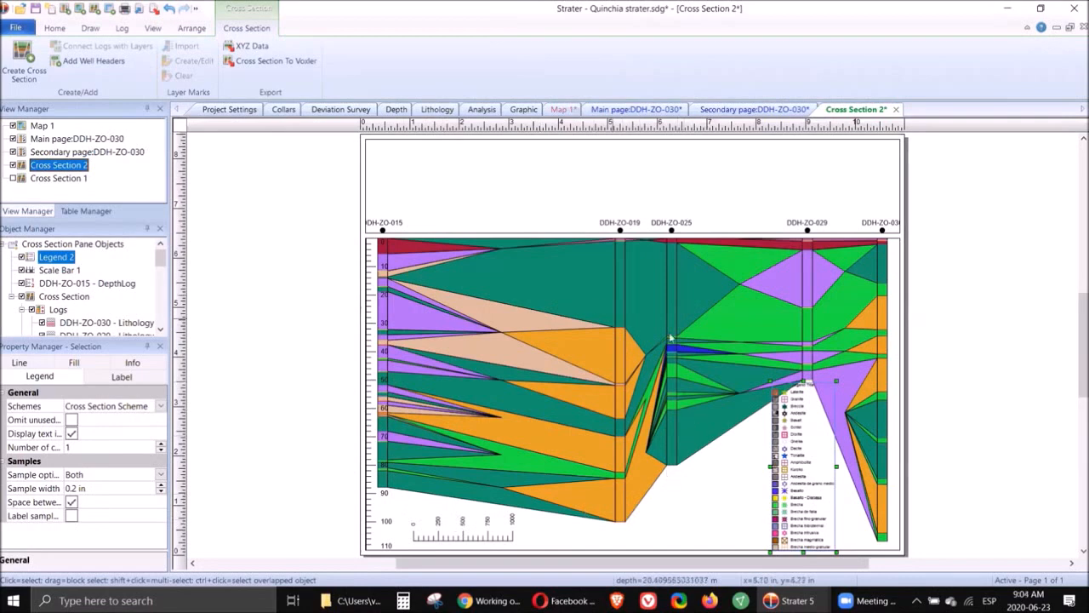
# - Switch to the Calvista project files and review the Depth table and cross section views
pyautogui.moveTo(791, 601)
pyautogui.click(793, 545)
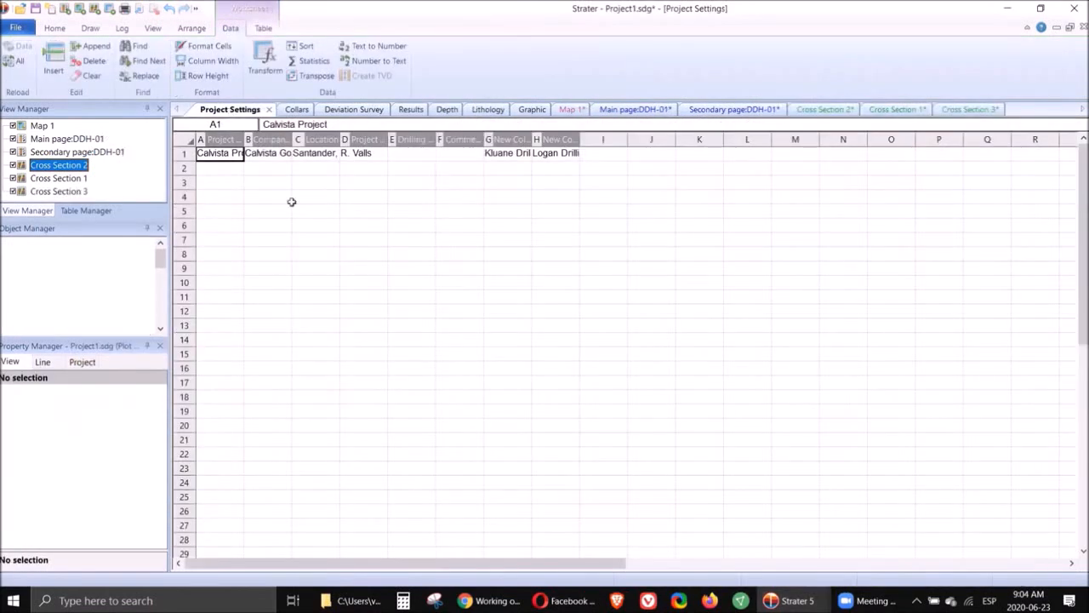
pyautogui.click(446, 109)
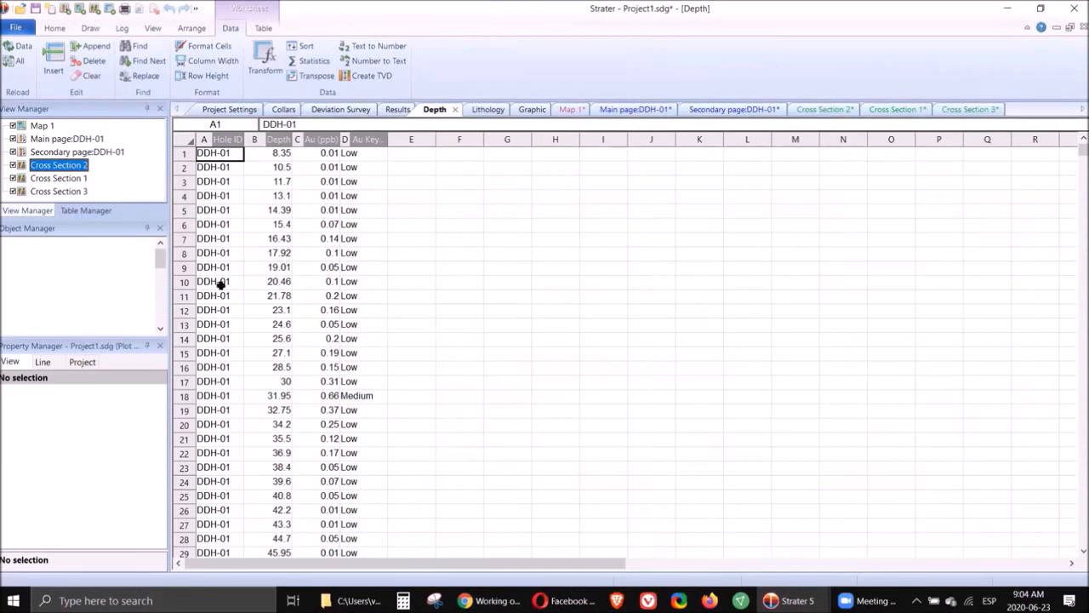
pyautogui.click(824, 109)
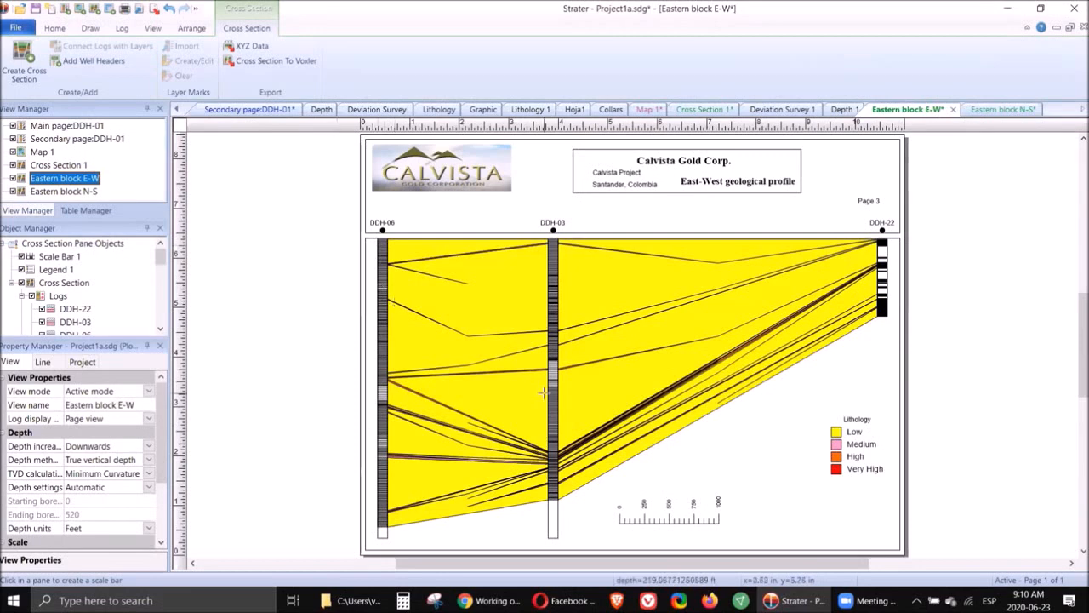
pyautogui.click(321, 109)
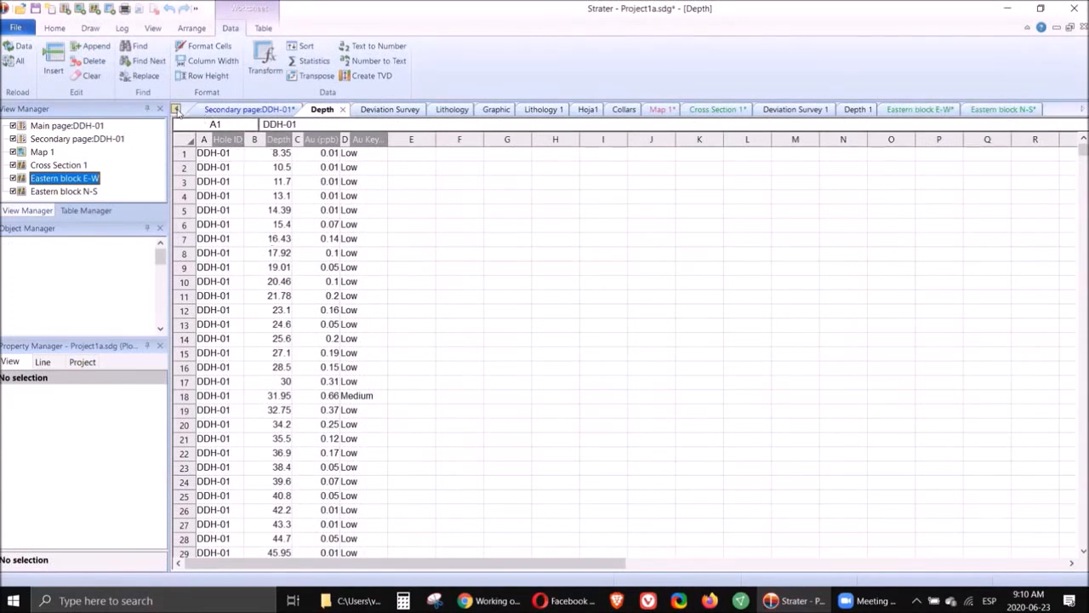
pyautogui.click(176, 108)
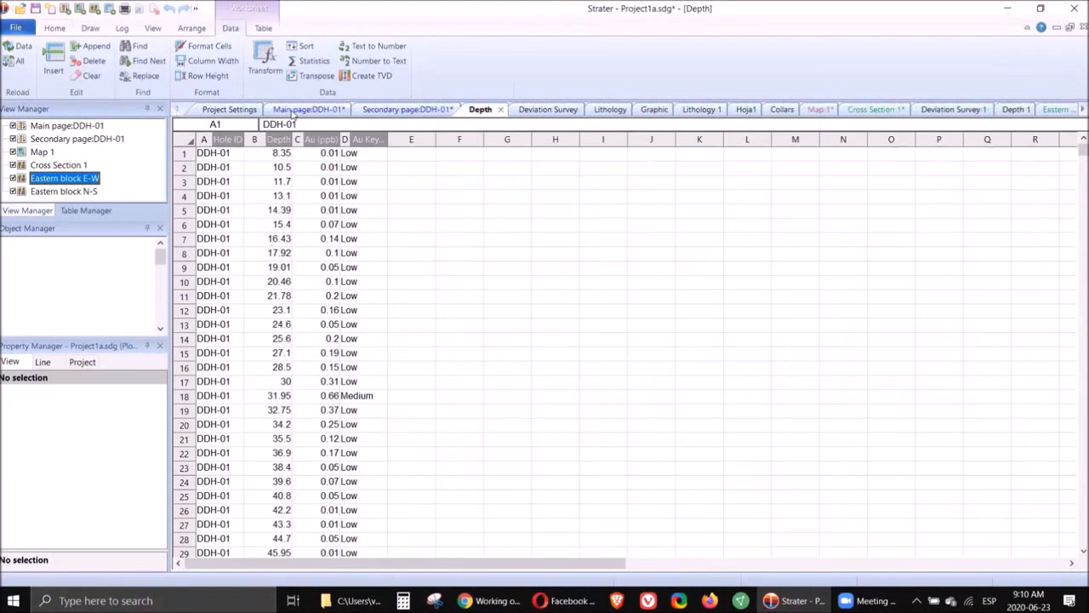
# - Fit the Calvista Main page log to the window and set its hole ID filter to DDH-02, then to DDH-03
pyautogui.click(292, 111)
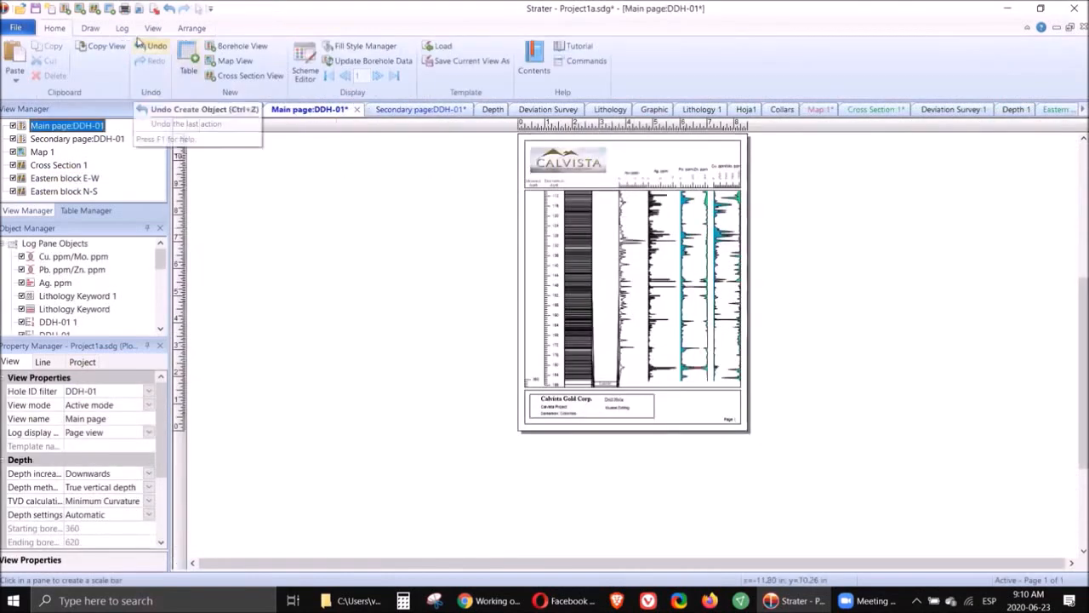
pyautogui.click(152, 28)
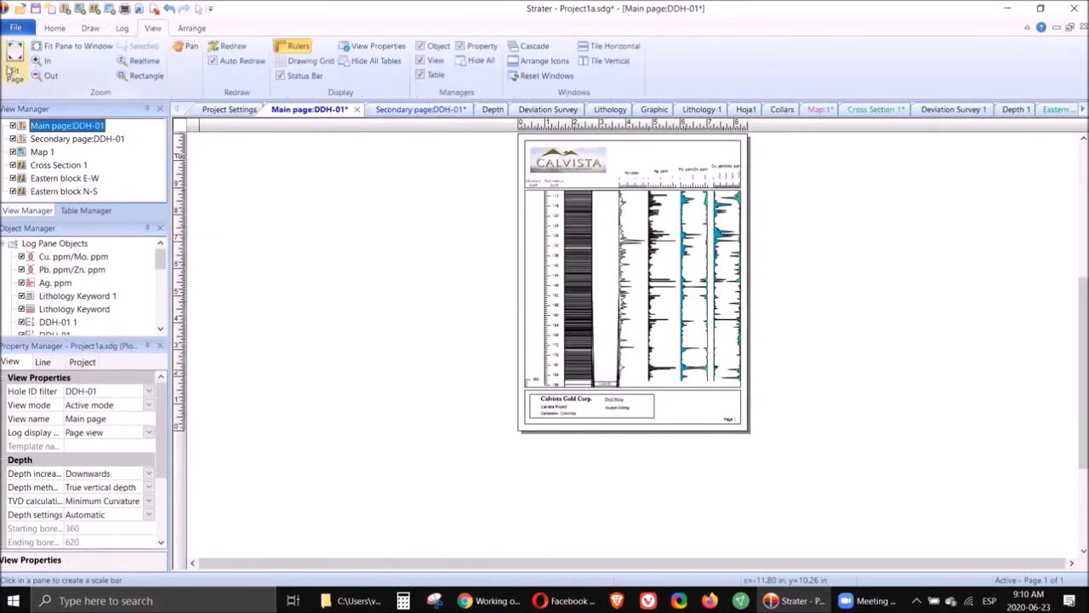
pyautogui.click(12, 68)
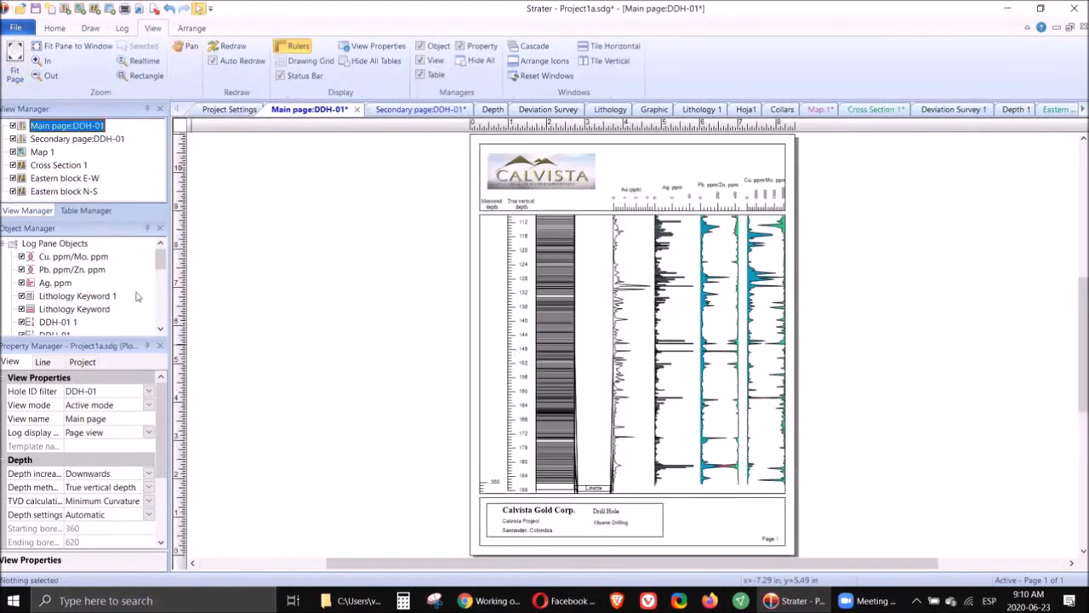
pyautogui.click(148, 391)
pyautogui.click(109, 421)
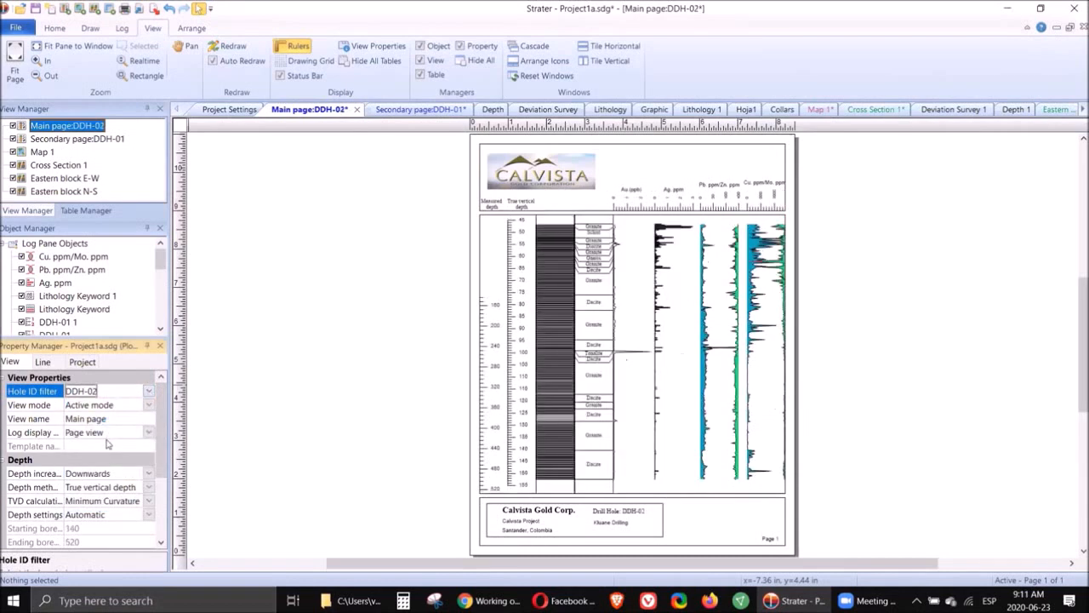
pyautogui.click(148, 391)
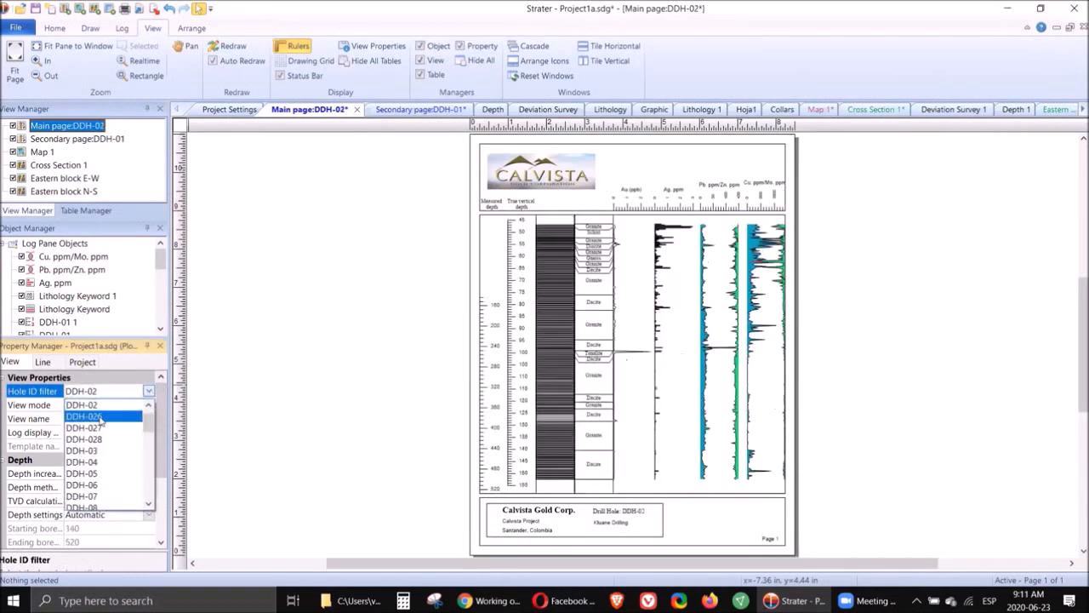
pyautogui.click(90, 451)
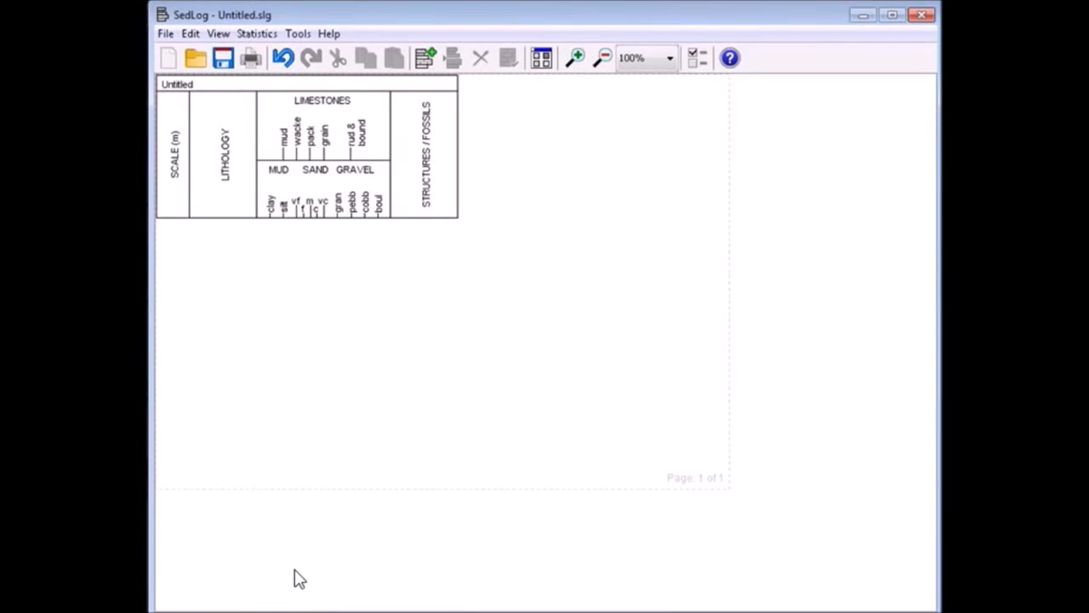
# - In SedLog, start an 80 cm bed with a Gradational base boundary, note Bituminous, age Carboniferous and formation Lower Coal Measures
pyautogui.click(194, 33)
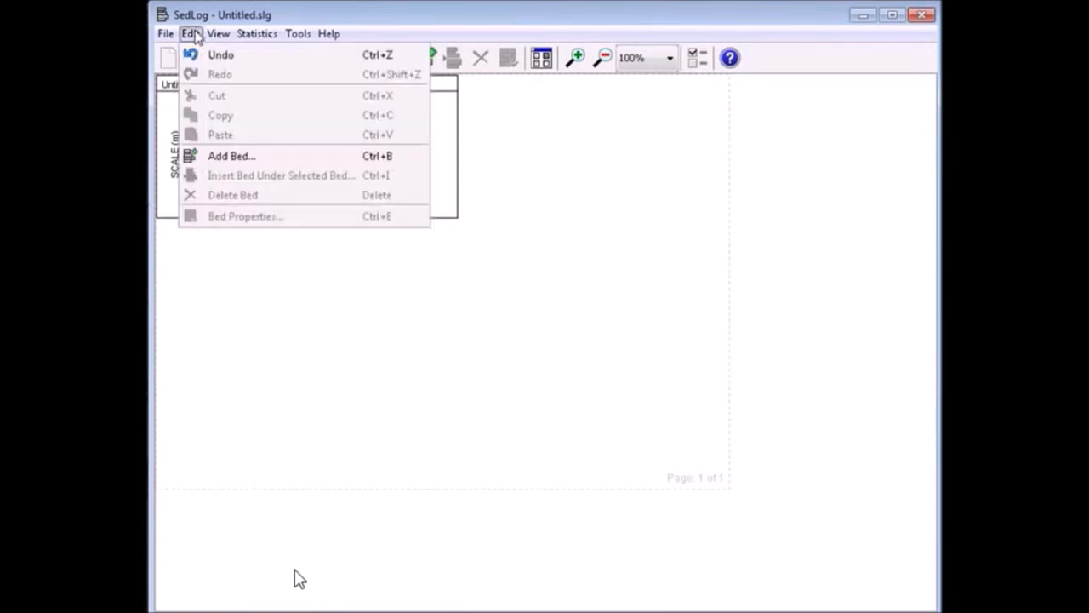
pyautogui.click(564, 172)
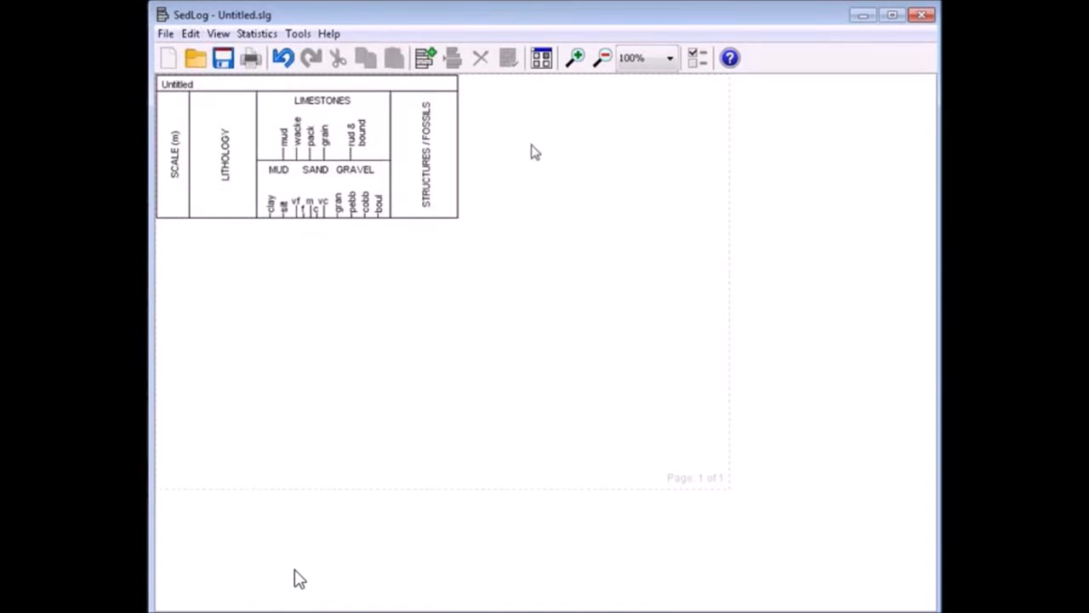
pyautogui.click(426, 58)
pyautogui.write('80')
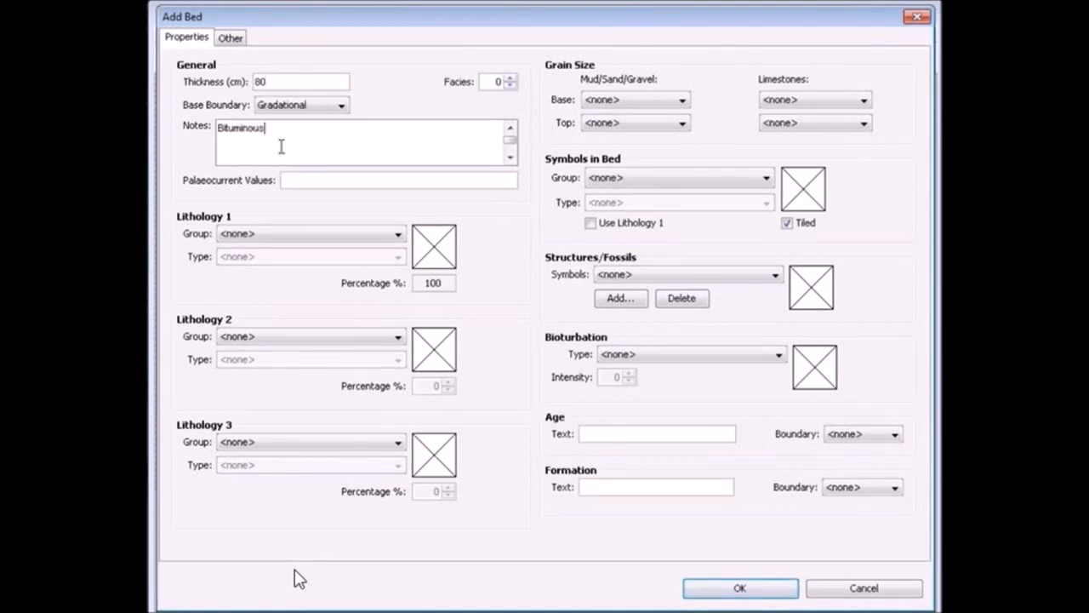
pyautogui.click(628, 436)
# - Set the bed's Lithology 1 to the Basic group with type Coal
pyautogui.click(364, 235)
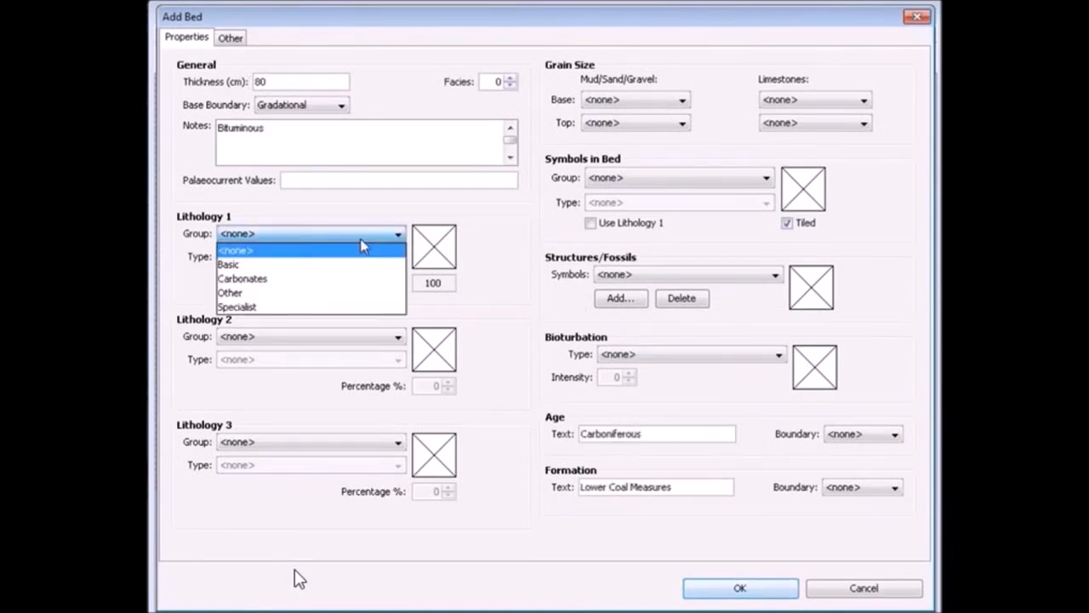
pyautogui.click(267, 265)
pyautogui.click(282, 257)
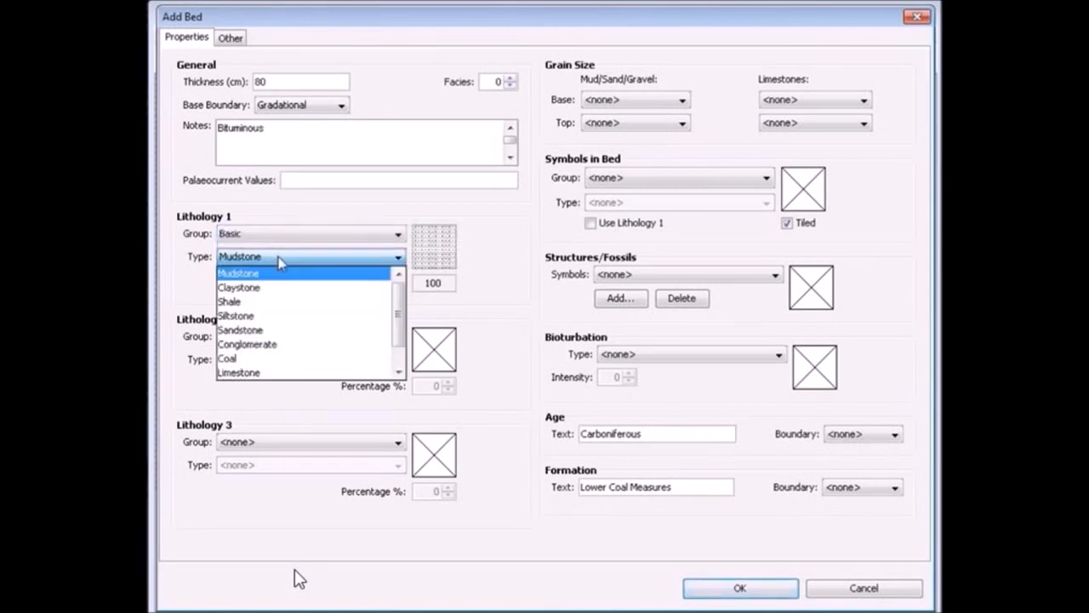
pyautogui.click(252, 358)
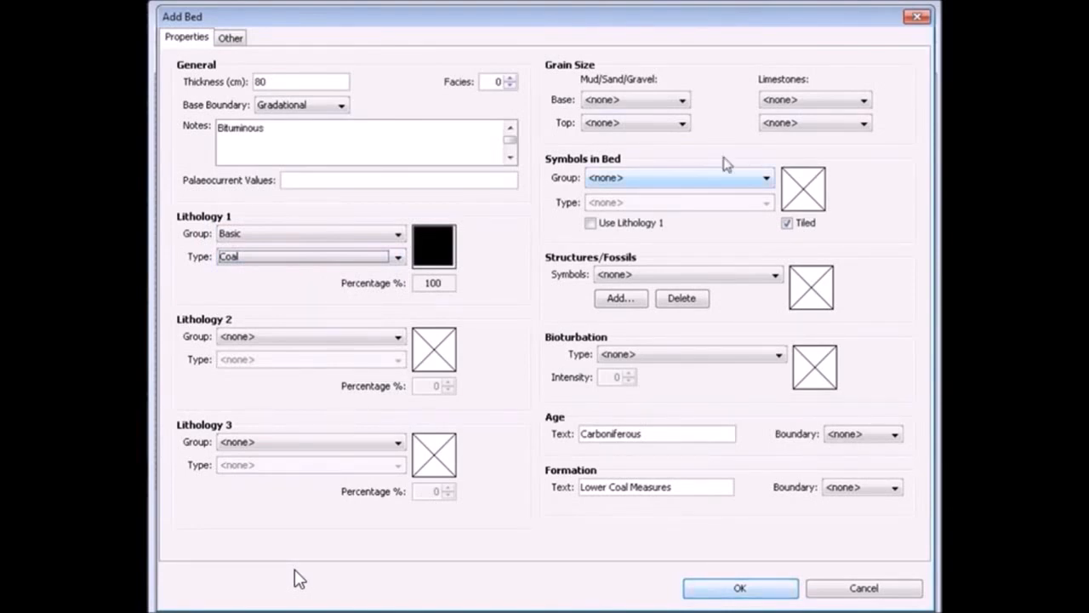
# - Set the coal bed's mud/sand/gravel grain size to vf at both base and top
pyautogui.click(676, 99)
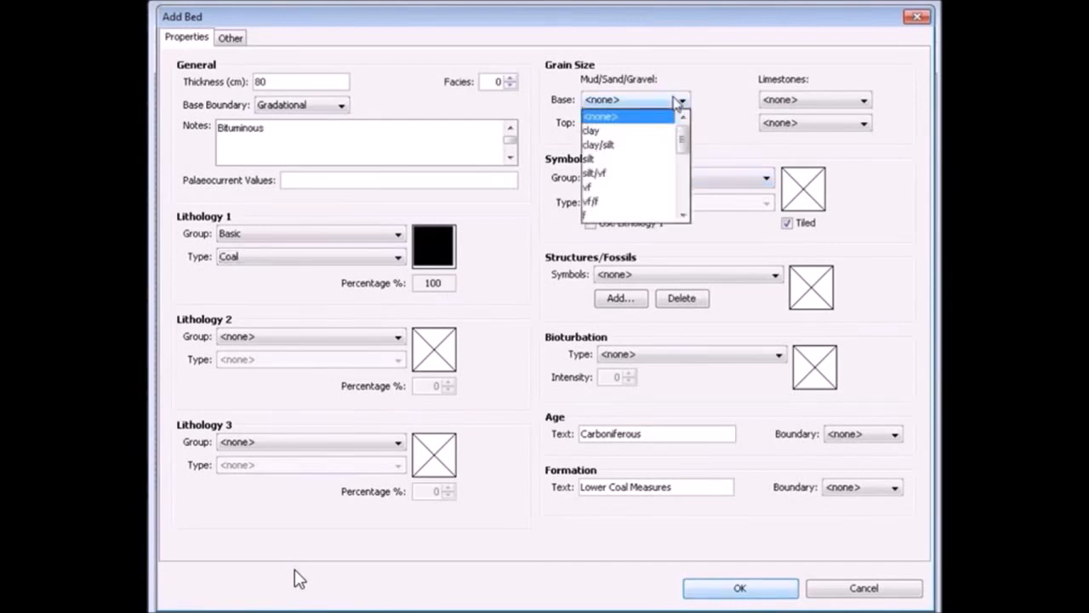
pyautogui.click(609, 187)
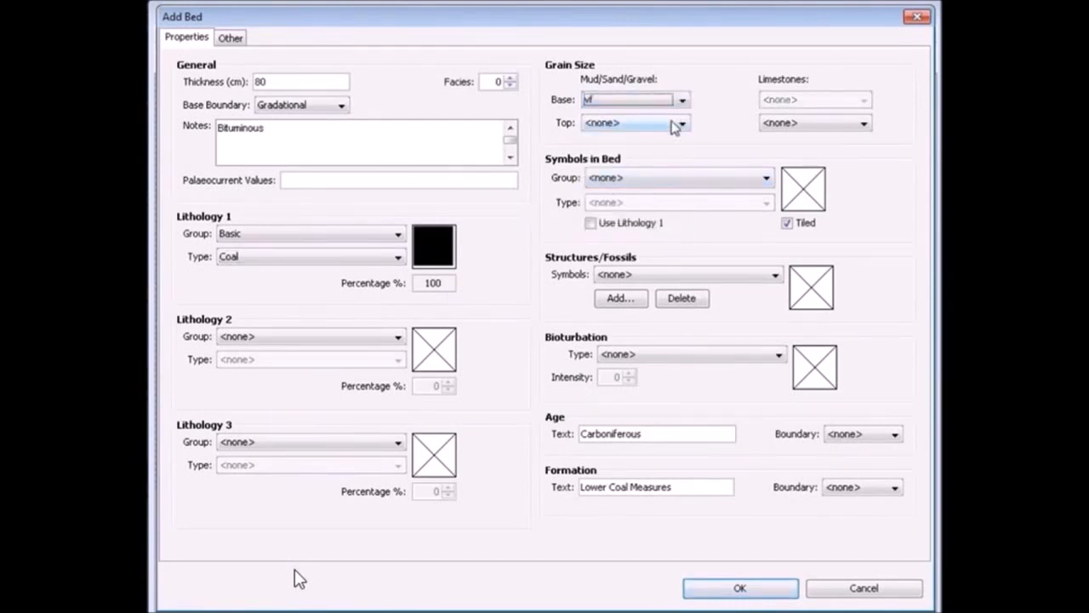
pyautogui.click(677, 124)
pyautogui.click(600, 211)
# - Set the symbols in the coal bed to the Fossils group with type Plant material
pyautogui.click(676, 179)
pyautogui.click(560, 224)
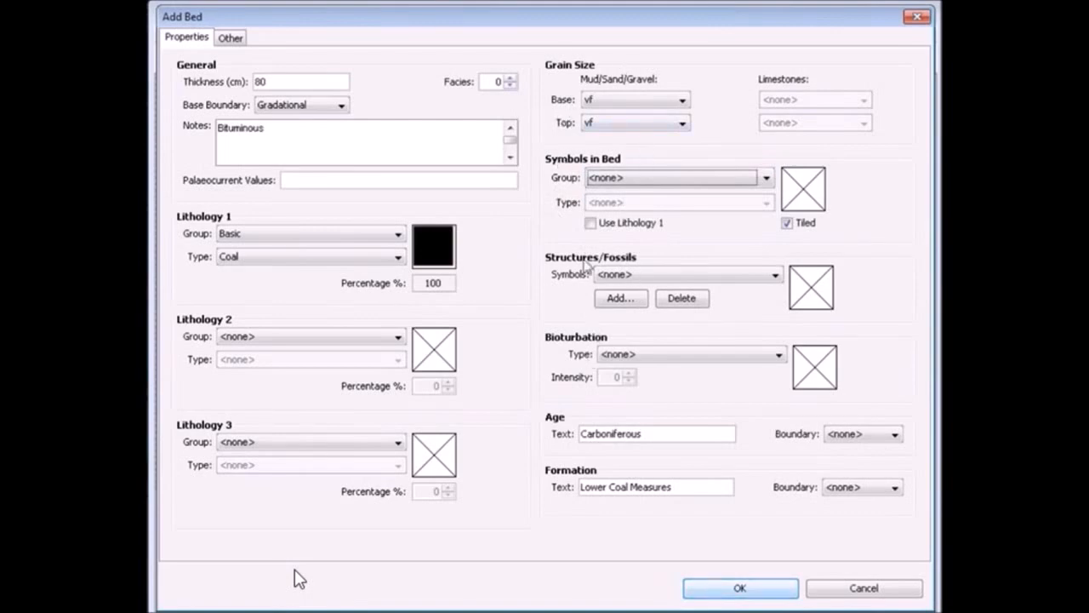
pyautogui.click(653, 181)
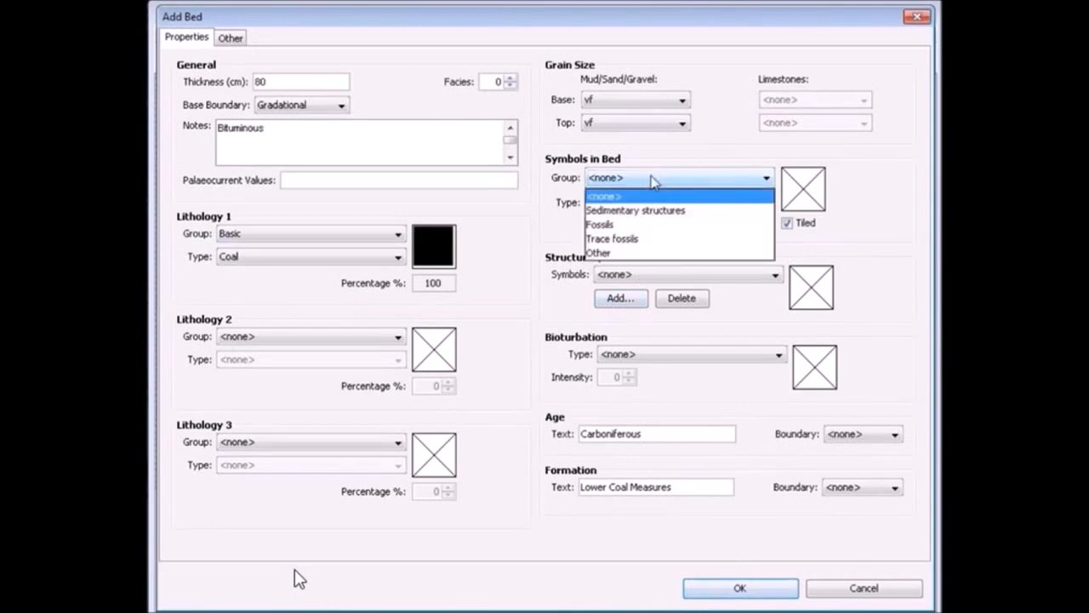
pyautogui.click(623, 226)
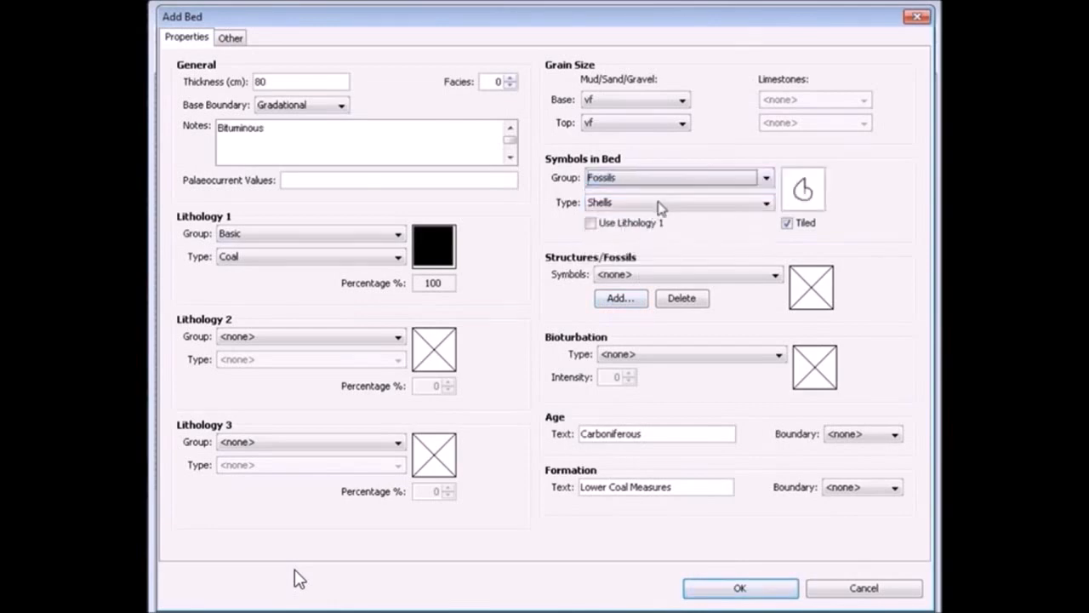
pyautogui.click(658, 201)
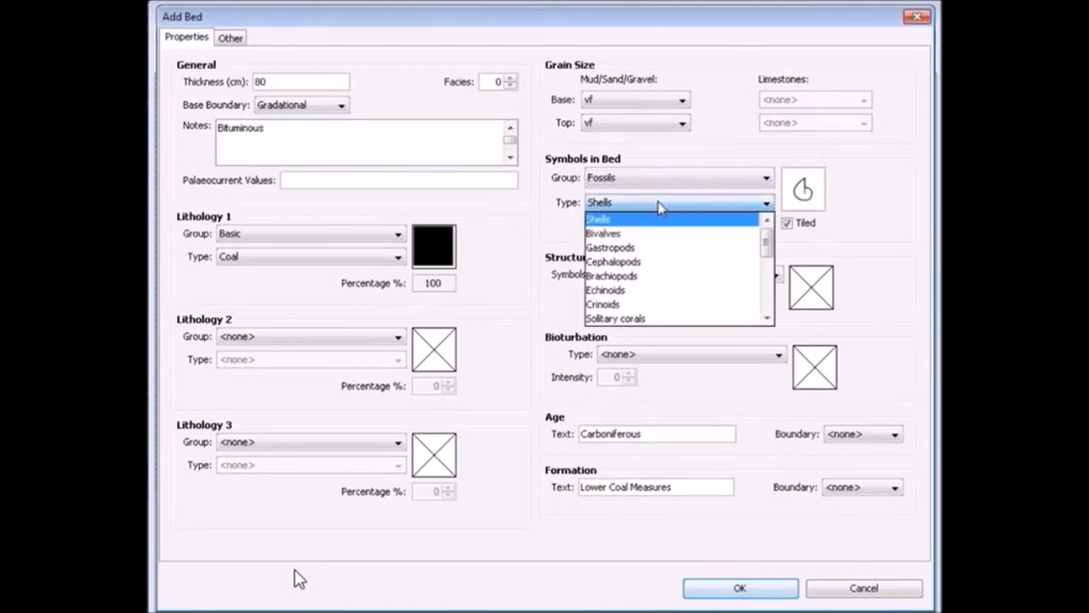
pyautogui.click(765, 293)
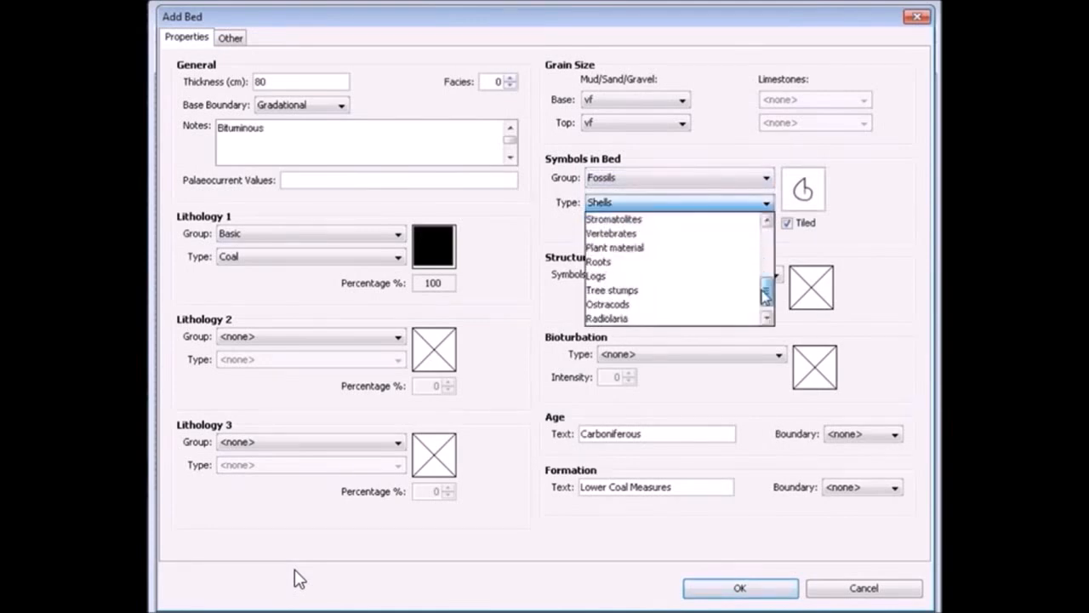
pyautogui.click(640, 247)
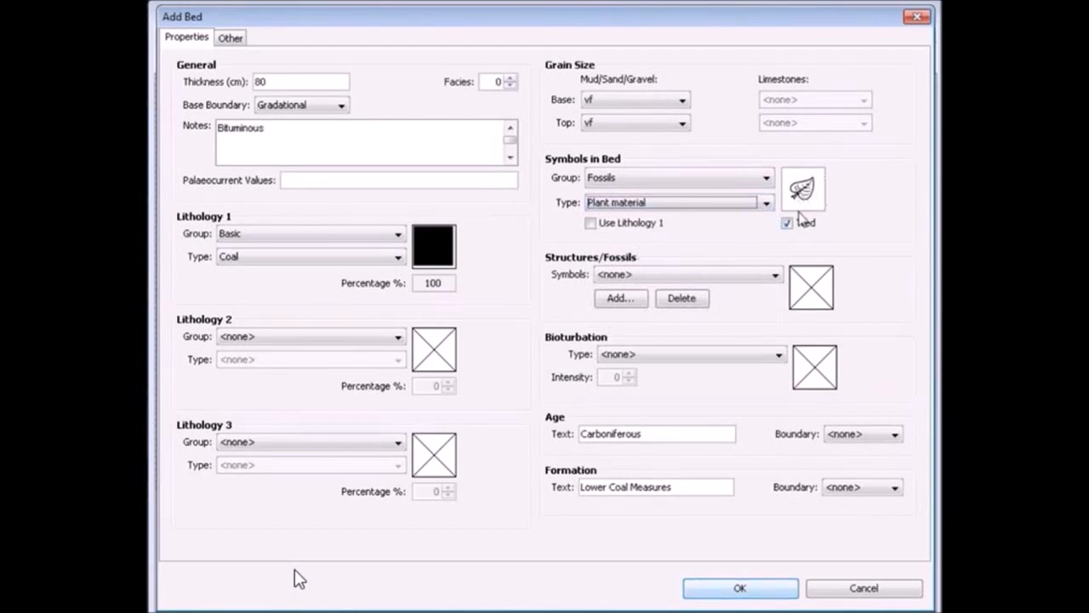
# - Add a Plant material symbol from the Fossils group to the bed's structures/fossils and add the bed to the log
pyautogui.click(736, 285)
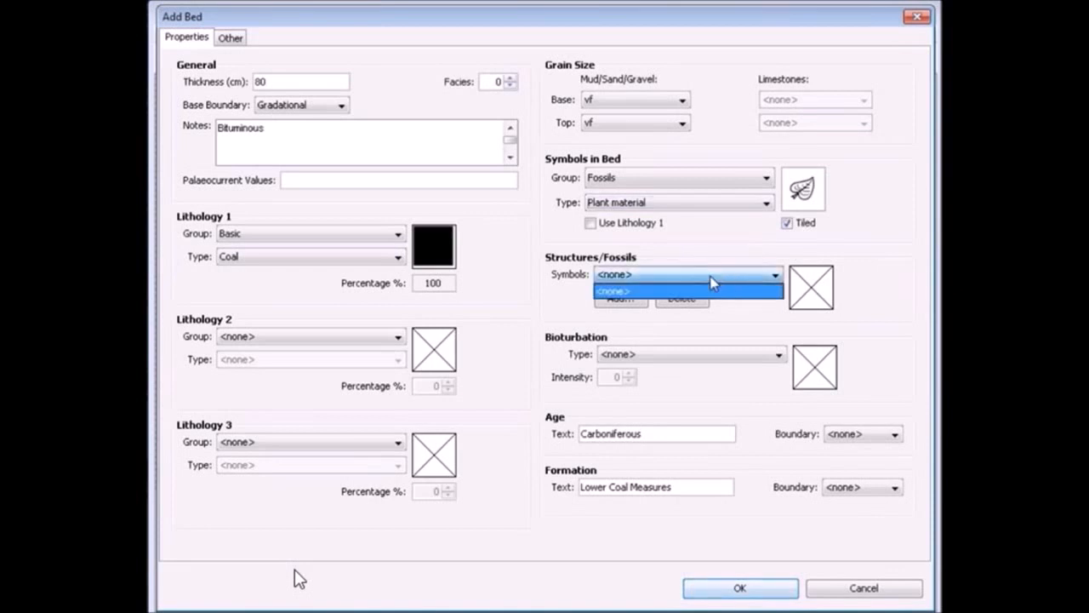
pyautogui.click(681, 290)
pyautogui.click(611, 299)
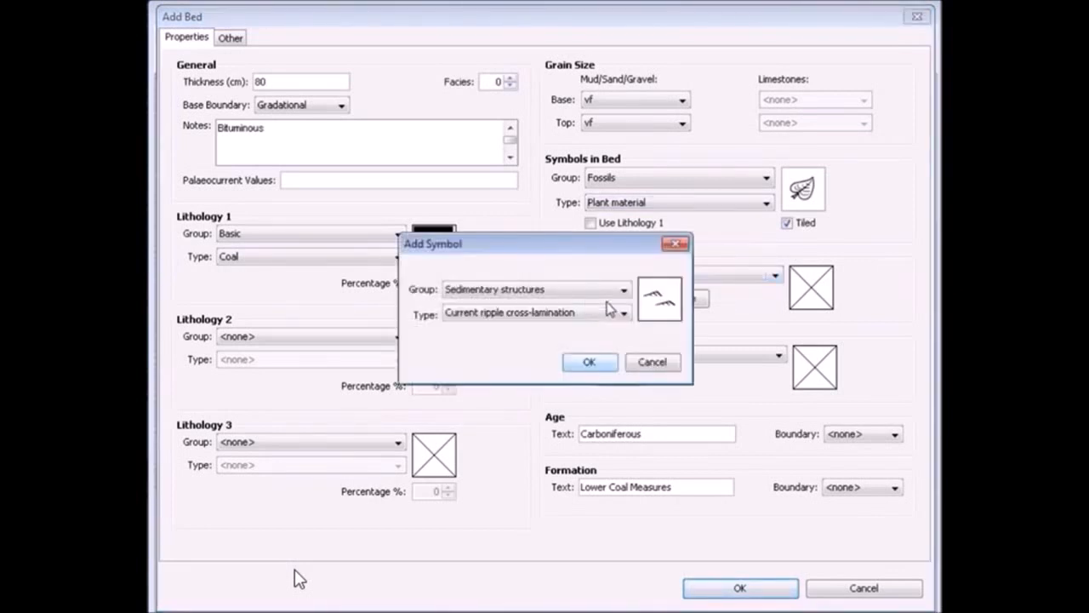
pyautogui.click(586, 291)
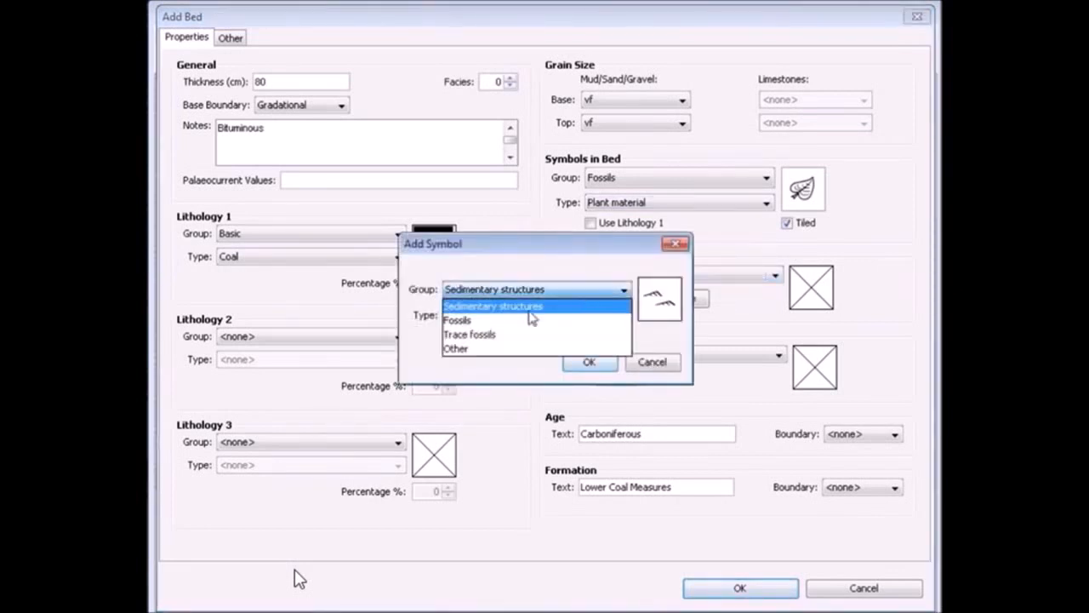
pyautogui.click(486, 322)
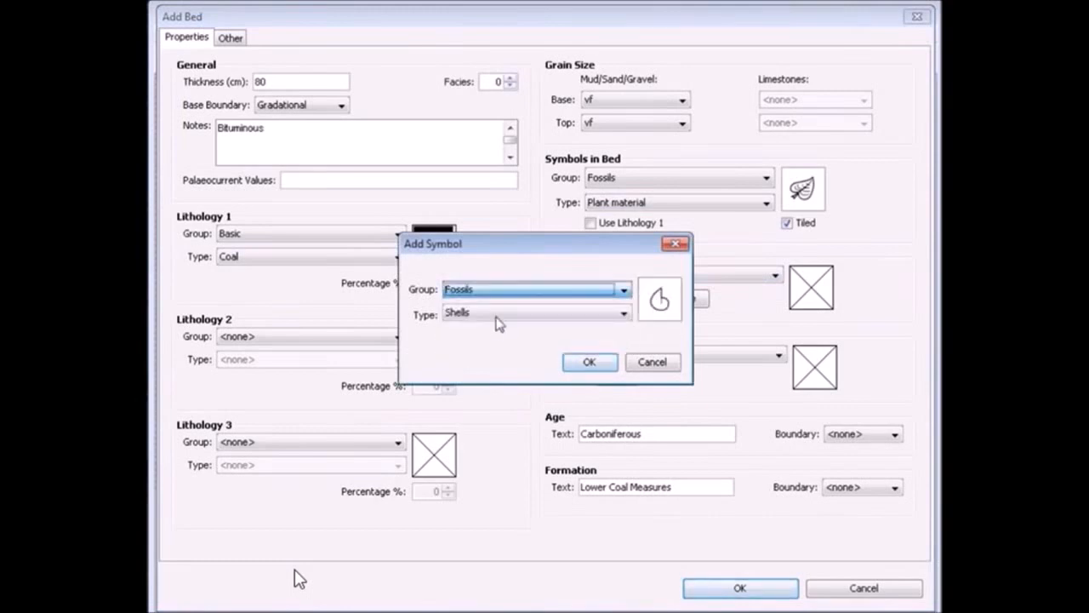
pyautogui.click(499, 317)
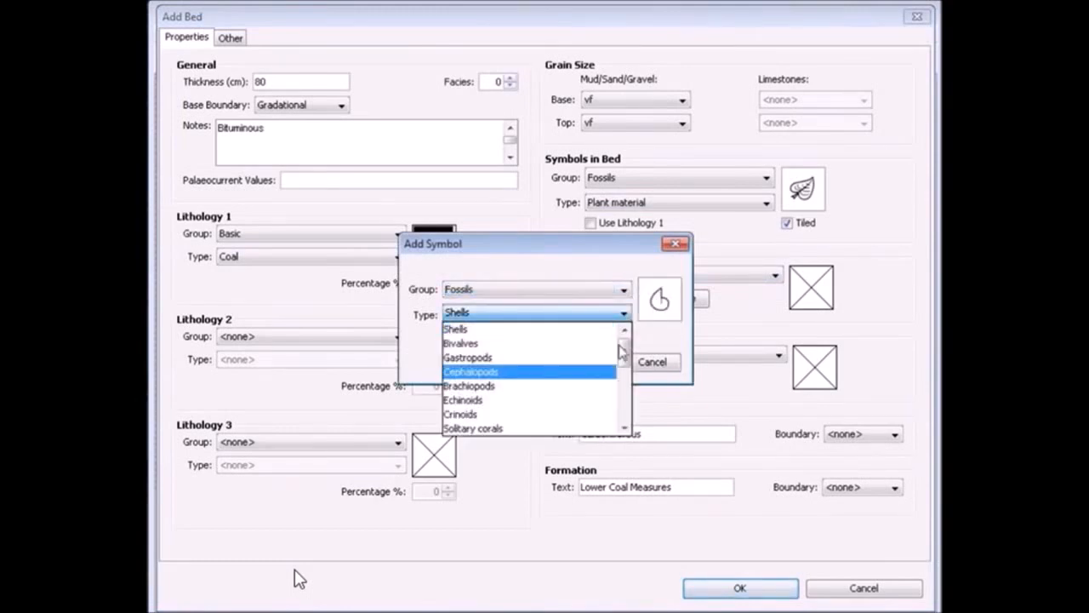
pyautogui.click(625, 389)
pyautogui.moveTo(625, 389); pyautogui.dragTo(625, 397)
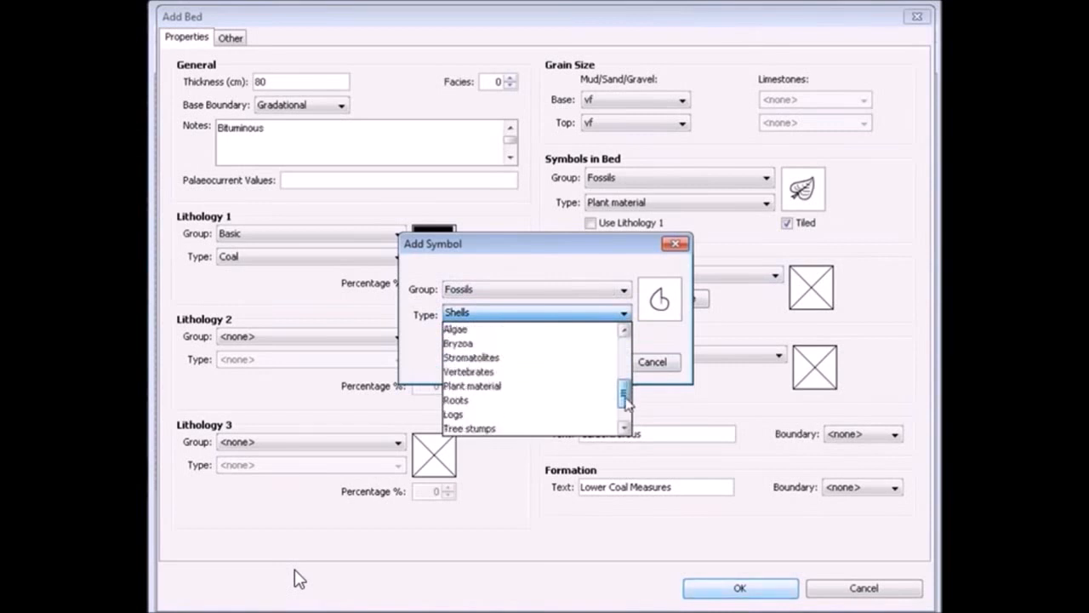
pyautogui.click(549, 386)
pyautogui.click(587, 362)
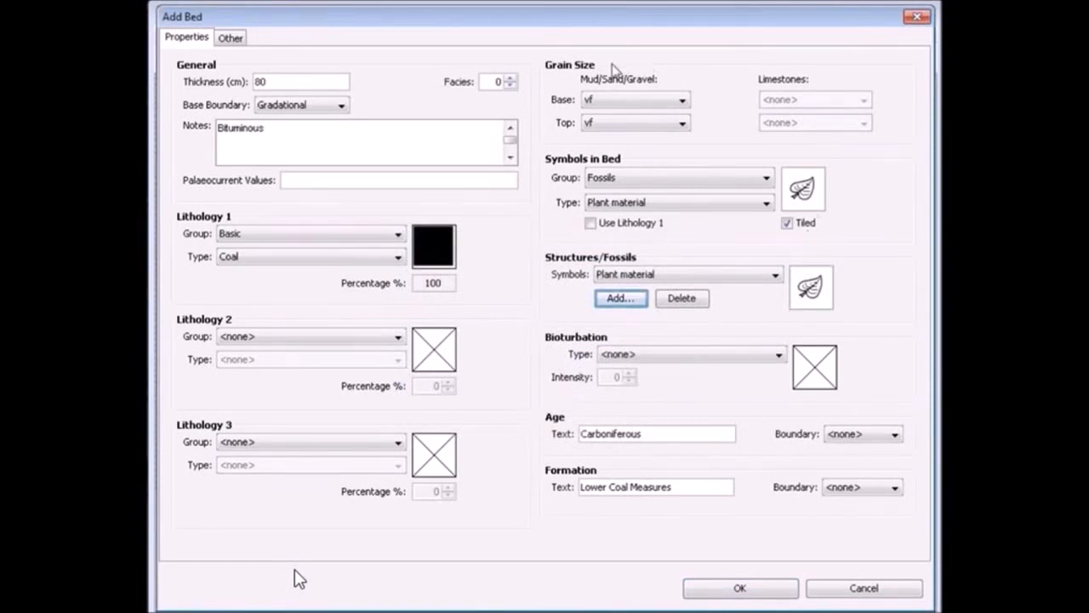
pyautogui.click(737, 588)
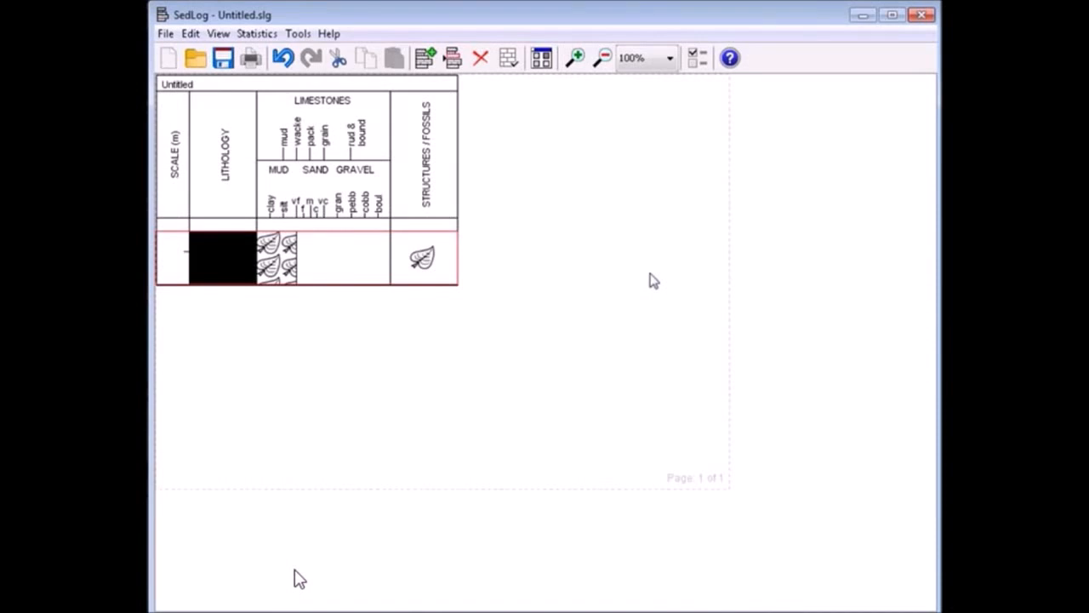
# - Start a new 70 cm bed with an Erosion base boundary and the note Coal Clasts
pyautogui.click(434, 61)
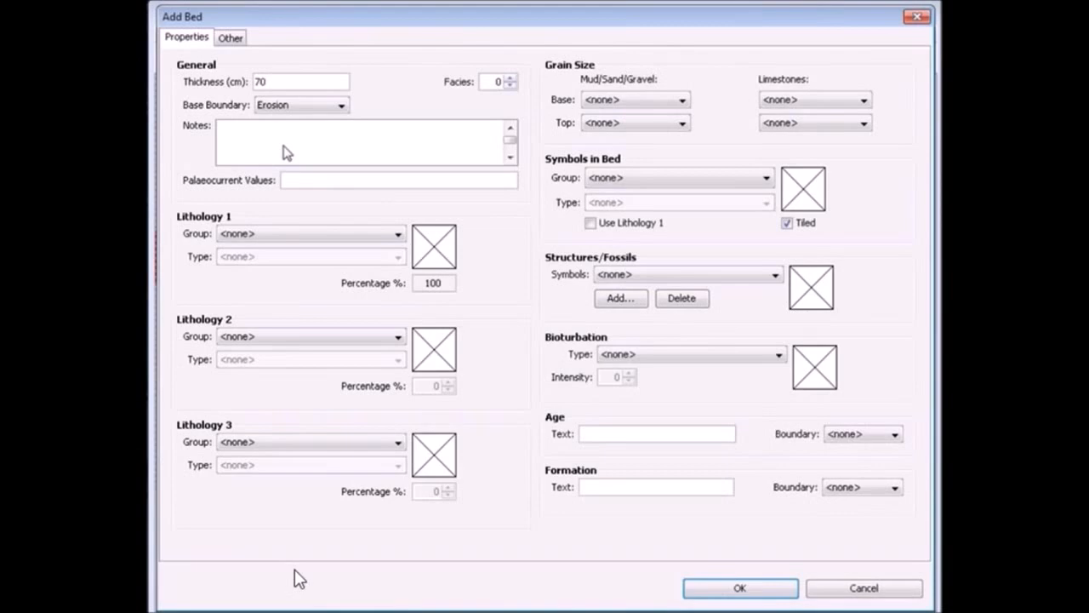
pyautogui.click(286, 152)
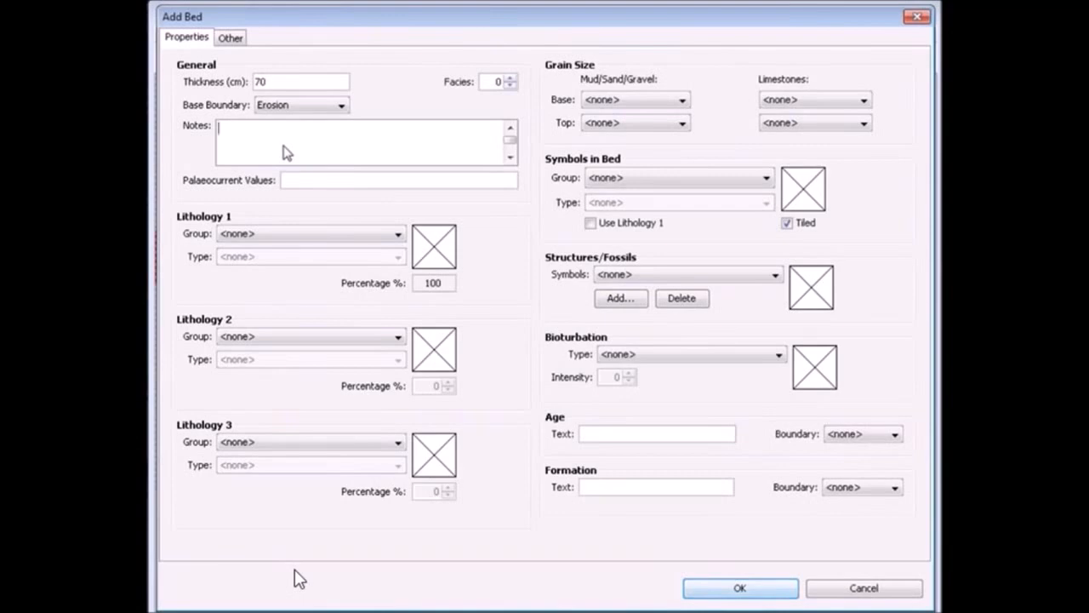
pyautogui.write('Coal Clasts')
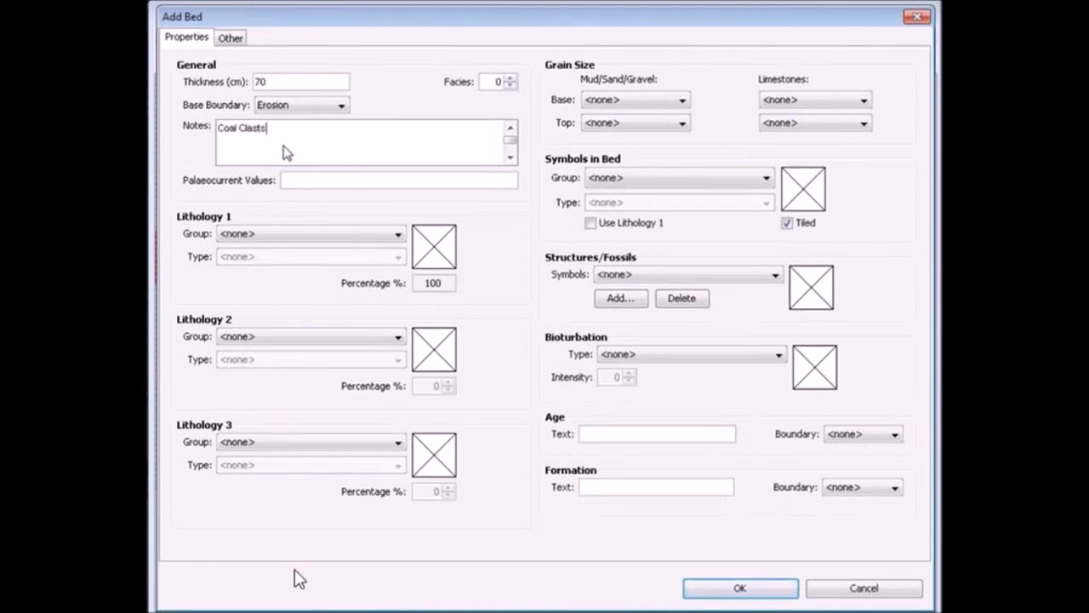
# - Set the new bed's Lithology 1 to the Carbonates group with type Grainstone
pyautogui.click(289, 233)
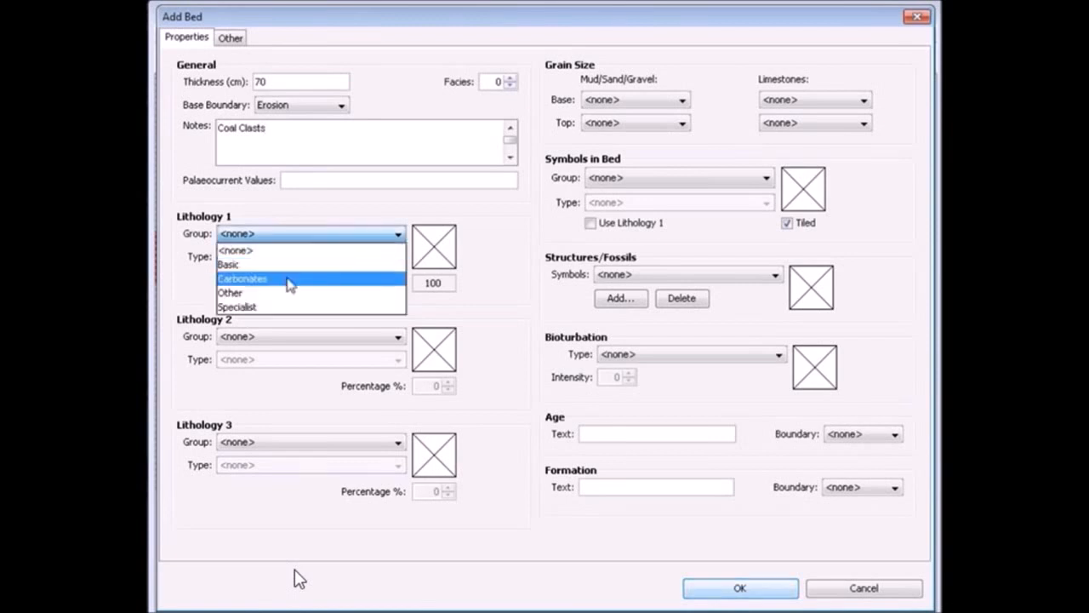
pyautogui.click(289, 281)
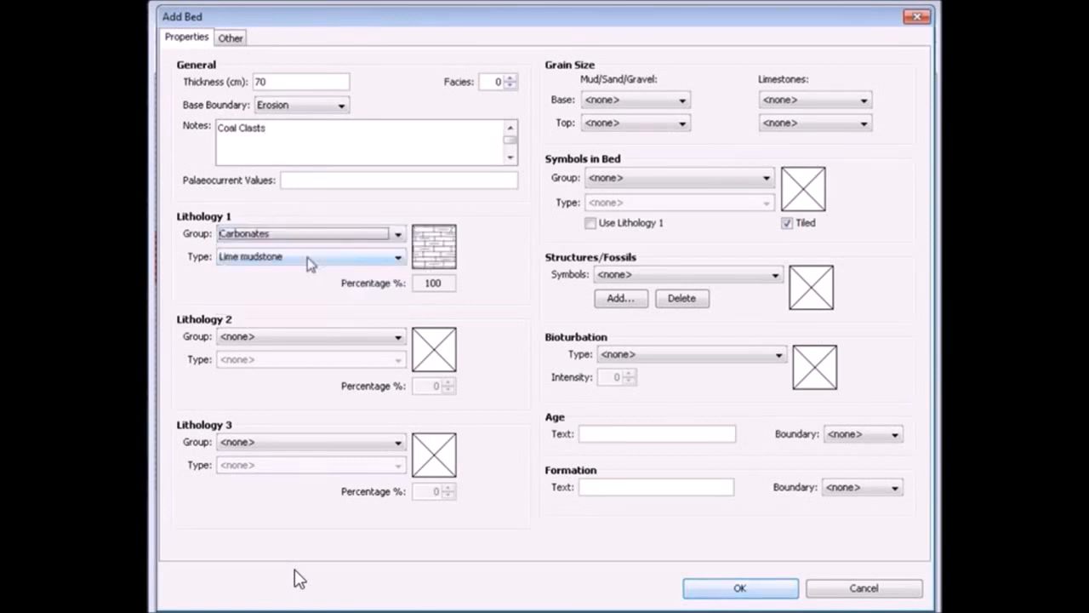
pyautogui.click(308, 258)
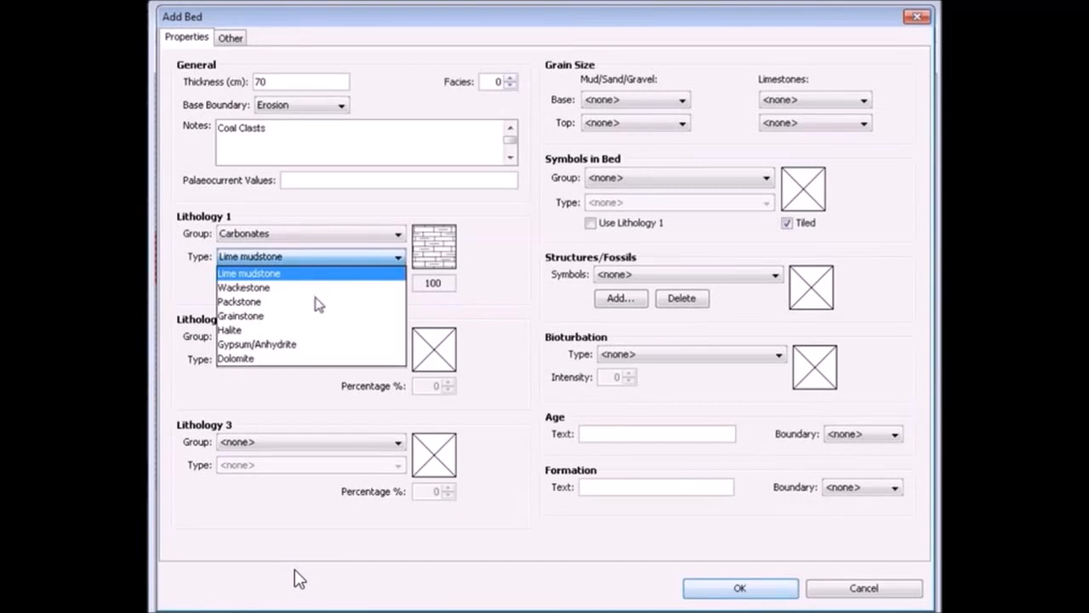
pyautogui.click(289, 320)
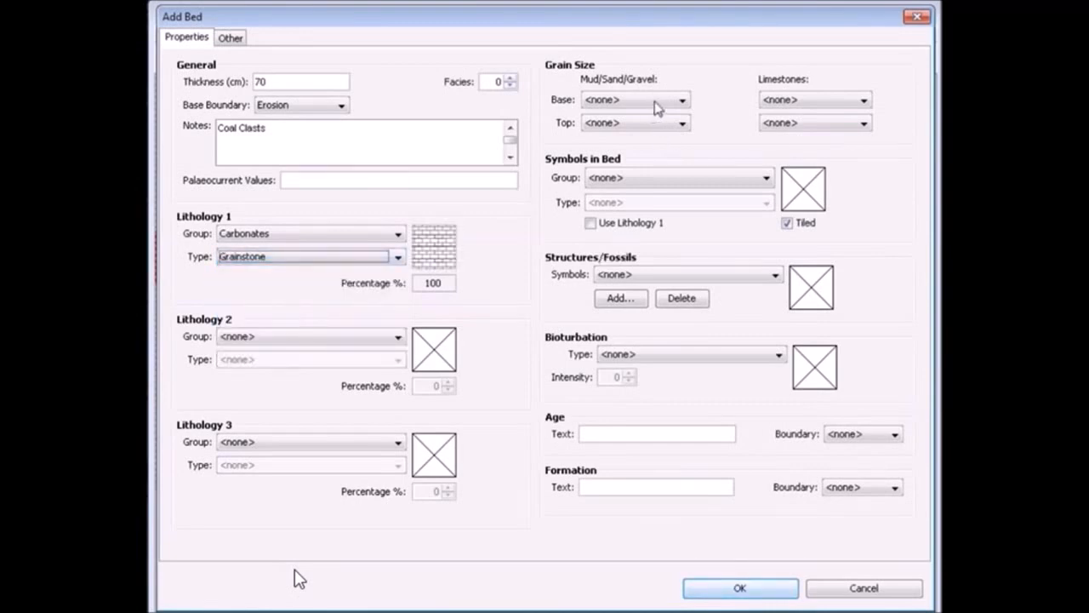
# - Set the bed's limestone grain size to grainstone at base and top and use Lithology 1 for the in-bed symbols
pyautogui.click(802, 102)
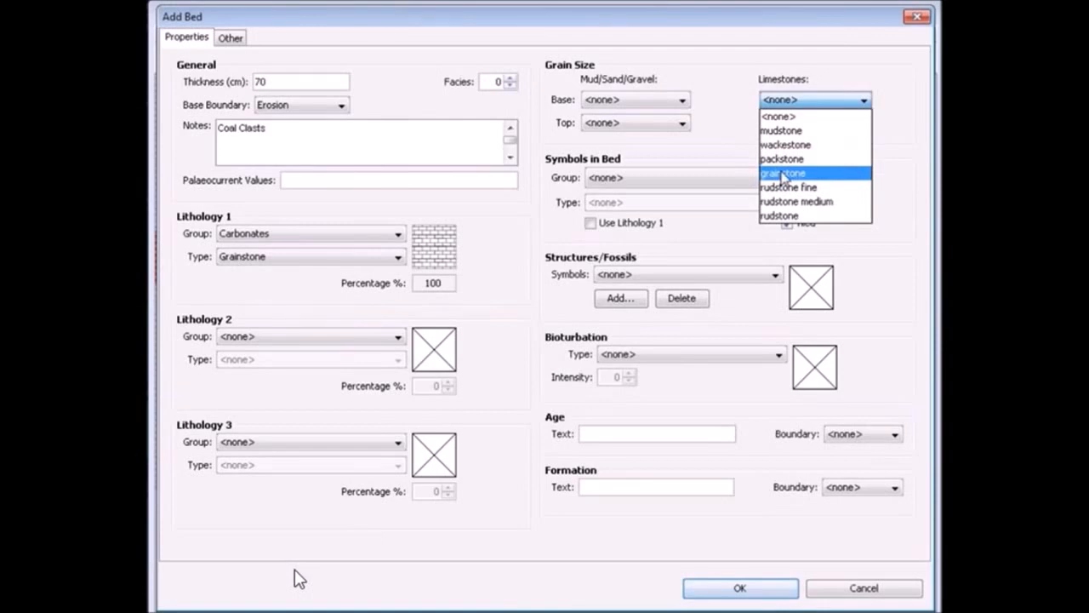
pyautogui.click(782, 174)
pyautogui.click(783, 123)
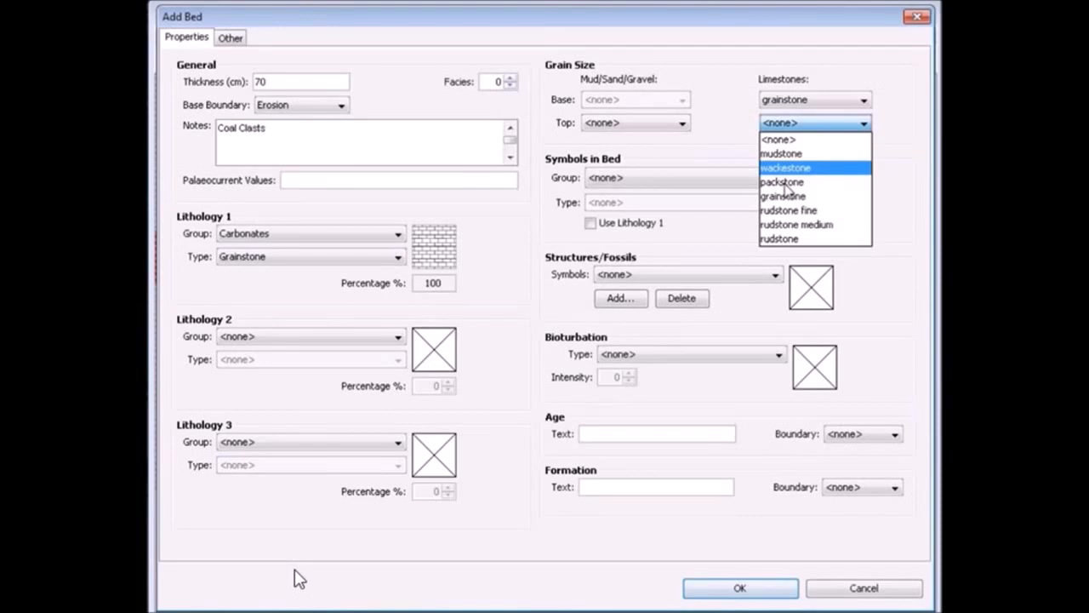
pyautogui.click(783, 195)
pyautogui.click(678, 223)
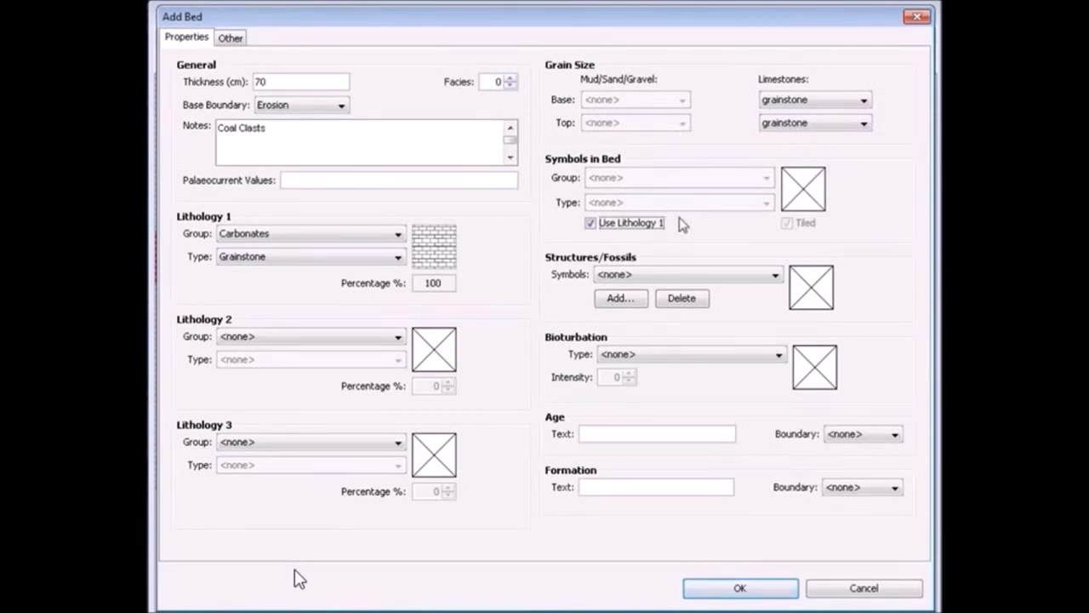
# - Add a Gastropods symbol from the Fossils group to the bed's structures/fossils
pyautogui.click(681, 273)
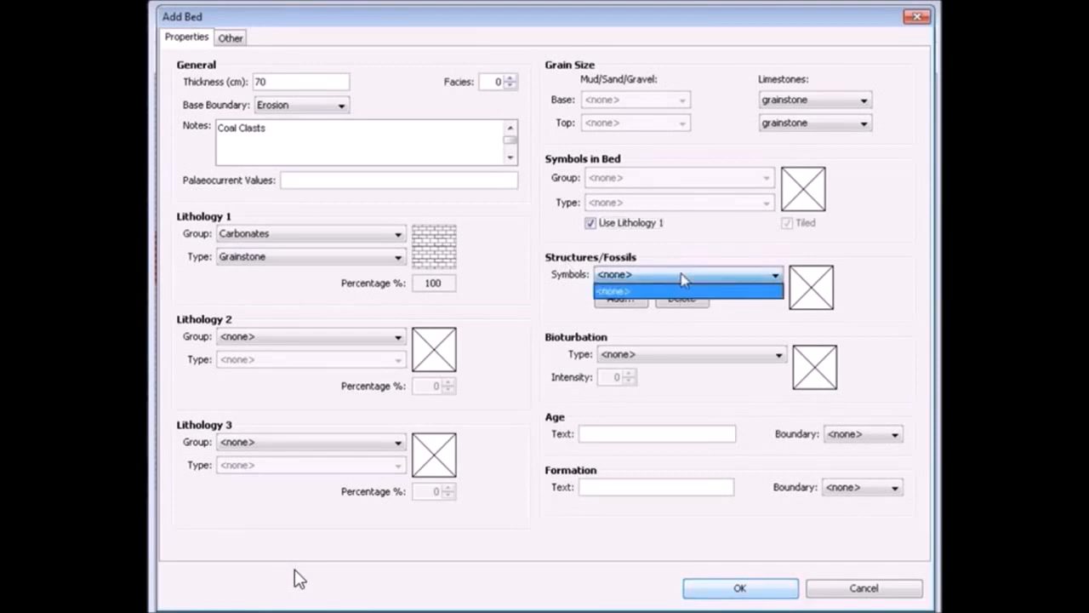
pyautogui.click(671, 235)
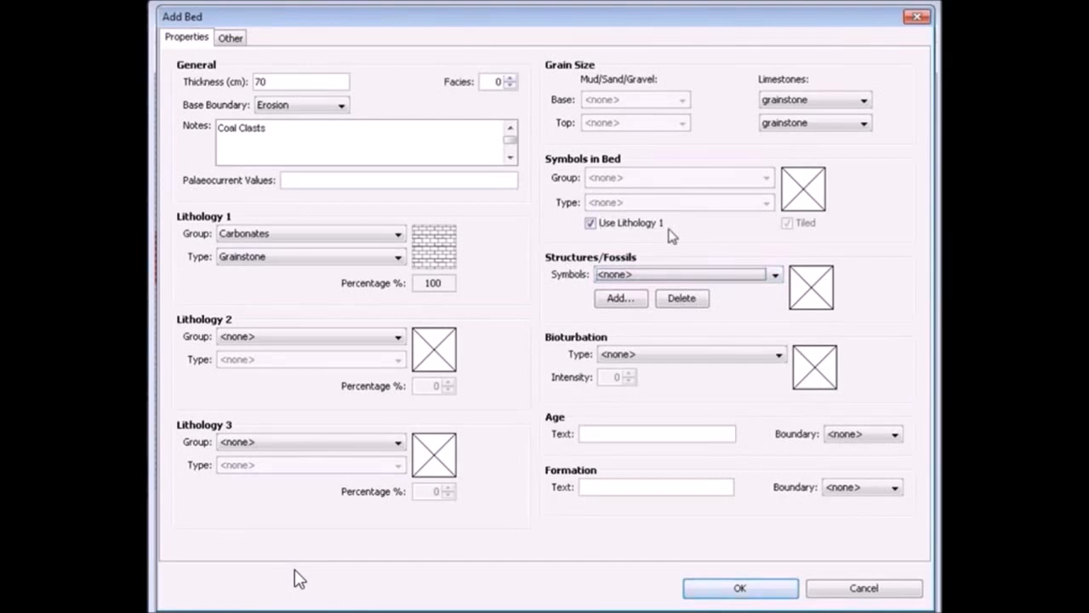
pyautogui.click(627, 300)
pyautogui.click(609, 291)
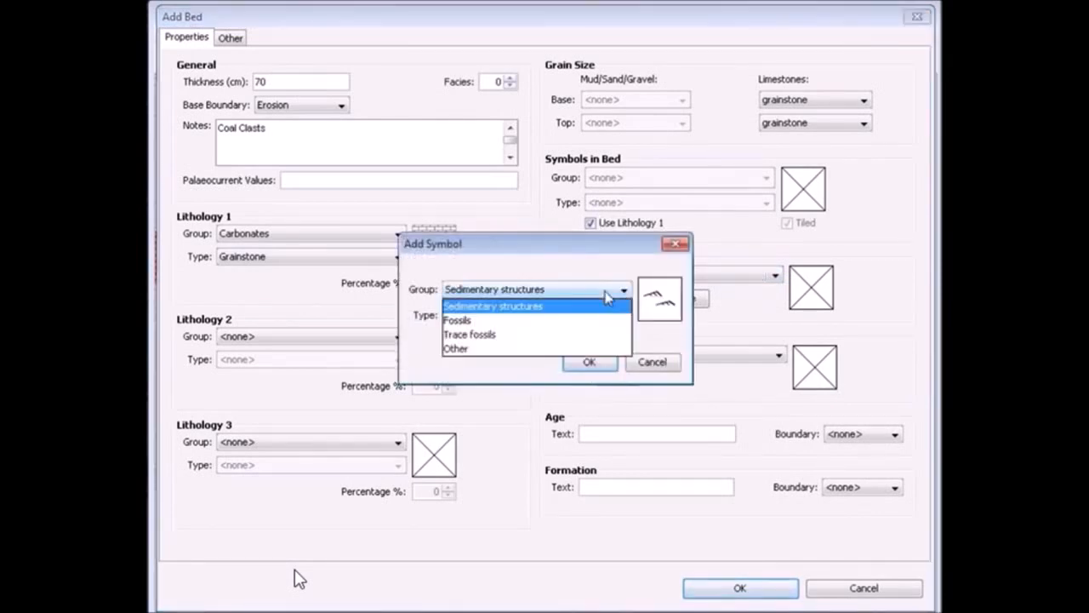
pyautogui.click(518, 321)
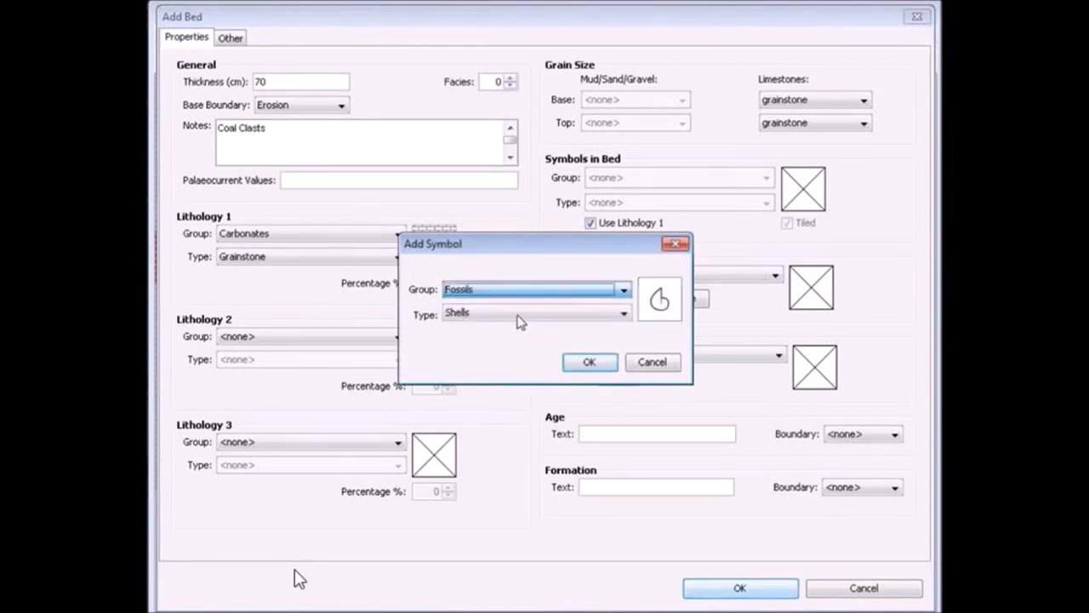
pyautogui.click(520, 320)
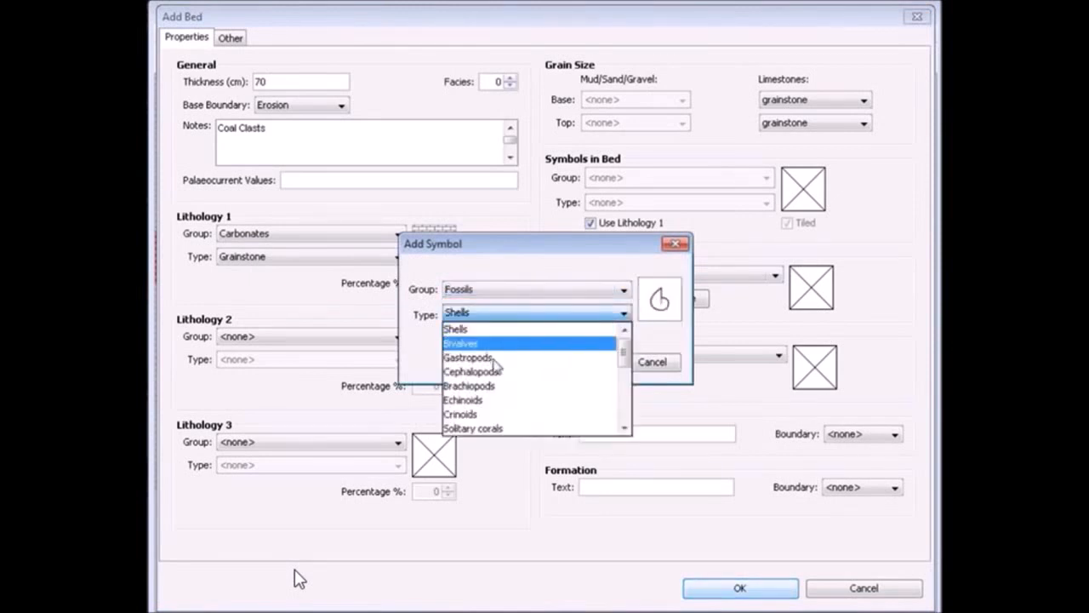
pyautogui.click(492, 359)
pyautogui.click(597, 362)
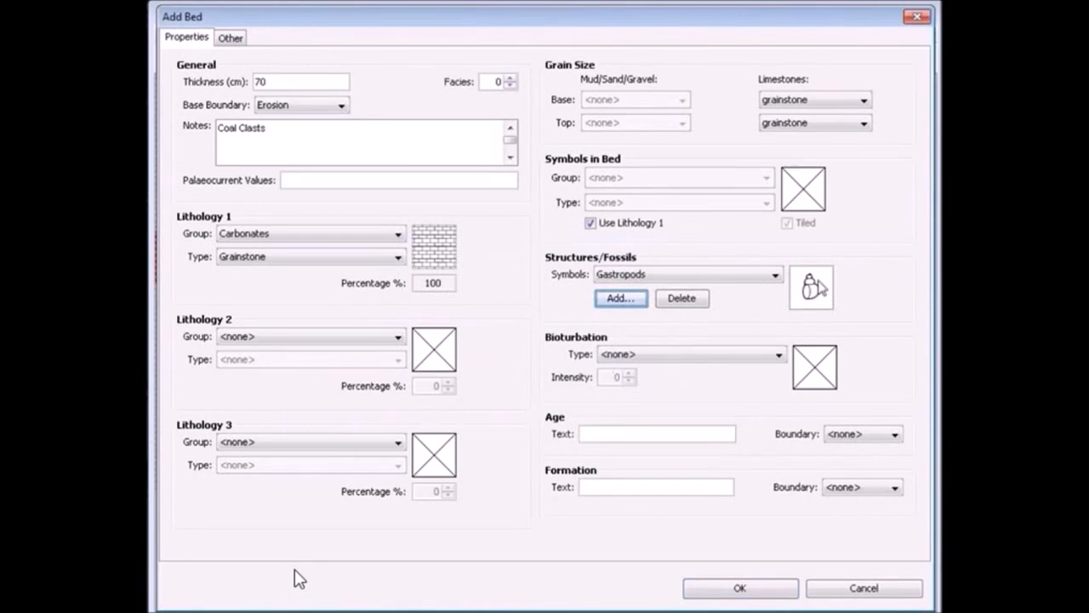
# - Add an Intraclasts symbol to the bed's structures/fossils and add the bed to the log
pyautogui.click(614, 299)
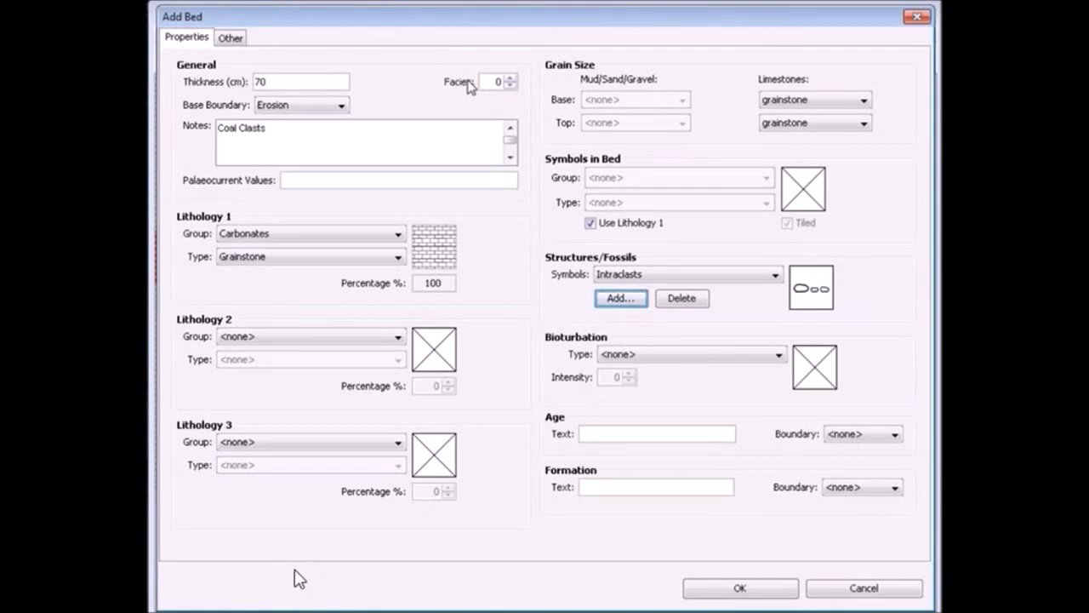
pyautogui.click(722, 591)
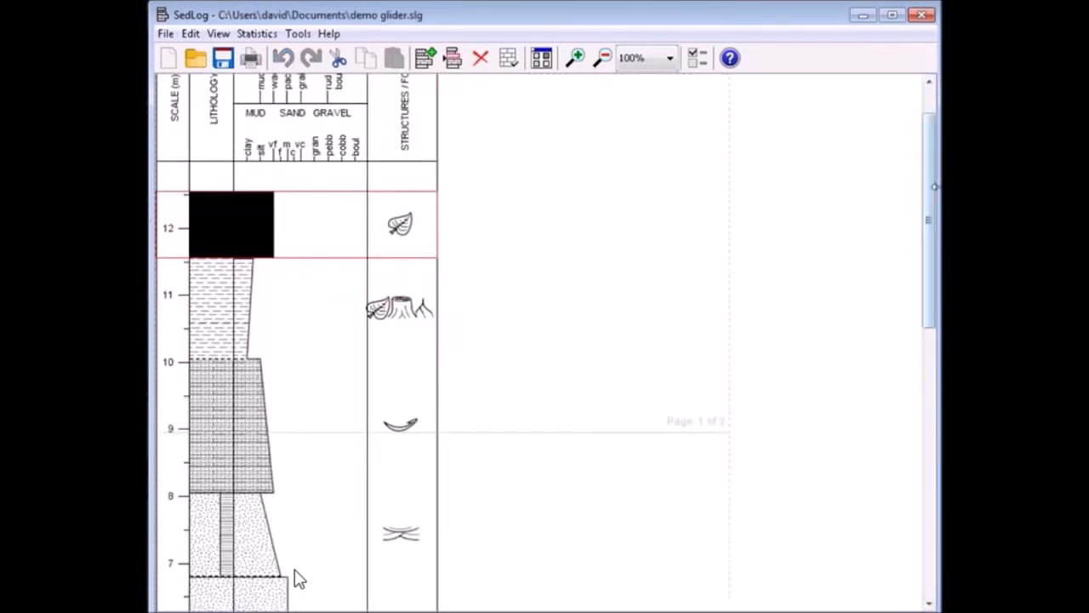
# - Look over the upper beds of the log and inspect its preferences without changing any settings
pyautogui.moveTo(936, 186)
pyautogui.mouseDown()
pyautogui.moveTo(930, 382)
pyautogui.moveTo(933, 194)
pyautogui.mouseUp()
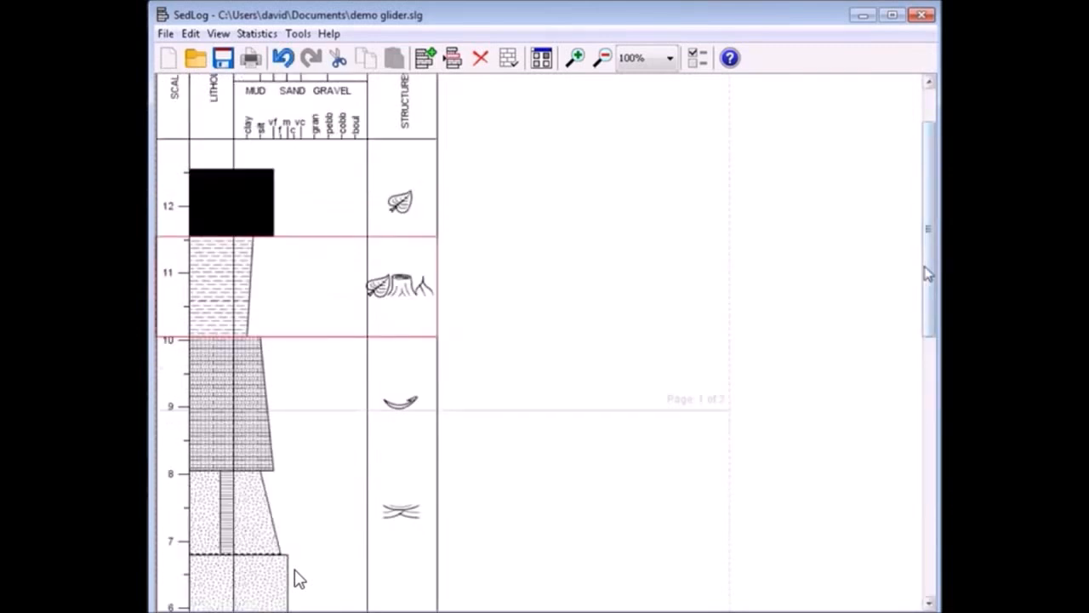
pyautogui.moveTo(932, 270); pyautogui.dragTo(929, 200)
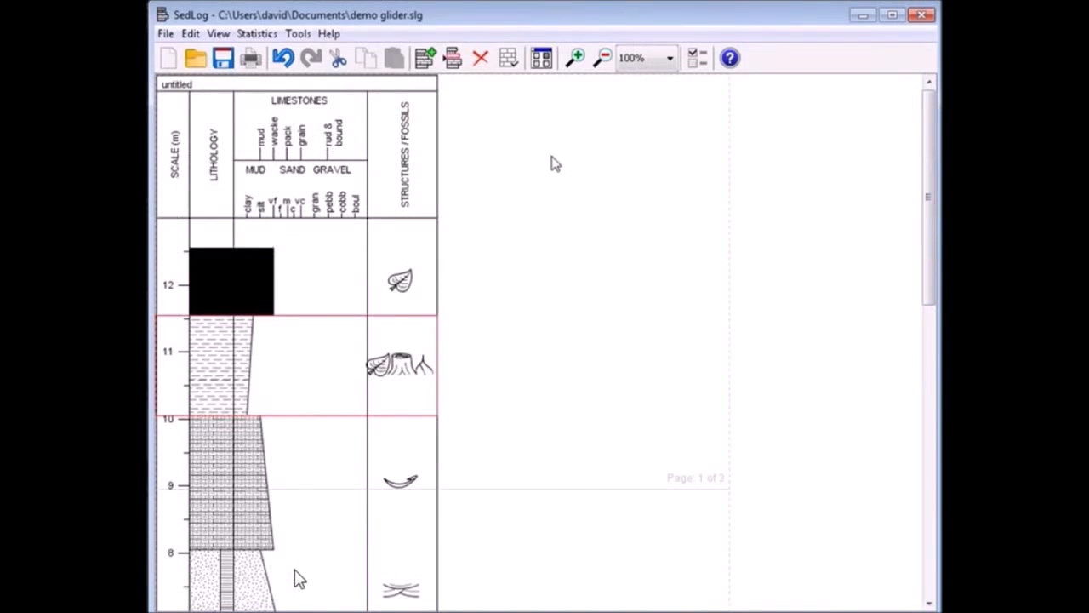
pyautogui.click(696, 58)
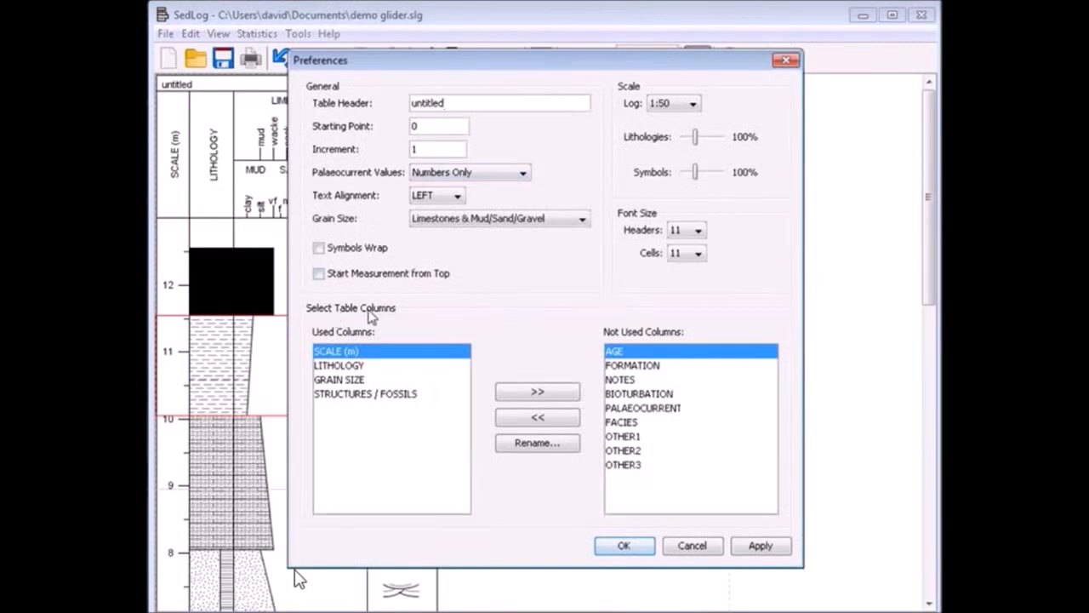
pyautogui.click(708, 547)
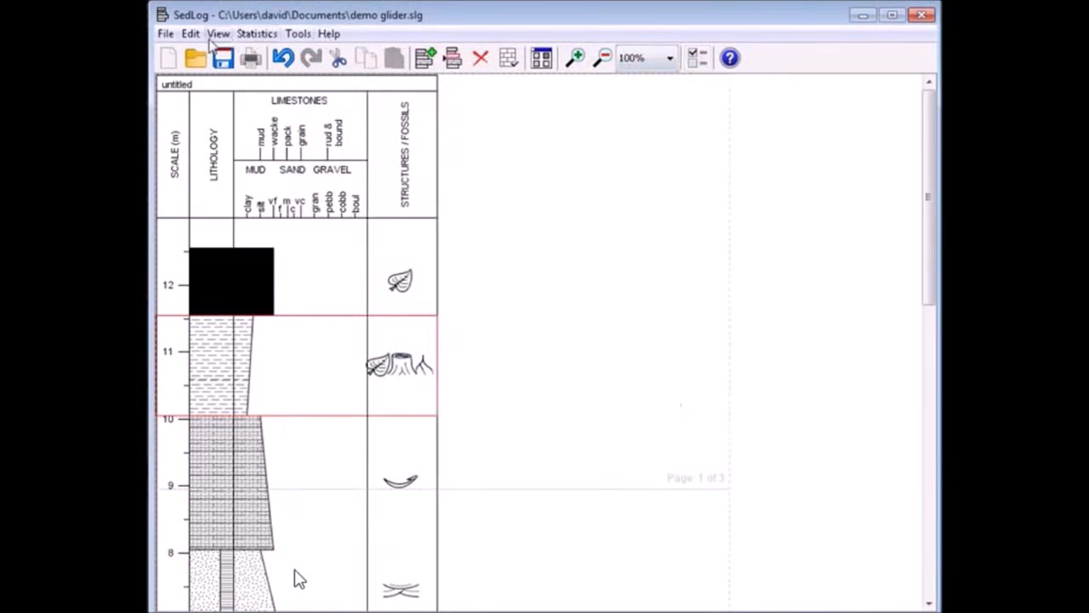
pyautogui.click(298, 33)
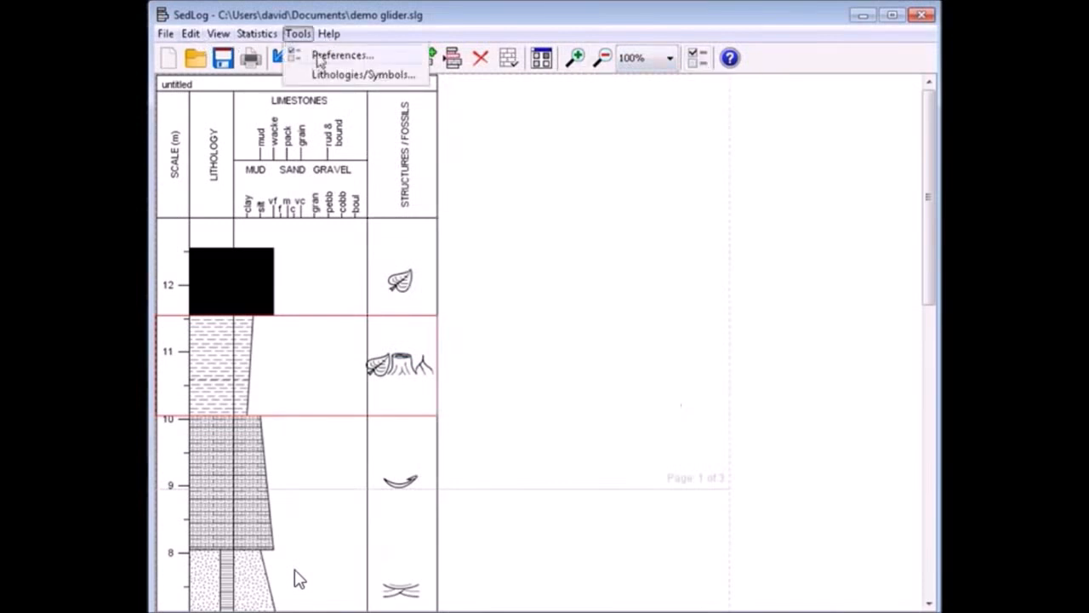
pyautogui.click(575, 181)
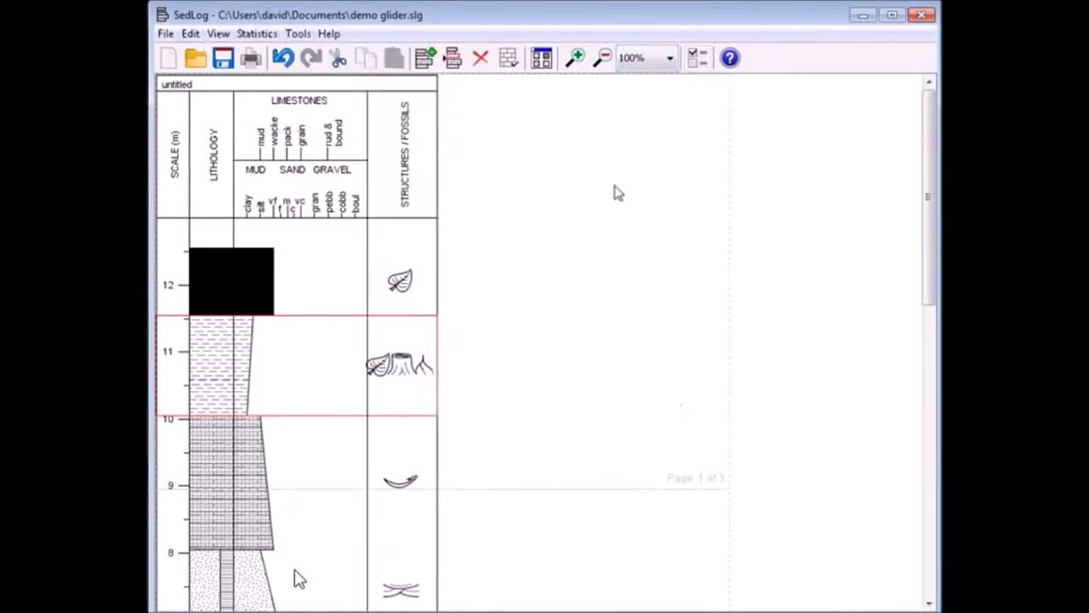
# - In the log preferences, add the Age, Formation, Notes and Bioturbation columns to the used table columns
pyautogui.click(701, 59)
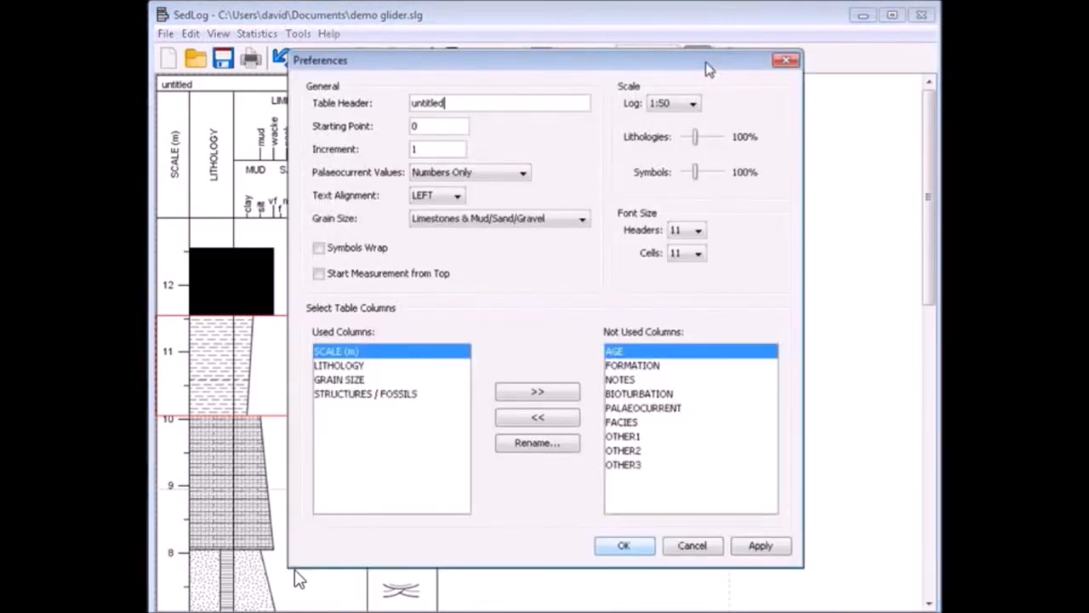
pyautogui.click(636, 366)
pyautogui.click(635, 394)
pyautogui.click(631, 352)
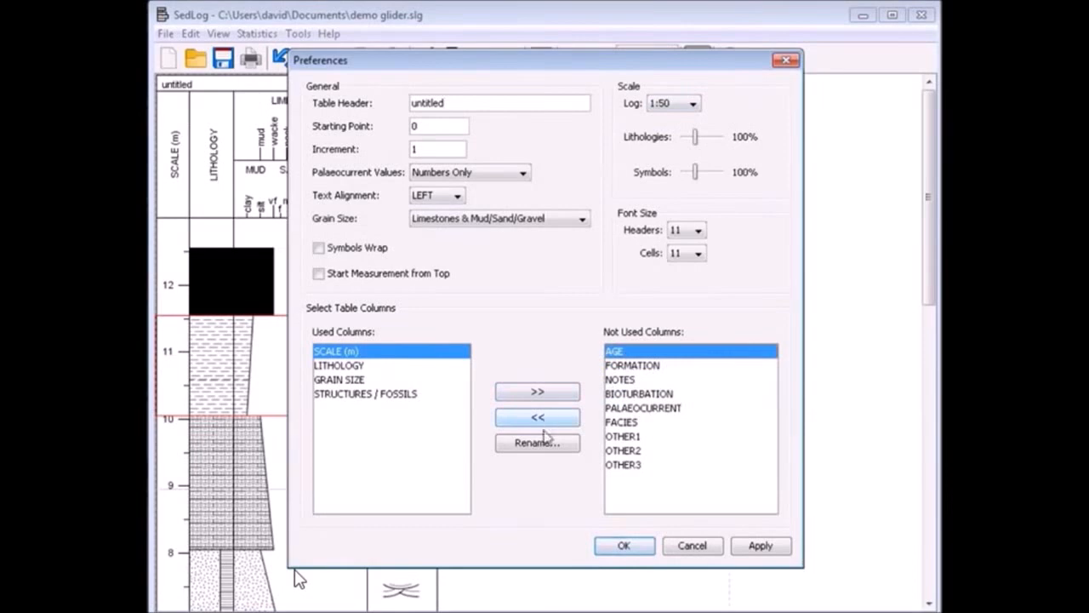
pyautogui.click(626, 367)
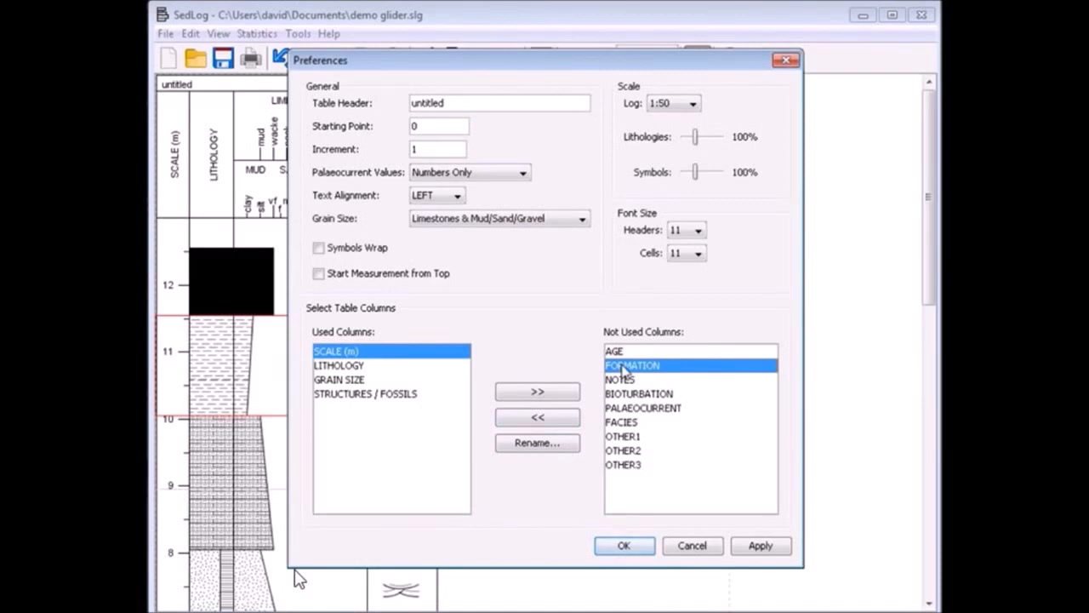
pyautogui.click(623, 353)
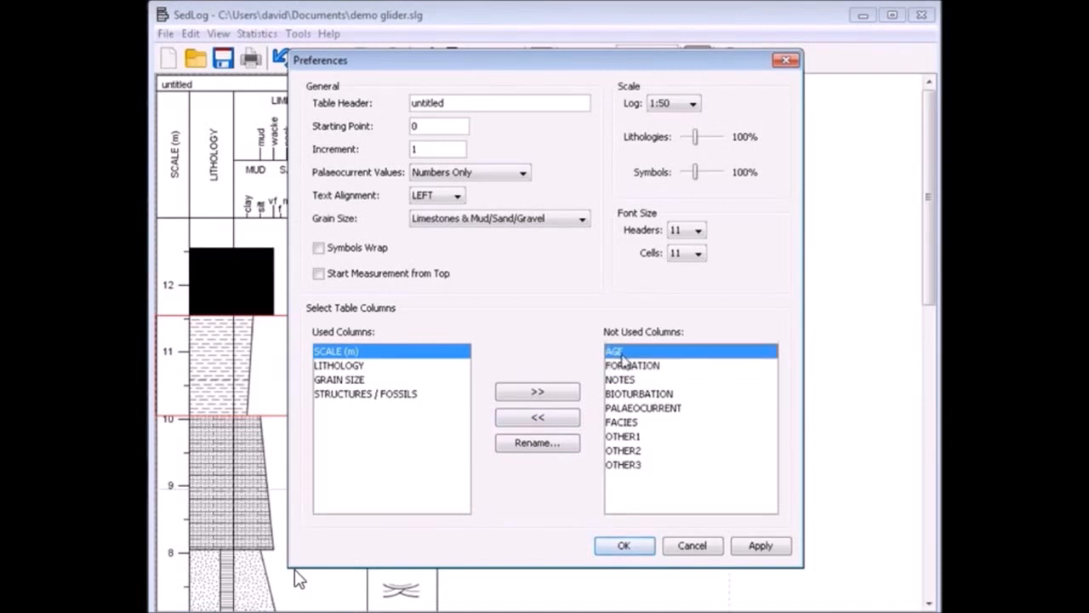
pyautogui.click(550, 419)
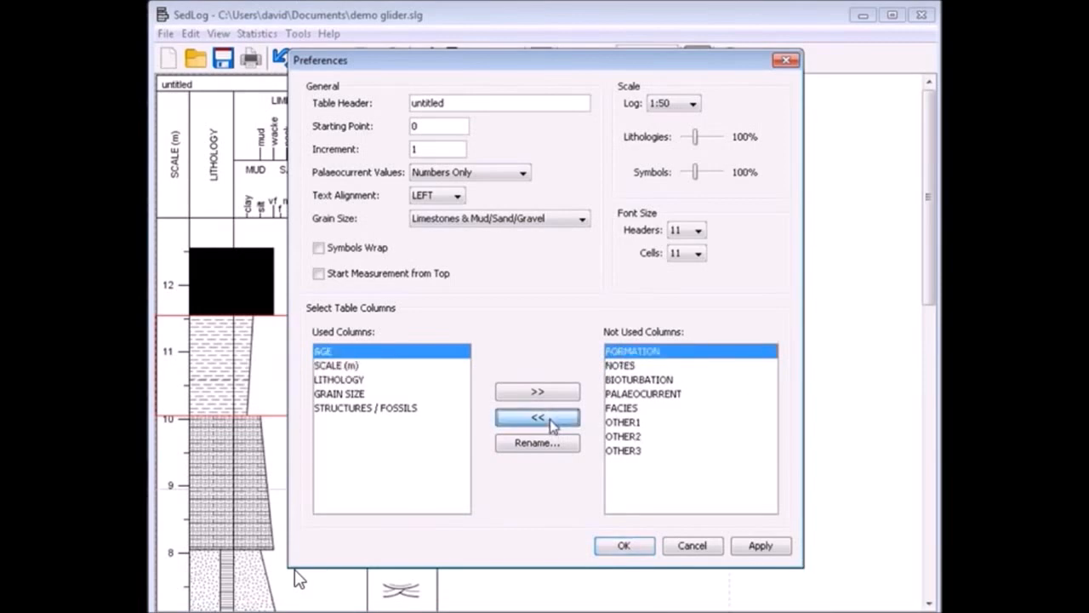
pyautogui.click(345, 366)
pyautogui.click(559, 420)
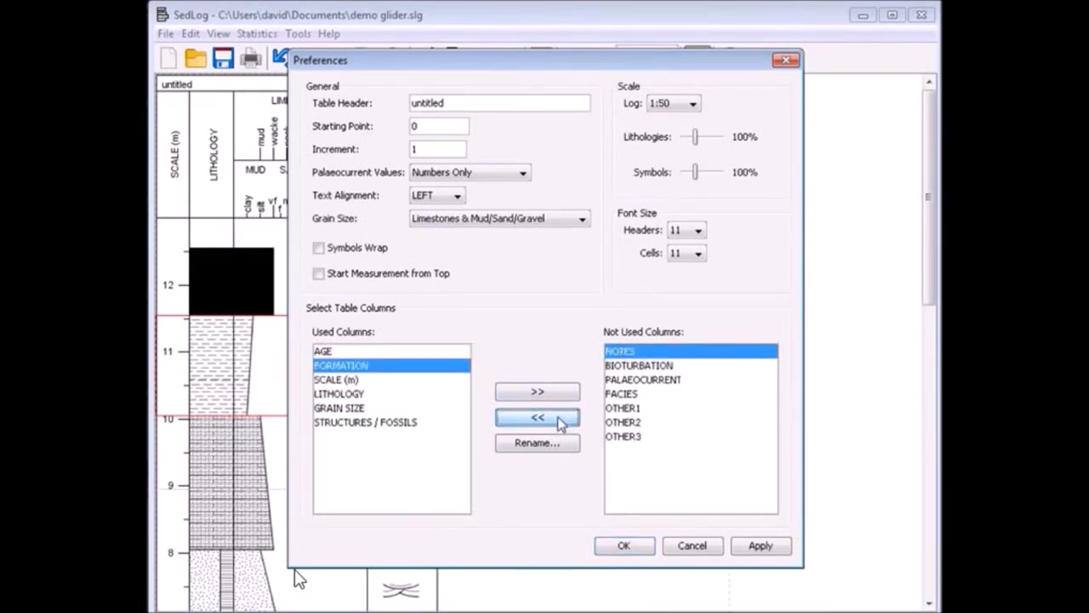
pyautogui.click(559, 420)
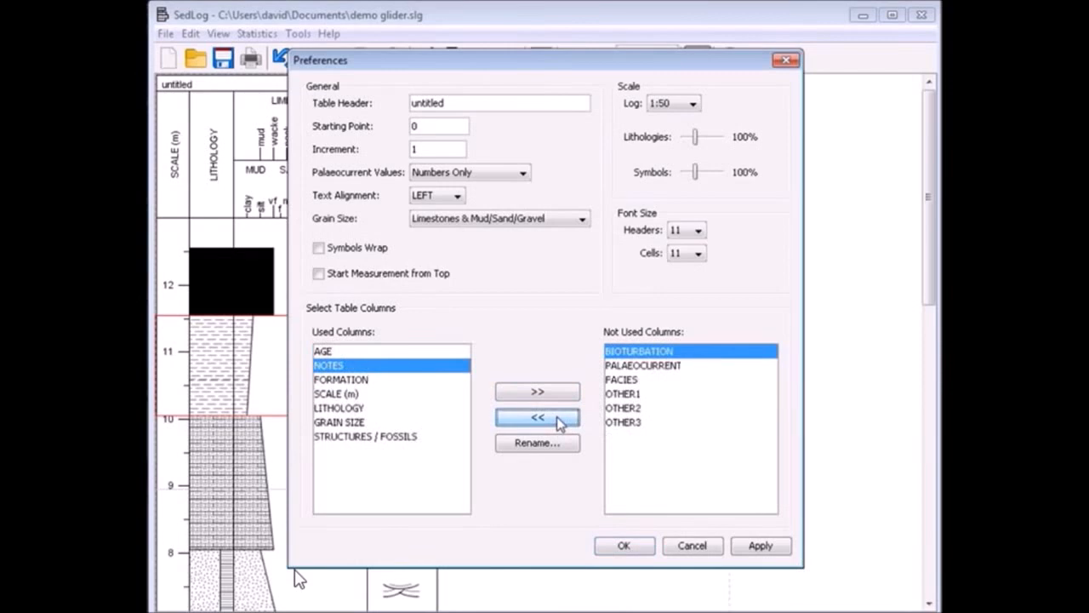
pyautogui.click(559, 420)
# - Reorder the used columns so that Age comes first and Formation second, directly before Scale (m)
pyautogui.click(356, 407)
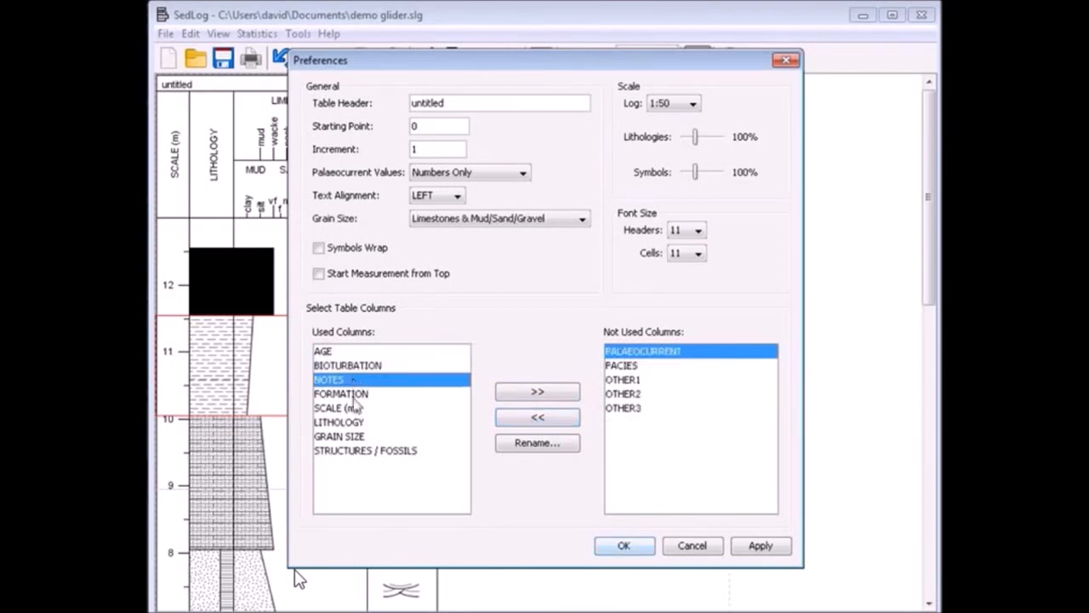
pyautogui.moveTo(351, 365); pyautogui.dragTo(351, 351)
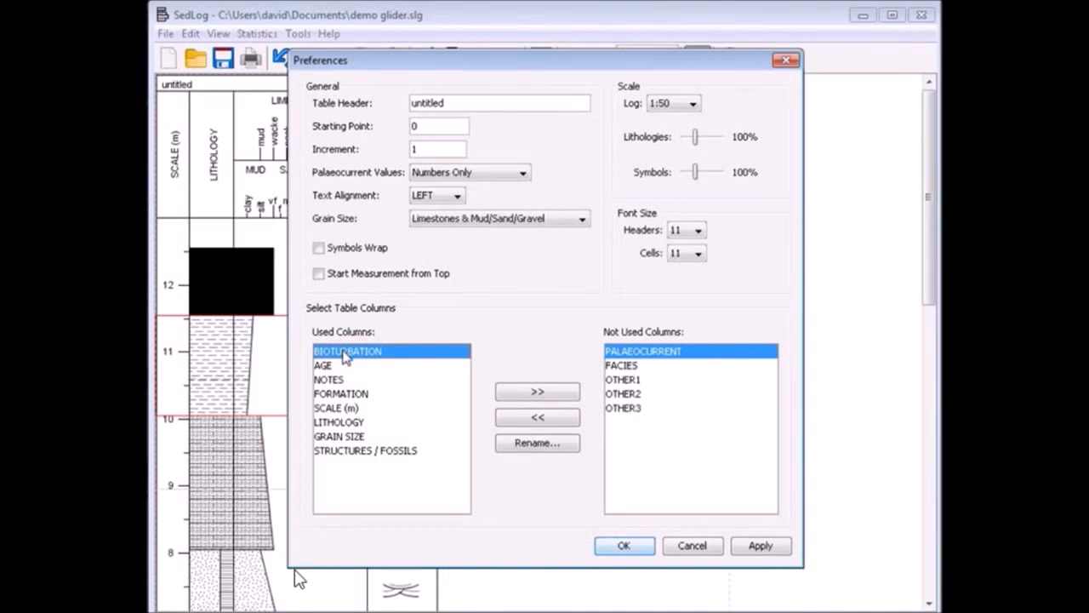
pyautogui.click(337, 411)
pyautogui.moveTo(337, 408); pyautogui.dragTo(339, 356)
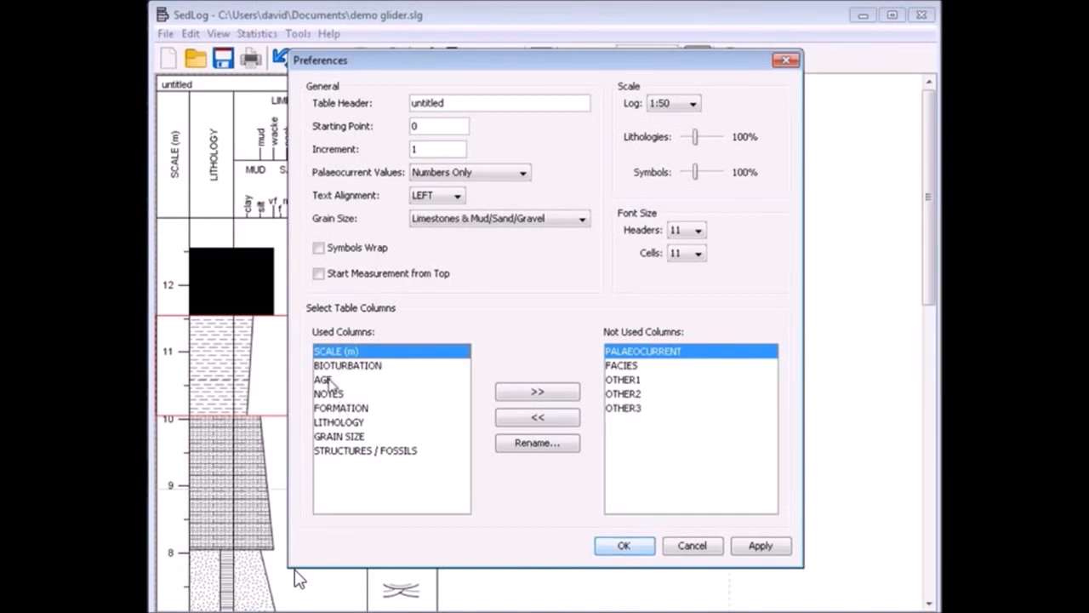
pyautogui.moveTo(327, 380); pyautogui.dragTo(328, 353)
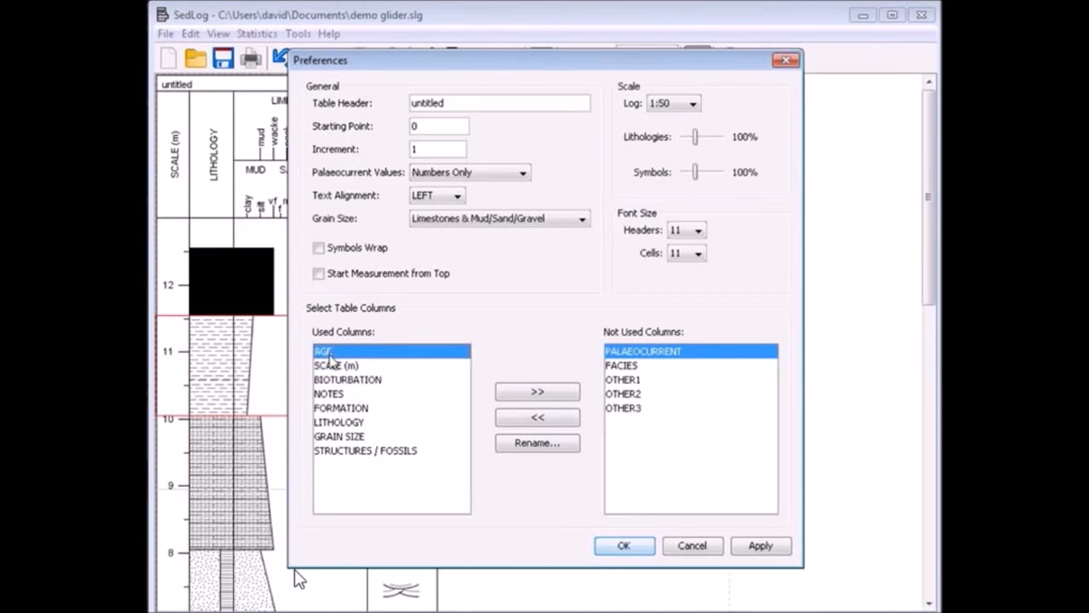
pyautogui.moveTo(336, 410); pyautogui.dragTo(340, 375)
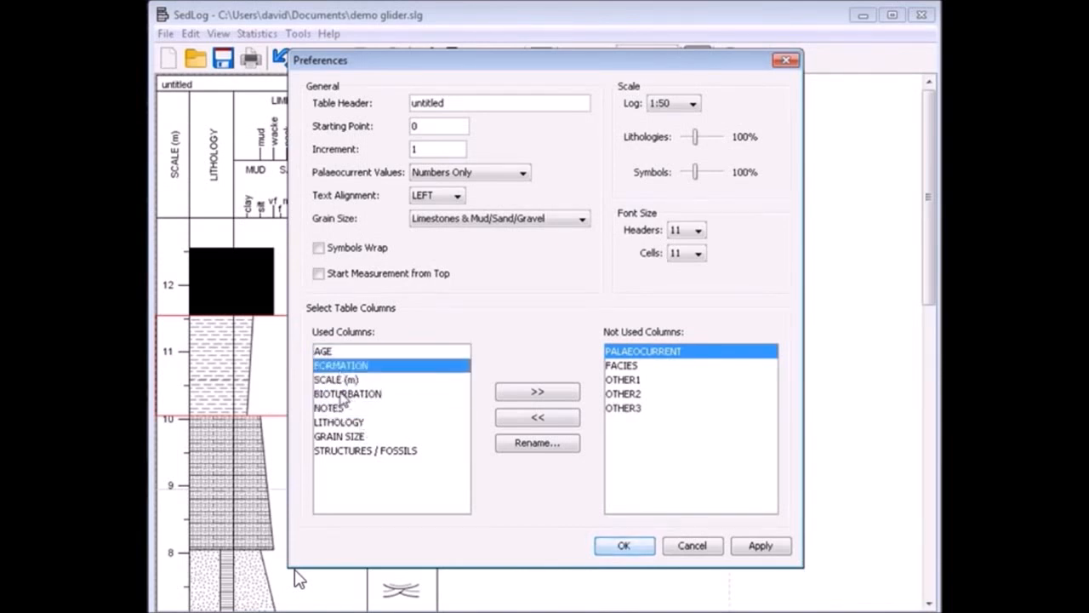
# - Move Bioturbation and Notes to the end of the used columns, with Bioturbation after Structures / Fossils and Notes last
pyautogui.click(343, 395)
pyautogui.click(342, 436)
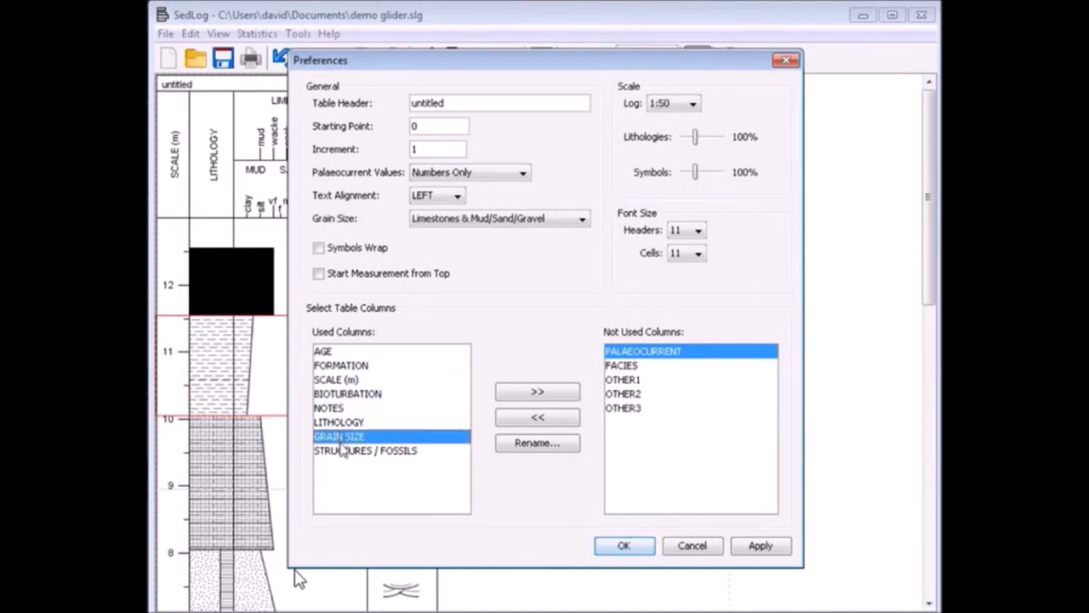
pyautogui.click(342, 451)
pyautogui.moveTo(341, 455); pyautogui.dragTo(344, 435)
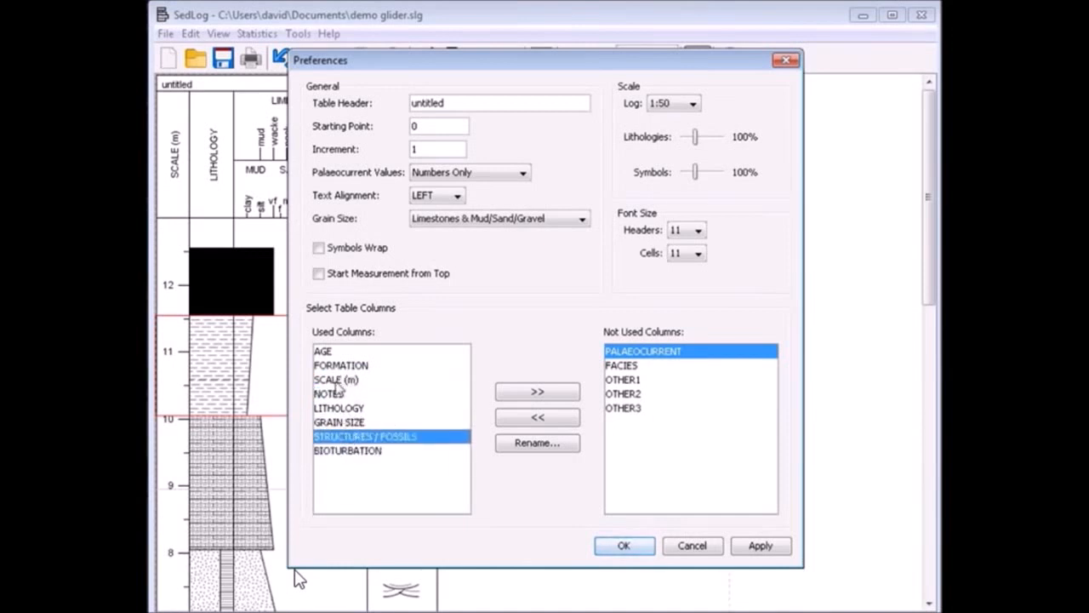
pyautogui.click(342, 394)
pyautogui.click(336, 451)
pyautogui.moveTo(336, 458); pyautogui.dragTo(339, 436)
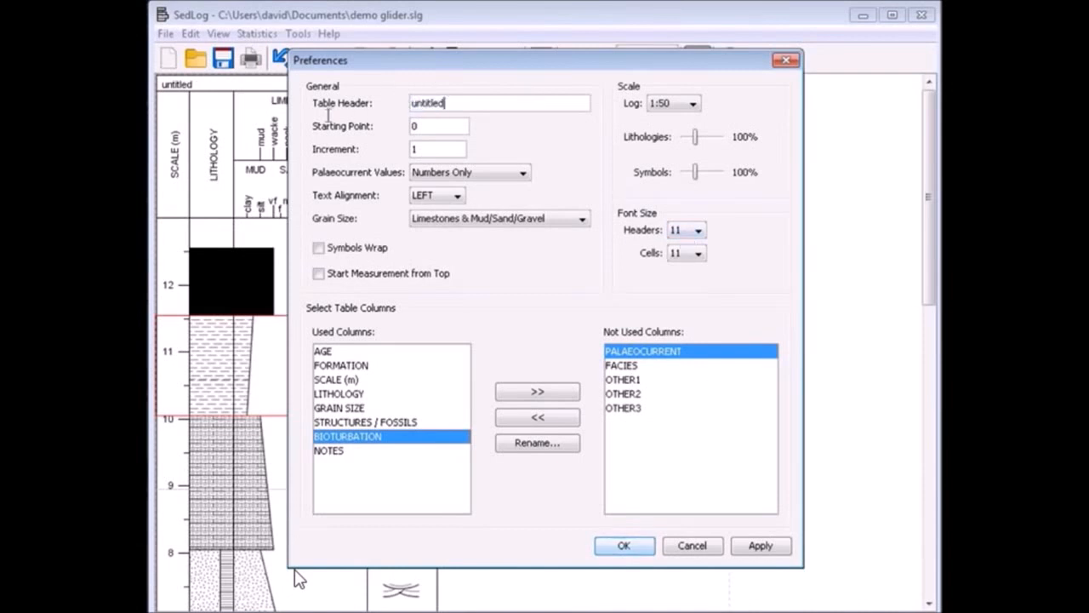
# - Set the table header to "Brighton Coal Measures", keep the grain size as Limestones & Mud/Sand/Gravel, and apply the preferences
pyautogui.moveTo(479, 103); pyautogui.dragTo(416, 97)
pyautogui.write('Grighton Coal Measures')
pyautogui.click(444, 173)
pyautogui.click(444, 173)
pyautogui.click(433, 197)
pyautogui.click(436, 198)
pyautogui.click(441, 219)
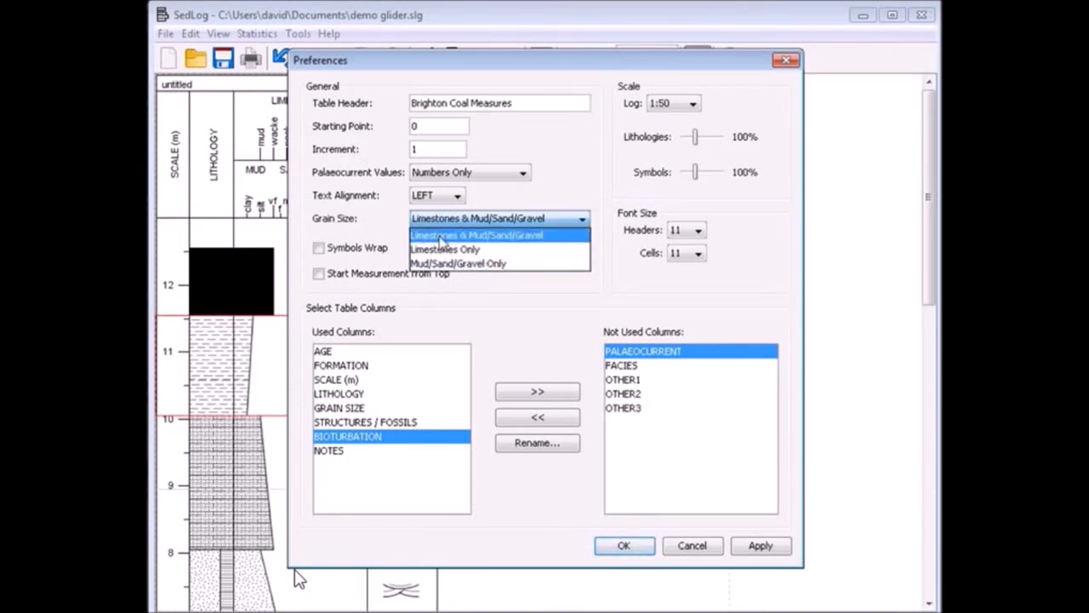
pyautogui.click(439, 236)
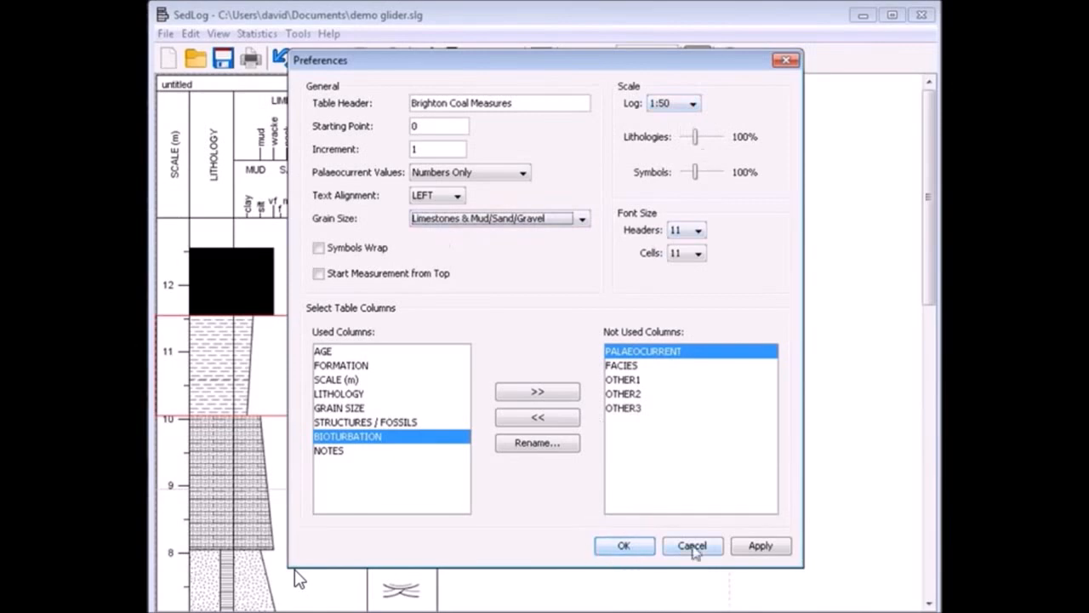
pyautogui.click(749, 550)
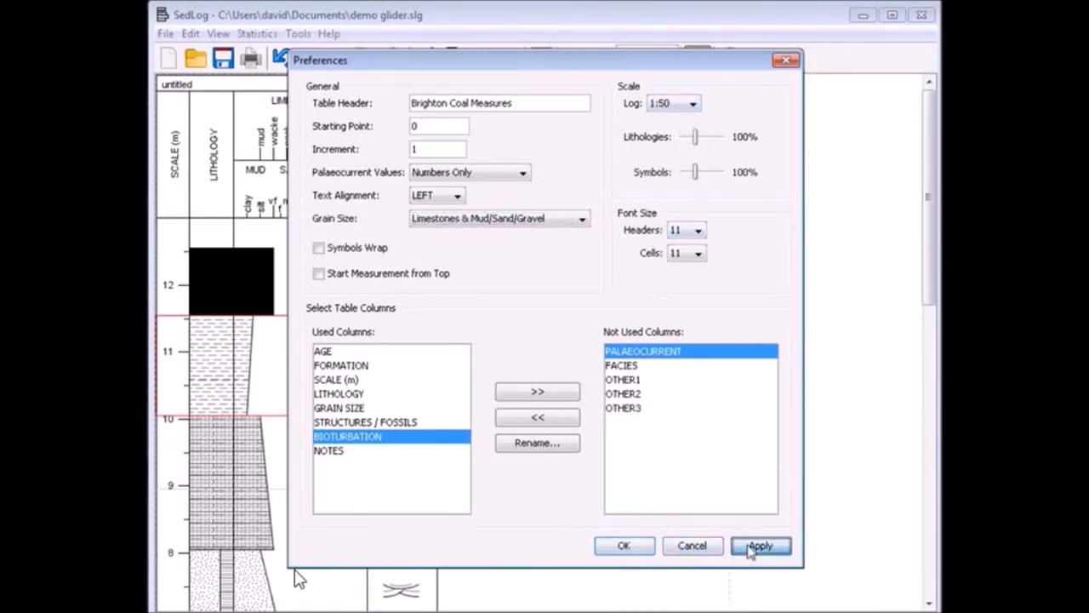
pyautogui.click(626, 554)
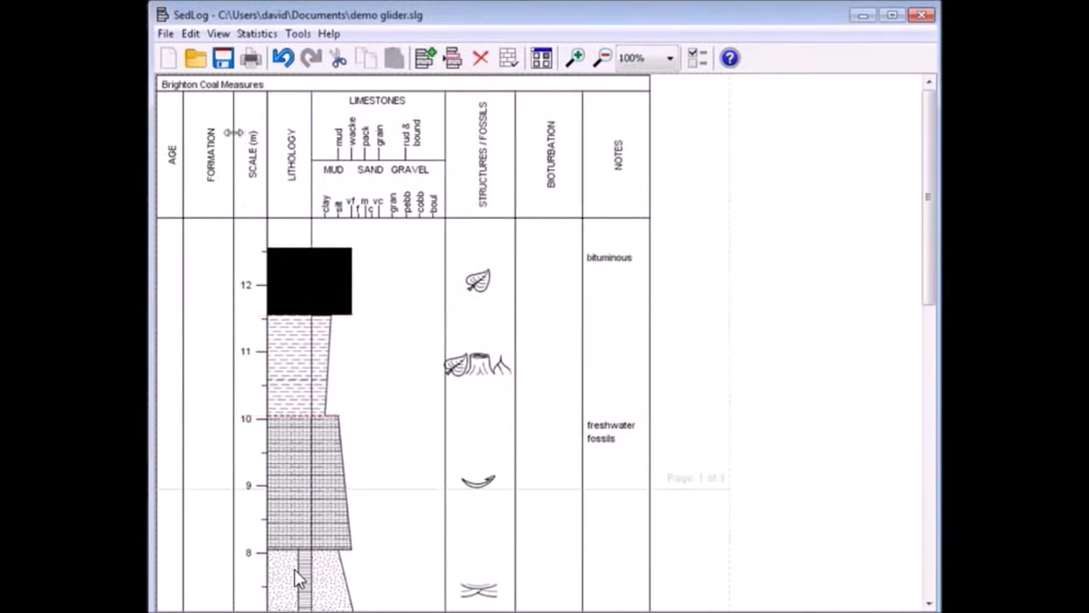
# - Adjust the widths of the Age and Formation columns so they are narrow but still fit their headings
pyautogui.moveTo(234, 138); pyautogui.dragTo(198, 144)
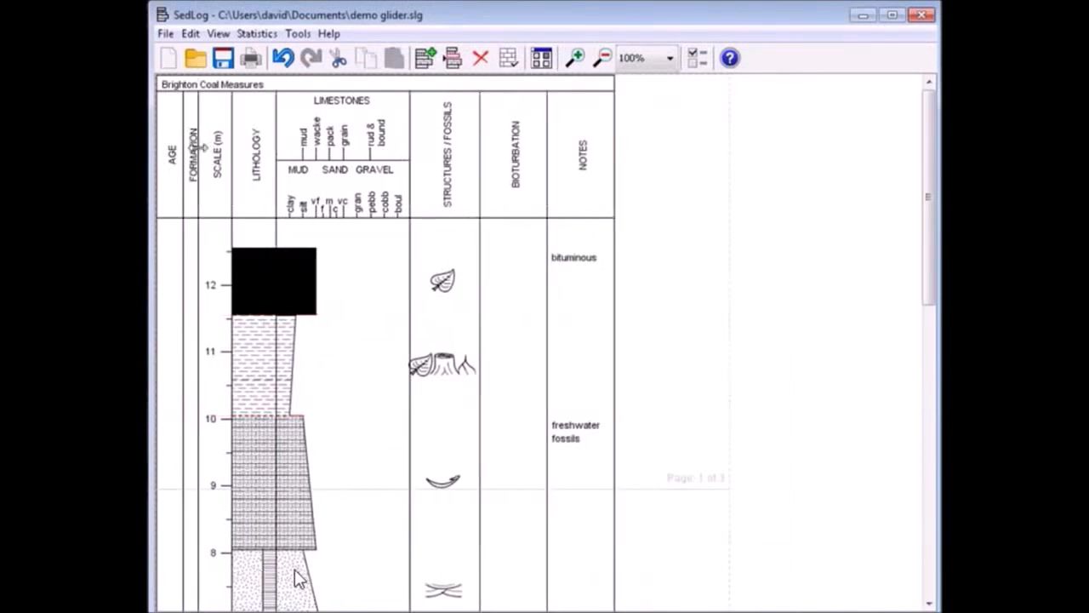
pyautogui.moveTo(927, 131)
pyautogui.mouseDown()
pyautogui.moveTo(919, 301)
pyautogui.moveTo(910, 141)
pyautogui.mouseUp()
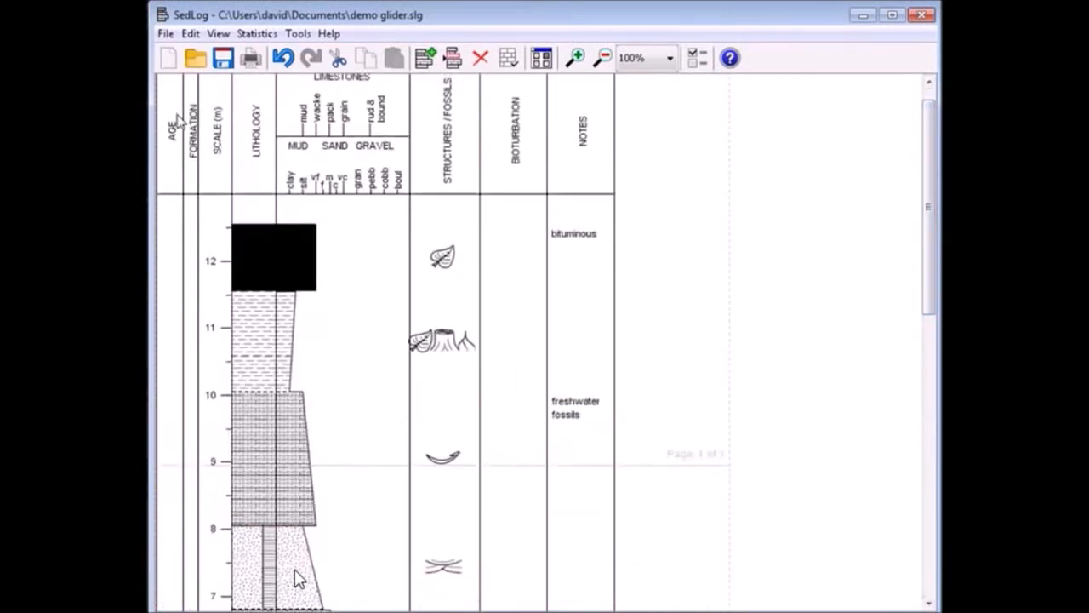
pyautogui.moveTo(173, 115); pyautogui.dragTo(165, 116)
pyautogui.moveTo(923, 132); pyautogui.dragTo(906, 111)
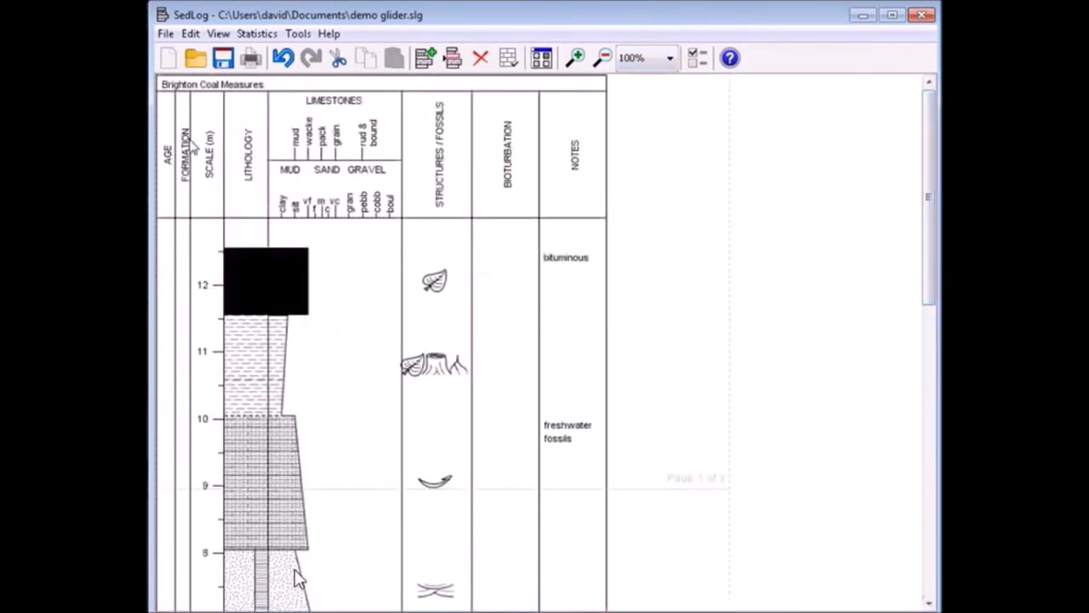
pyautogui.moveTo(199, 141); pyautogui.dragTo(213, 142)
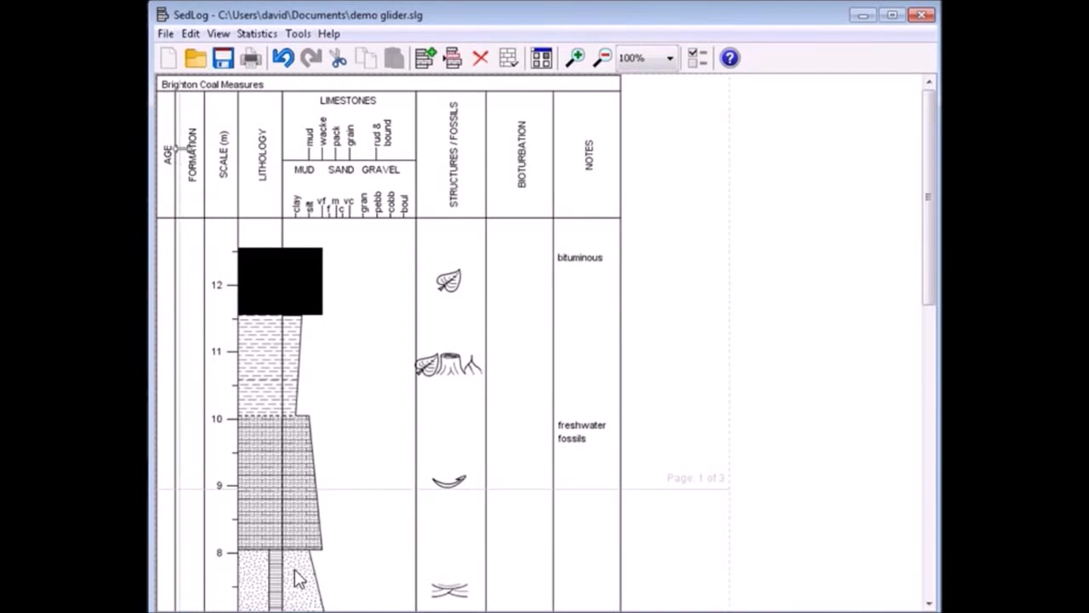
pyautogui.moveTo(175, 154); pyautogui.dragTo(183, 154)
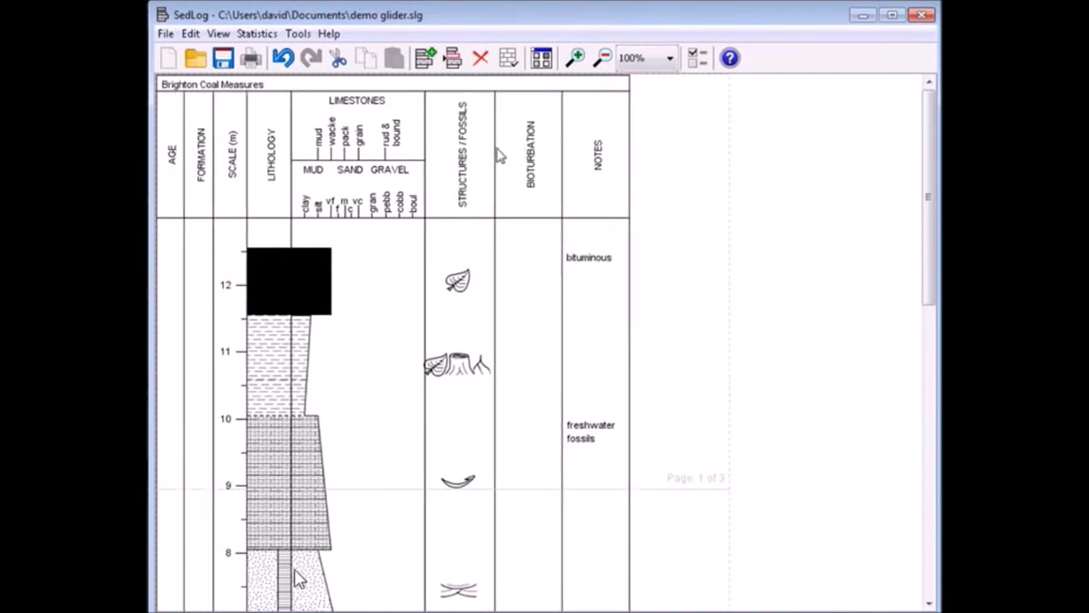
# - Widen the Structures / Fossils column so the symbols in the bed at 11 m are spaced apart, and save the log
pyautogui.moveTo(495, 148); pyautogui.dragTo(528, 148)
pyautogui.moveTo(936, 267); pyautogui.dragTo(918, 208)
pyautogui.click(168, 37)
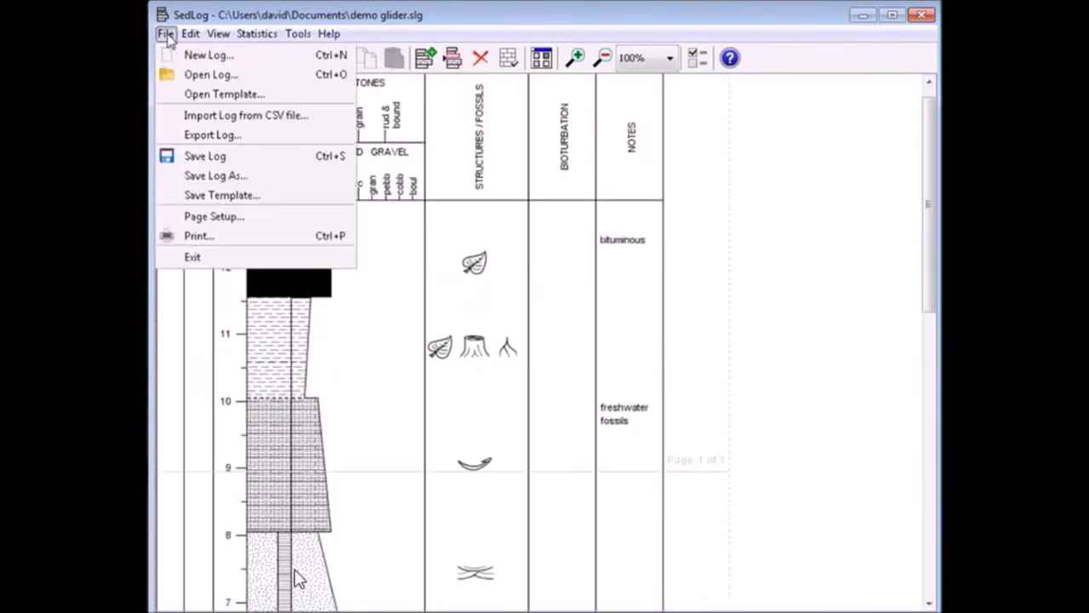
pyautogui.click(221, 158)
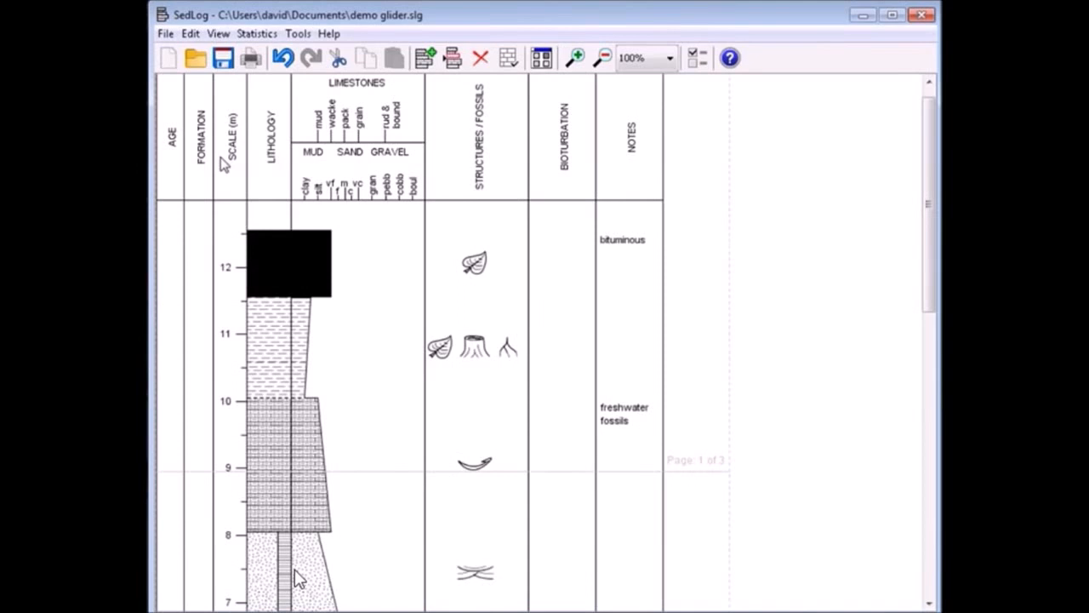
pyautogui.click(166, 34)
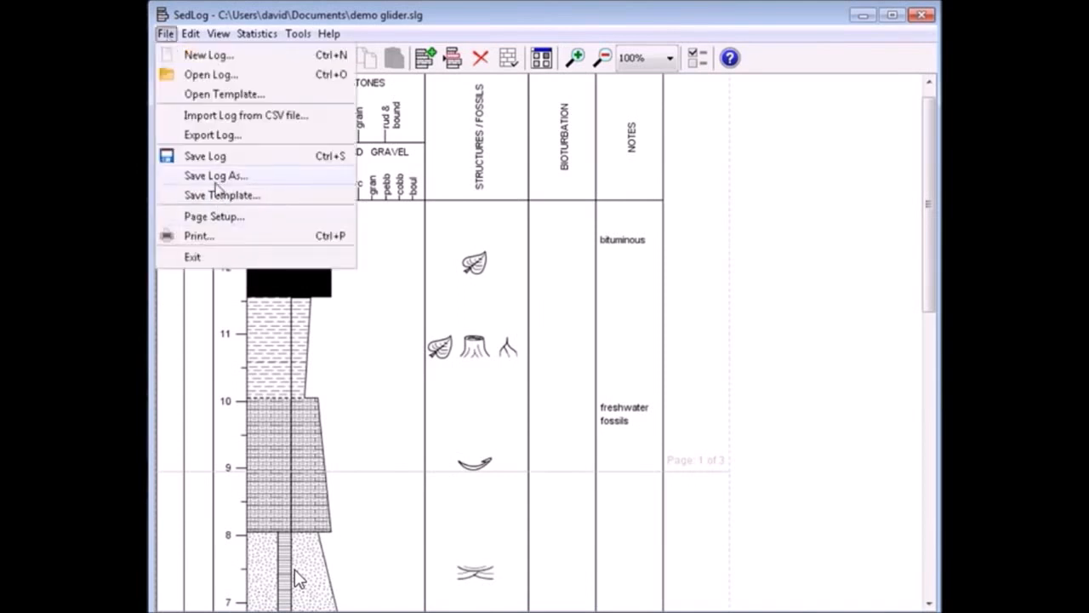
pyautogui.click(215, 177)
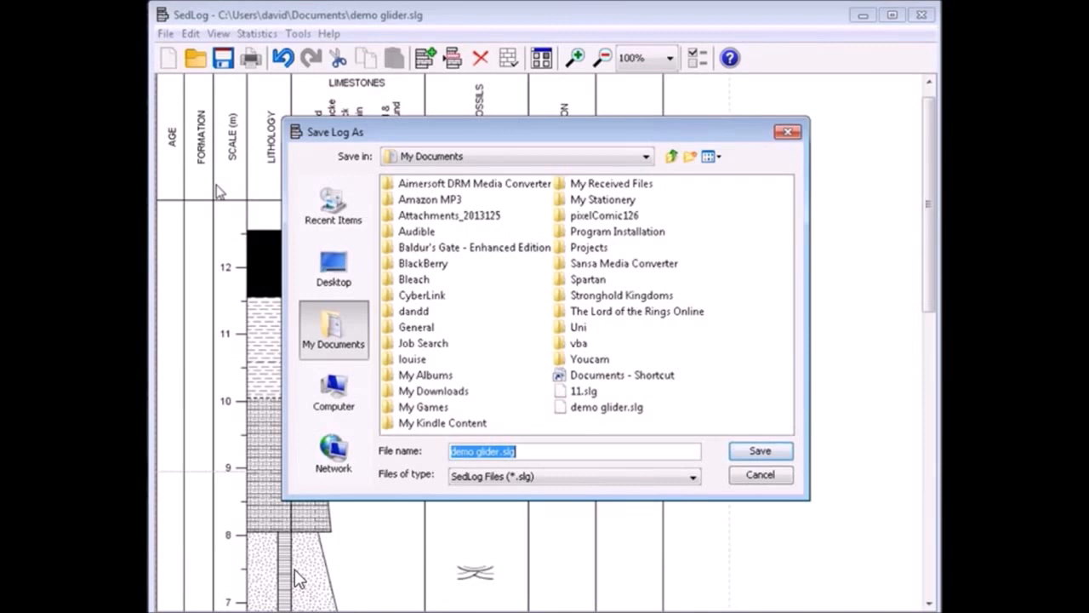
pyautogui.click(760, 475)
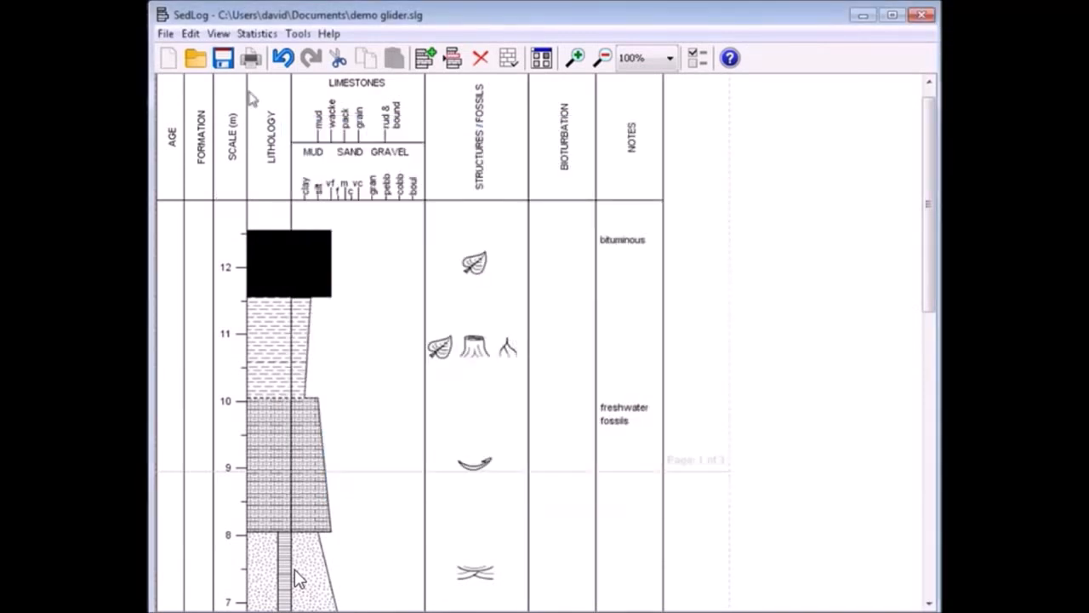
# - Export the log to My Documents as a JPEG named "demo glider"
pyautogui.click(166, 35)
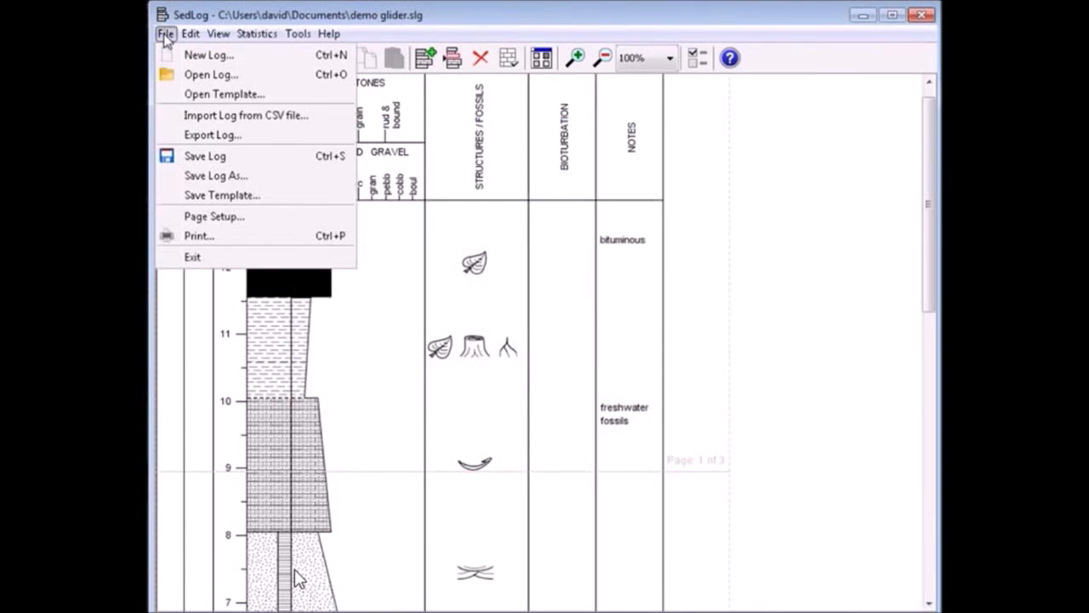
pyautogui.click(220, 137)
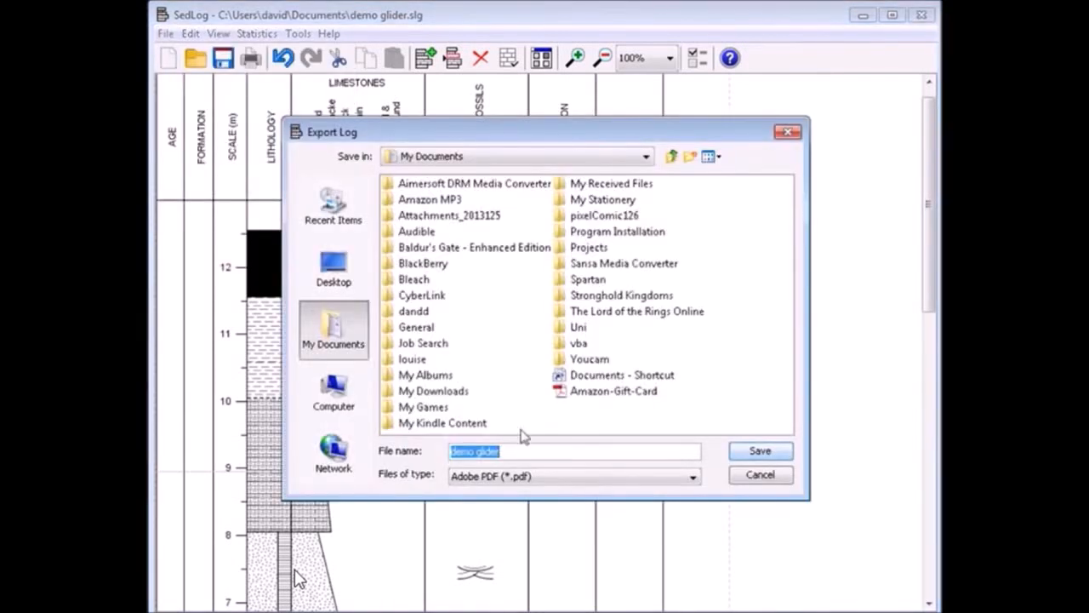
pyautogui.click(593, 481)
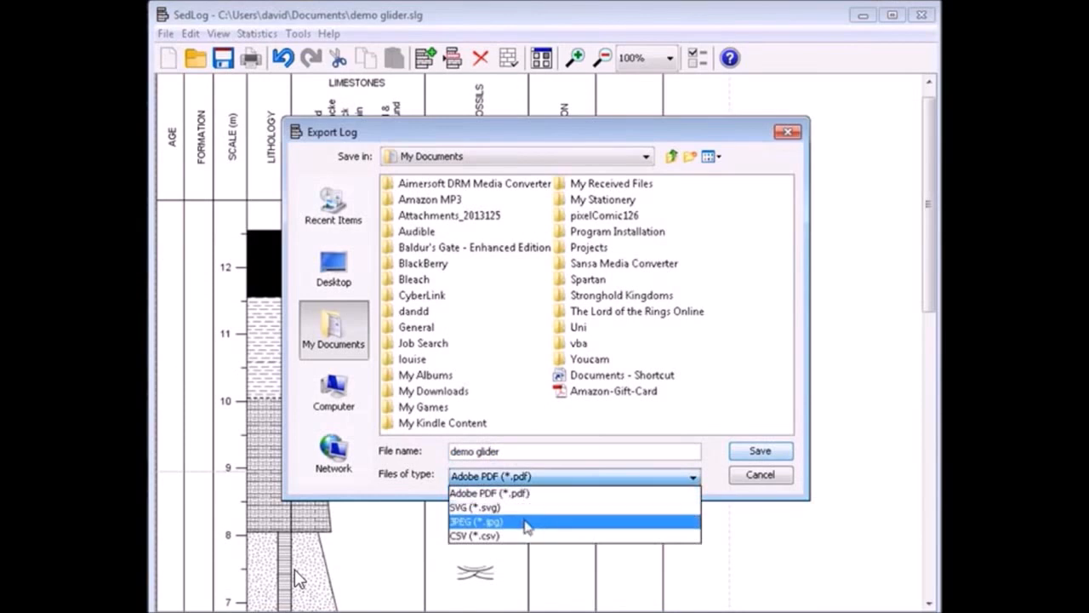
pyautogui.click(510, 521)
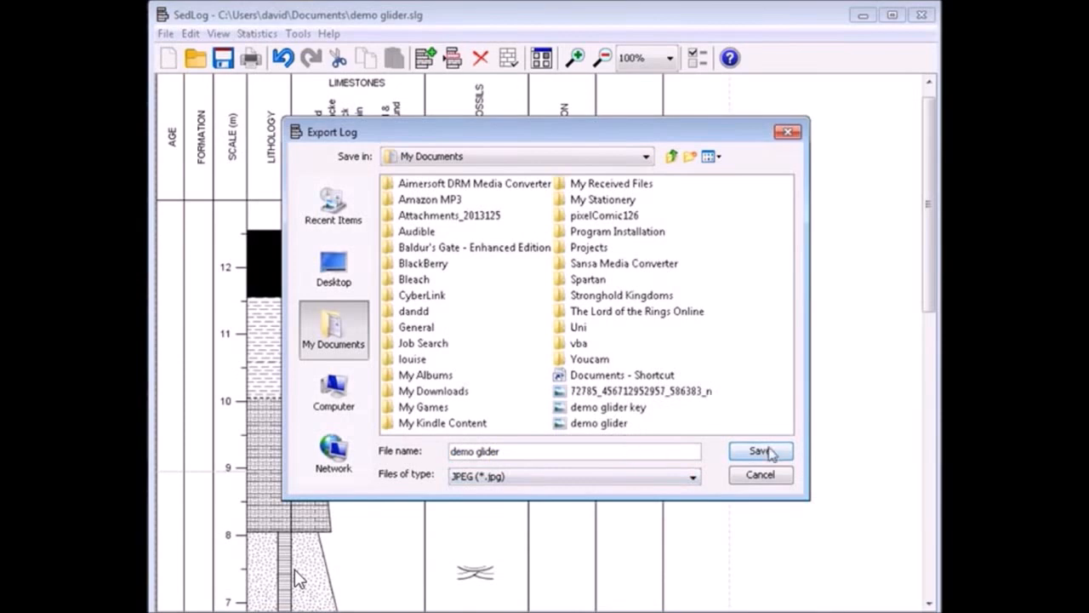
pyautogui.click(770, 452)
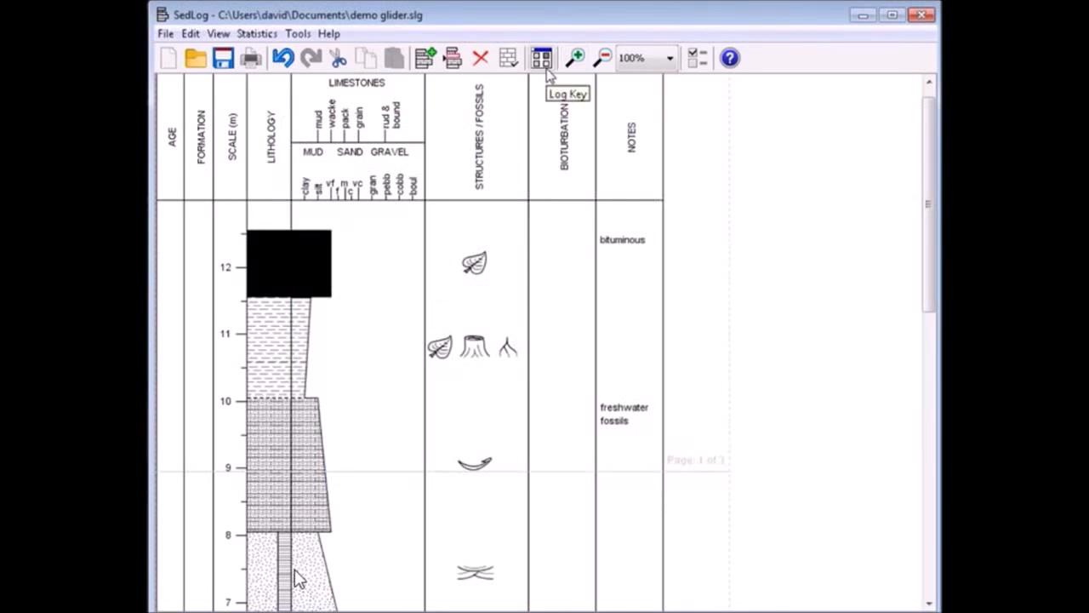
# - Look through the whole log down to its base and review the log key's lithologies, symbols and base boundaries
pyautogui.moveTo(931, 170); pyautogui.dragTo(931, 383)
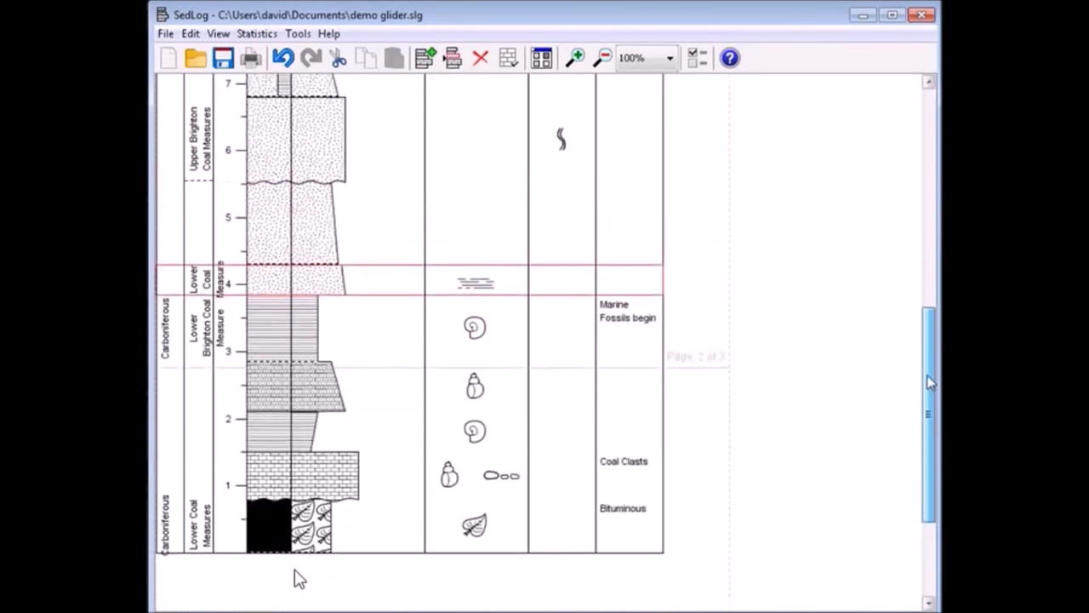
pyautogui.moveTo(931, 383); pyautogui.dragTo(889, 136)
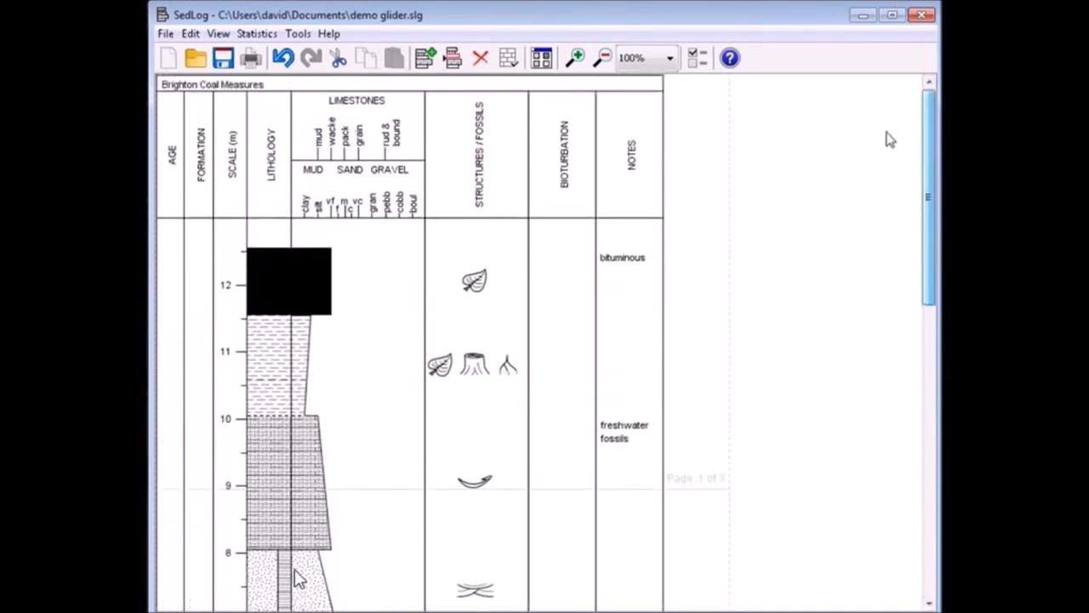
pyautogui.click(549, 62)
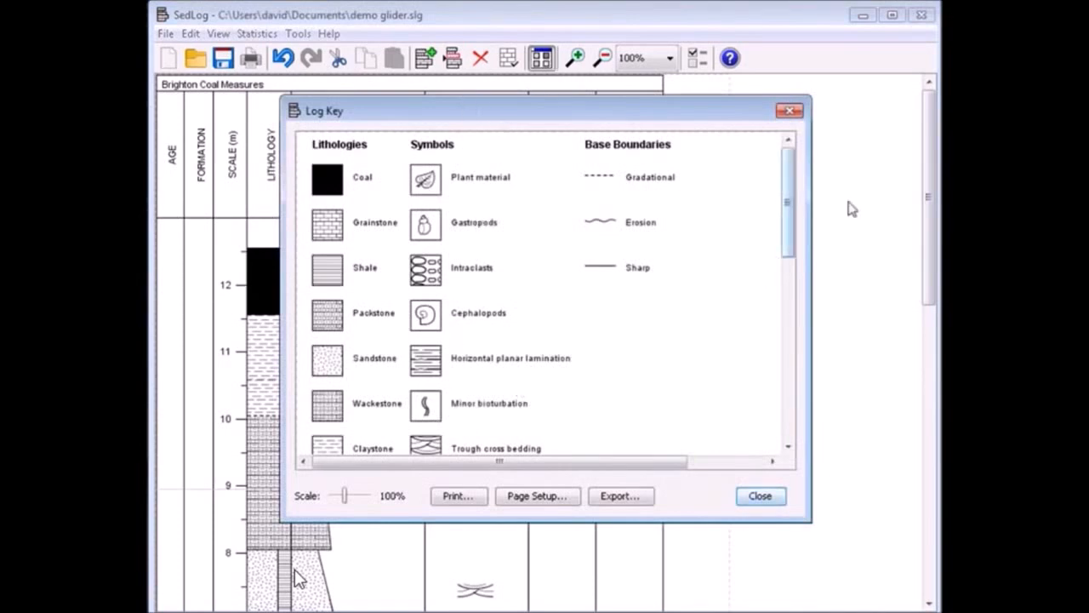
pyautogui.moveTo(791, 192); pyautogui.dragTo(771, 180)
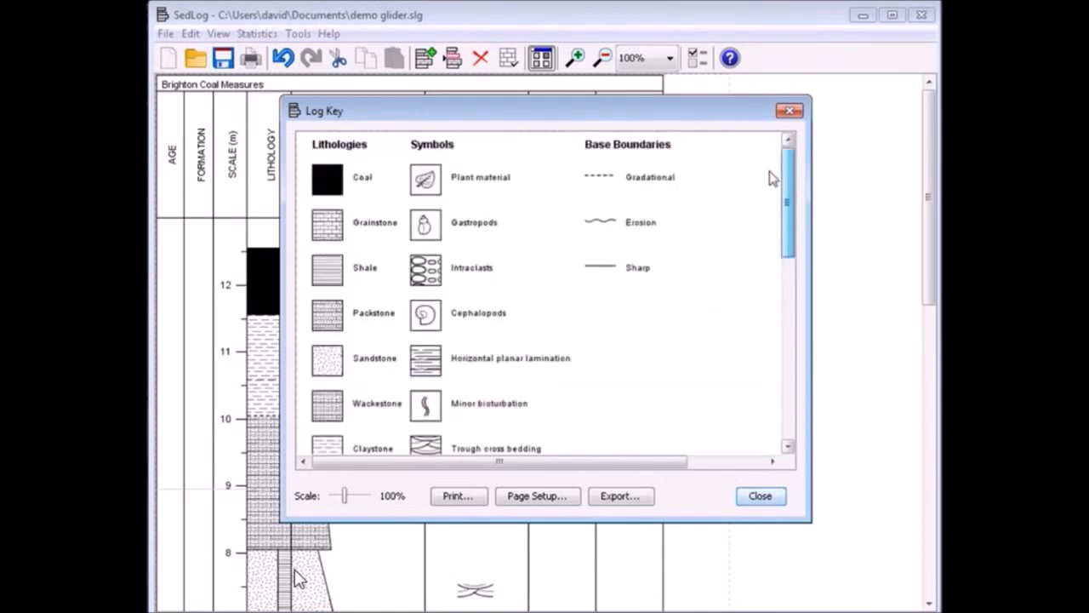
pyautogui.moveTo(773, 177)
pyautogui.mouseDown()
pyautogui.moveTo(797, 304)
pyautogui.moveTo(763, 163)
pyautogui.moveTo(786, 255)
pyautogui.moveTo(773, 159)
pyautogui.moveTo(788, 171)
pyautogui.mouseUp()
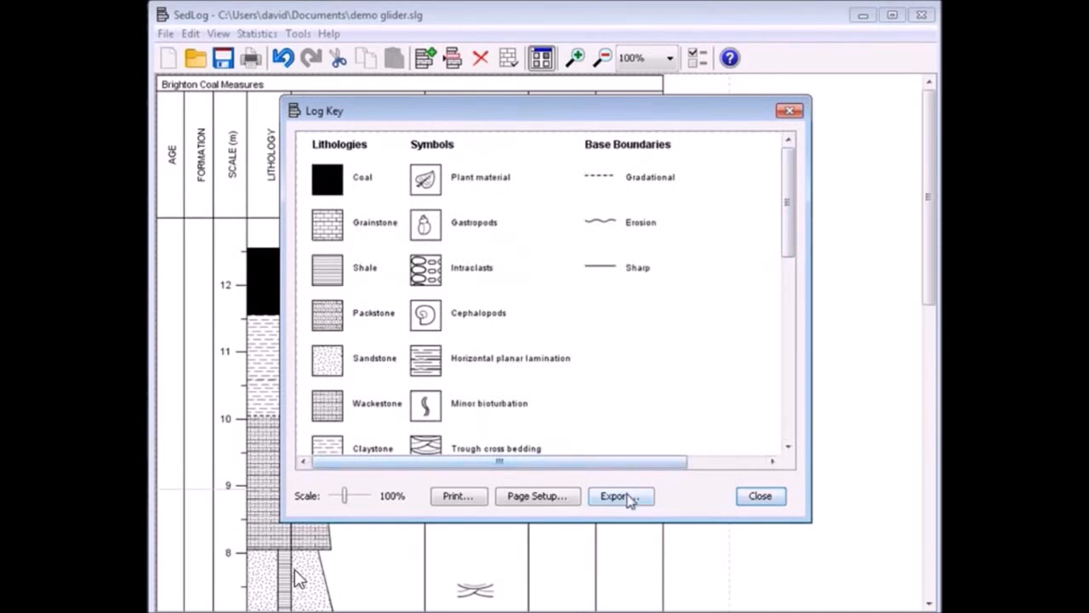
# - Export the log key as a JPEG over the existing "demo glider key" file, and view the log and key images in the spreadsheet
pyautogui.click(620, 496)
pyautogui.click(614, 480)
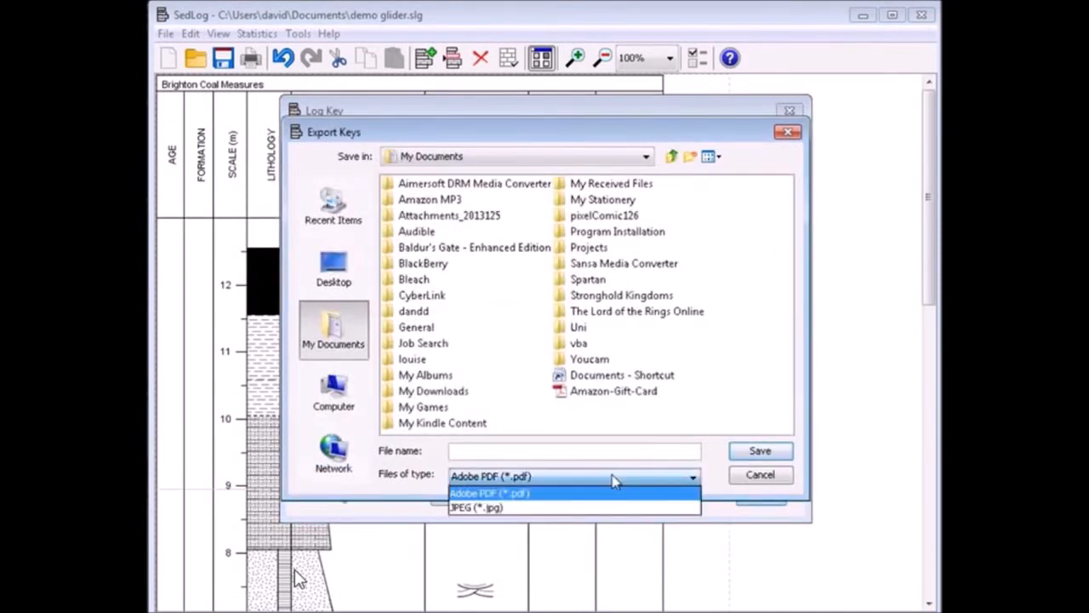
pyautogui.click(548, 509)
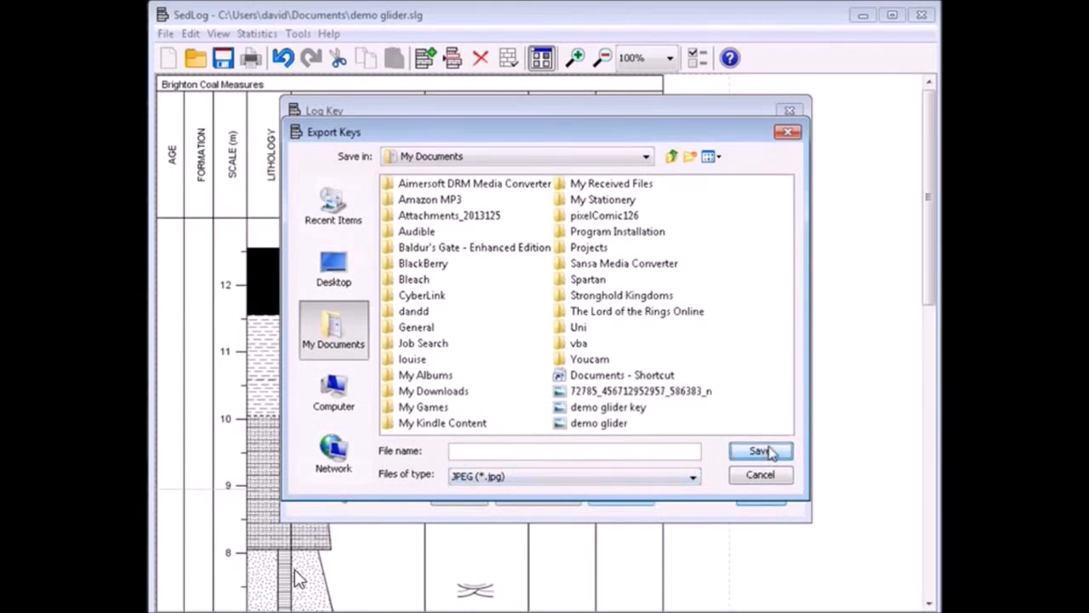
pyautogui.click(636, 452)
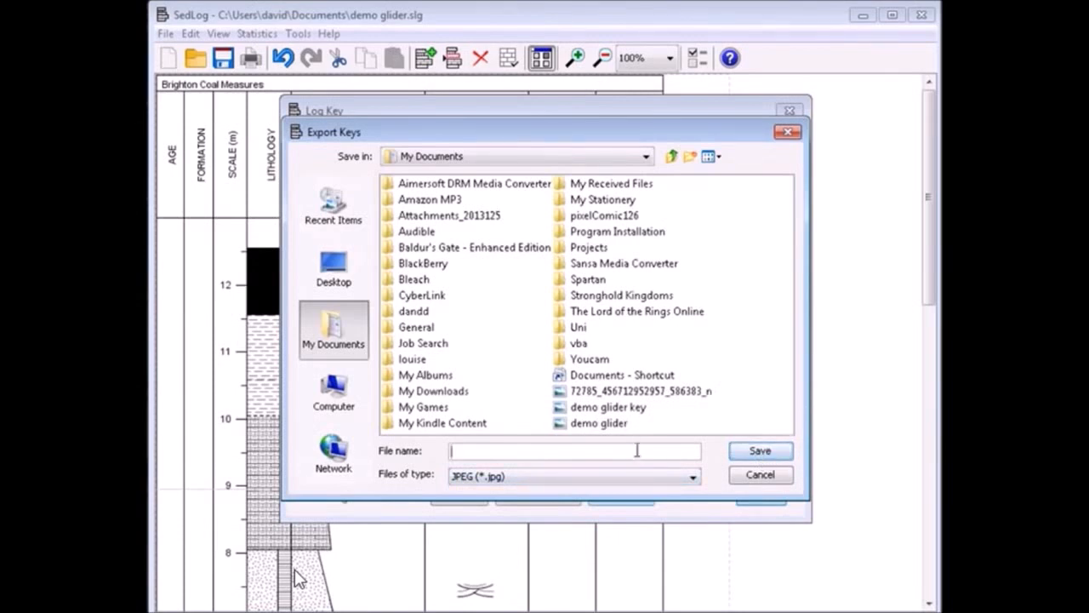
pyautogui.click(607, 406)
pyautogui.click(770, 456)
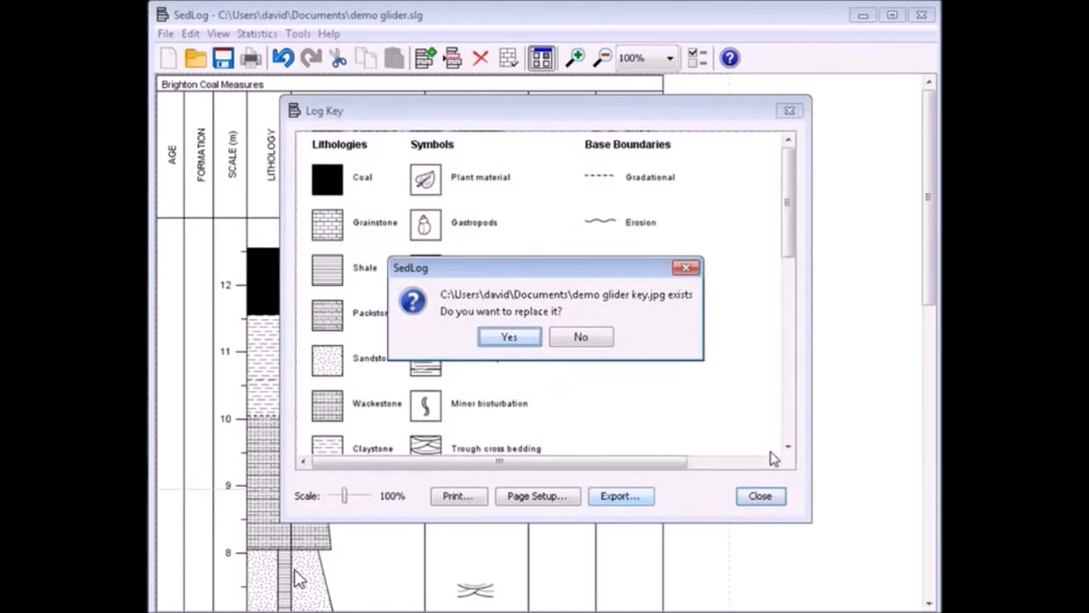
pyautogui.click(510, 339)
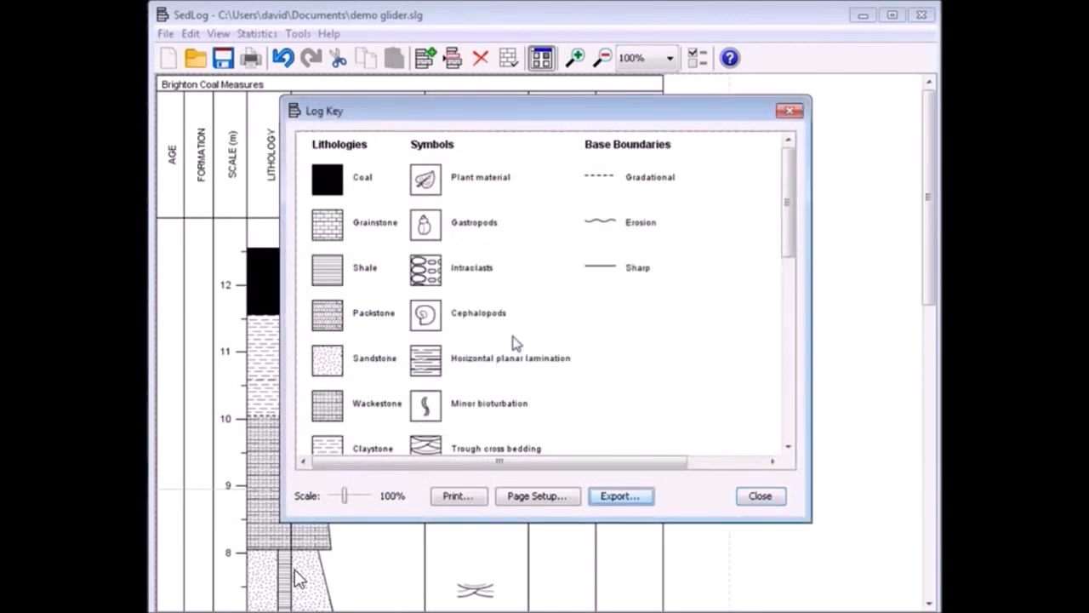
pyautogui.click(757, 498)
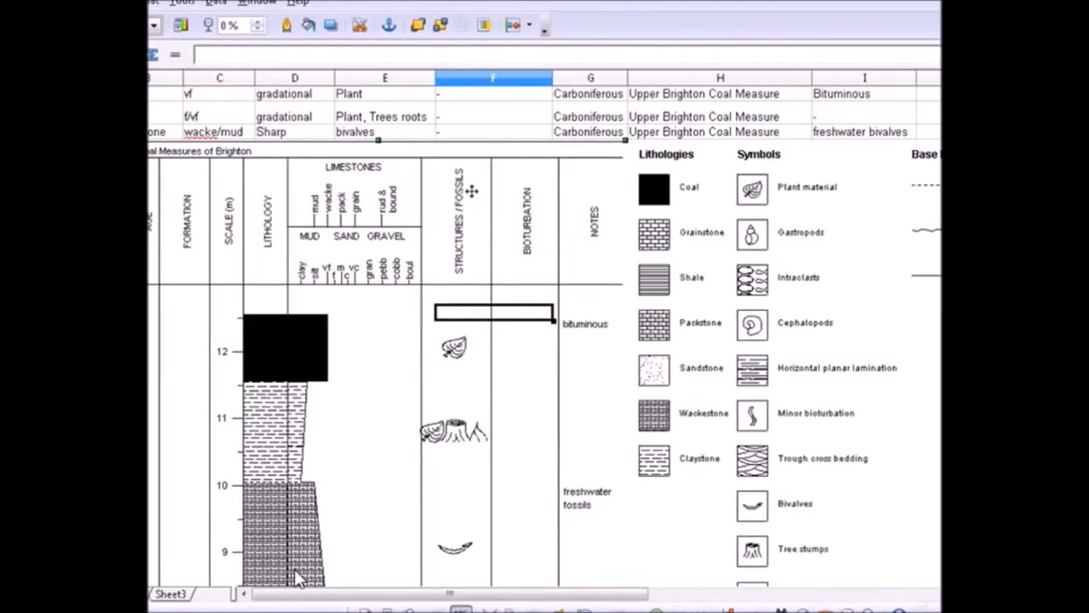
pyautogui.scroll(-10, 298, 579)
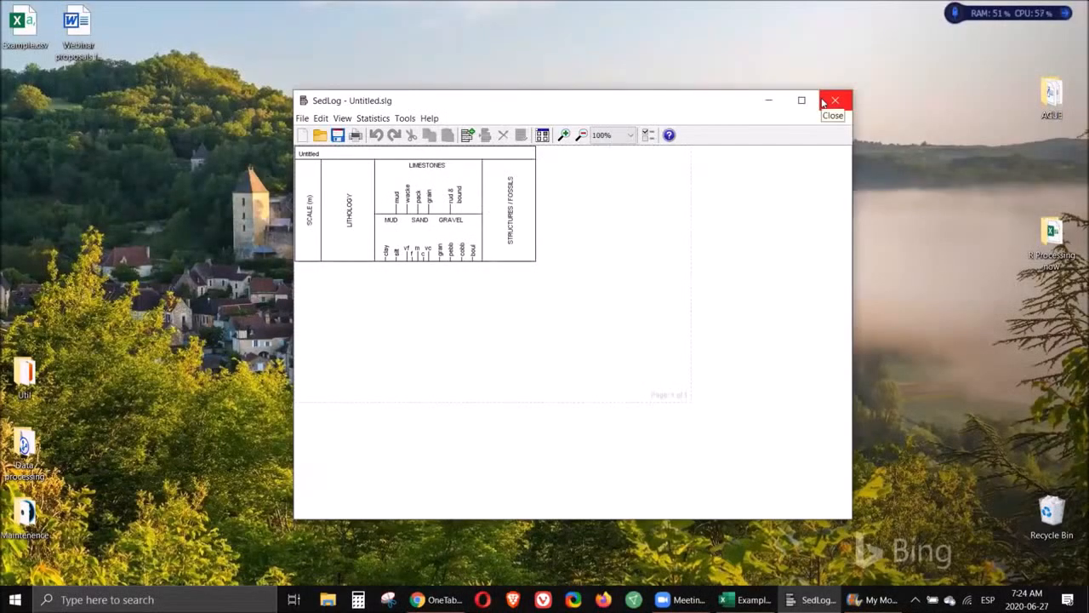
# - Start a new bed in the untitled log, 50 cm thick, with Lithology 1 set to Limestone from the Basic group
pyautogui.click(466, 136)
pyautogui.doubleClick(371, 164)
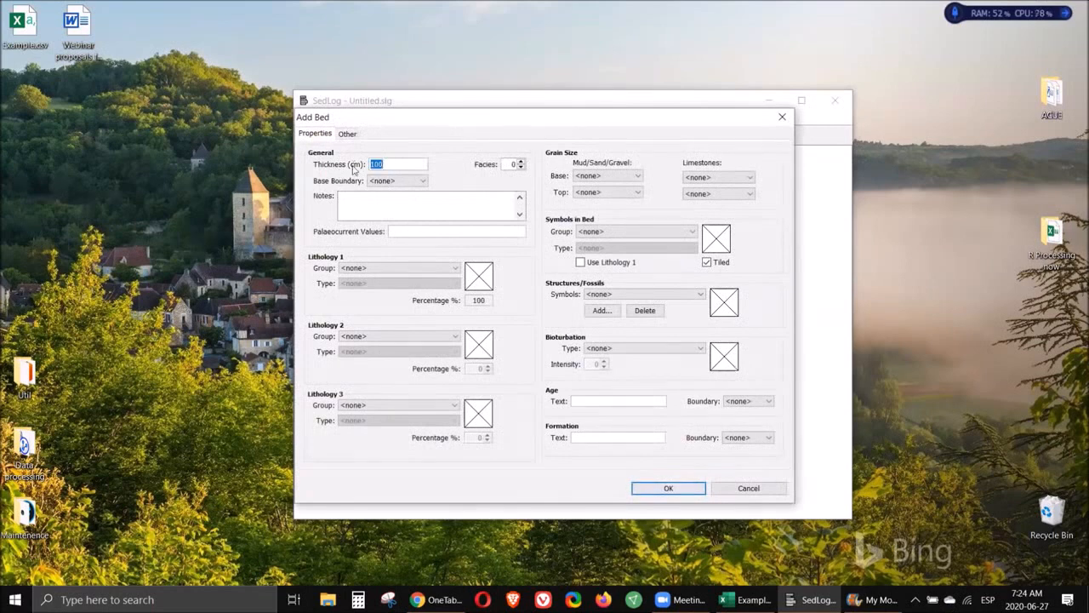
pyautogui.write('50')
pyautogui.click(398, 270)
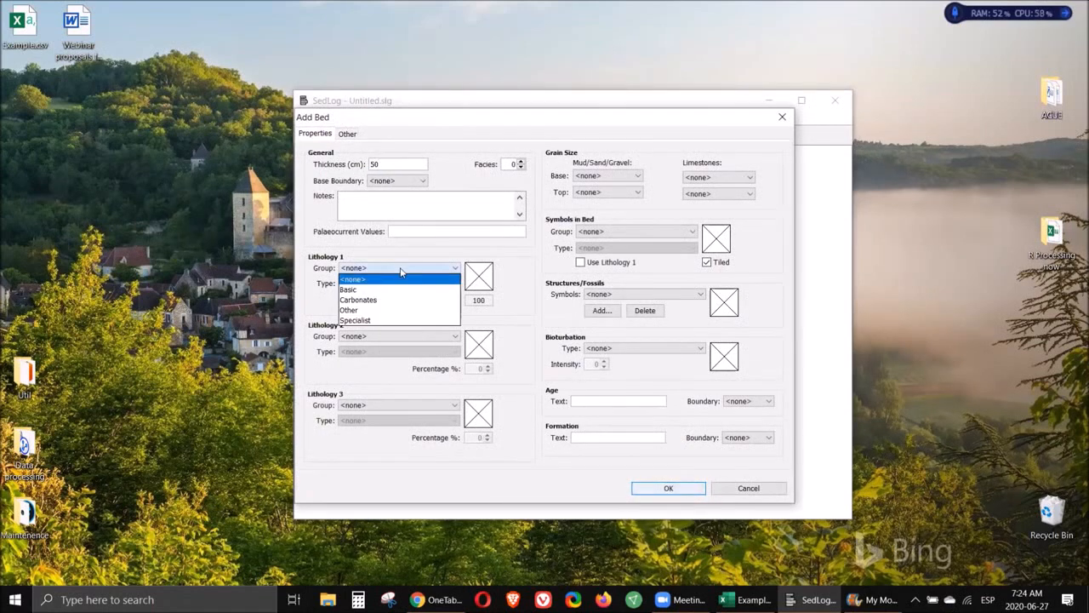
pyautogui.click(372, 292)
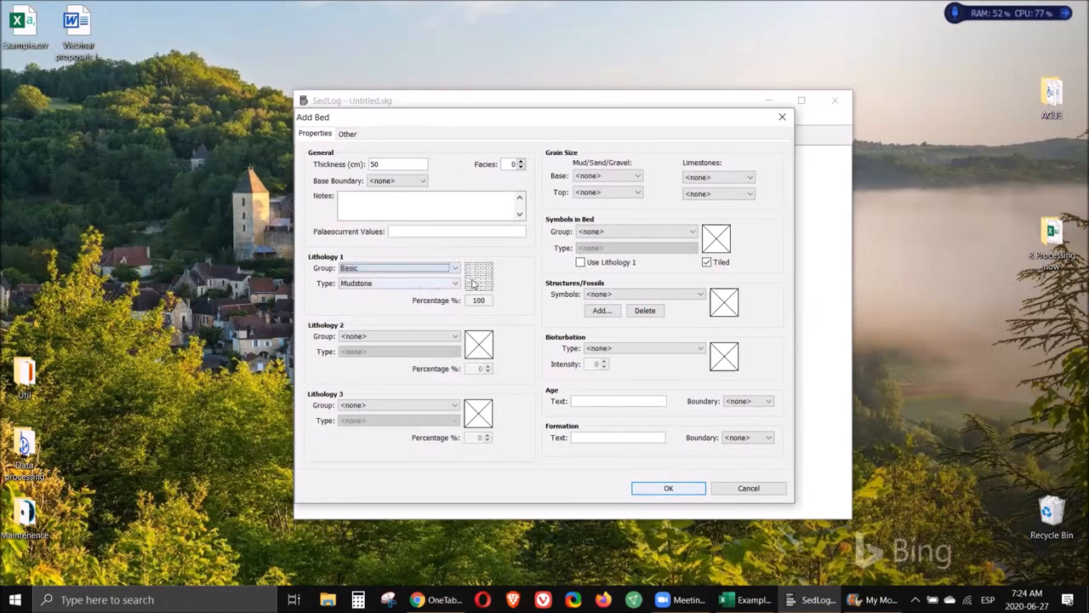
pyautogui.click(455, 283)
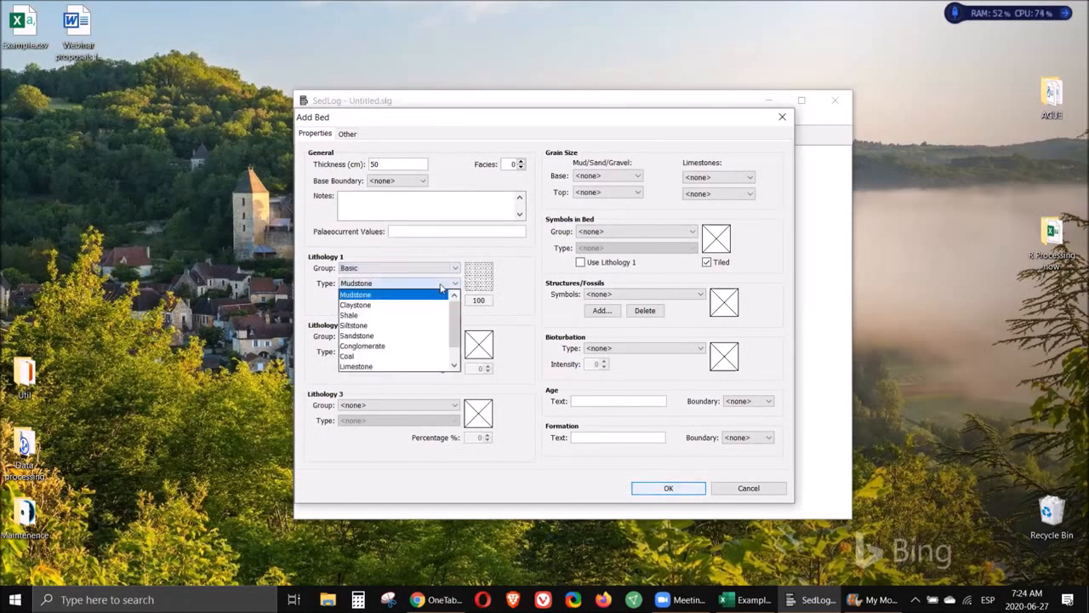
pyautogui.click(389, 366)
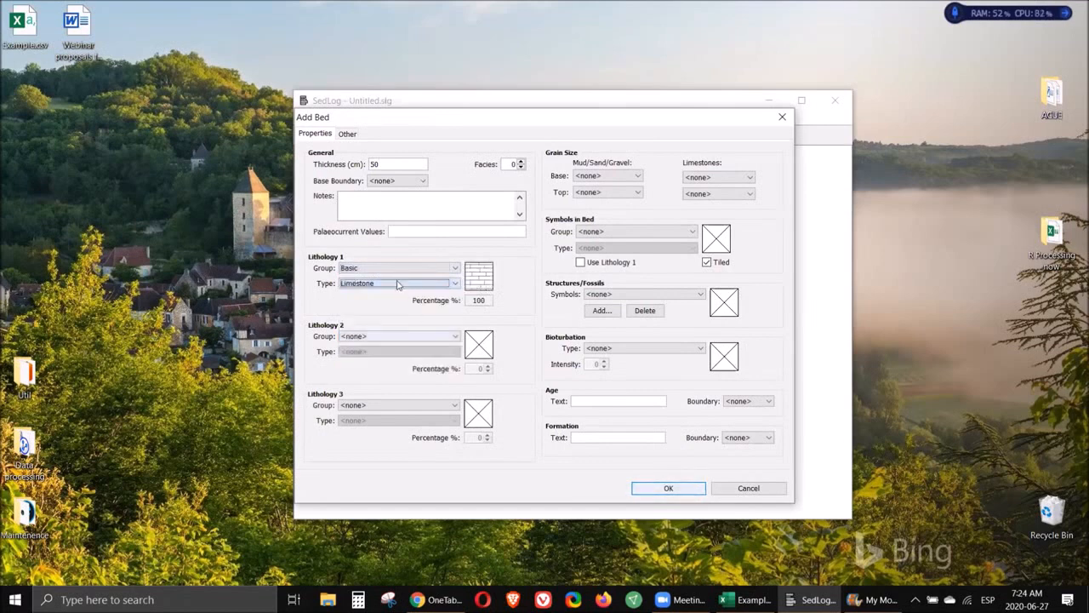
# - Set the bed's limestone grain size to rudstone medium at the base and rudstone fine at the top
pyautogui.click(749, 178)
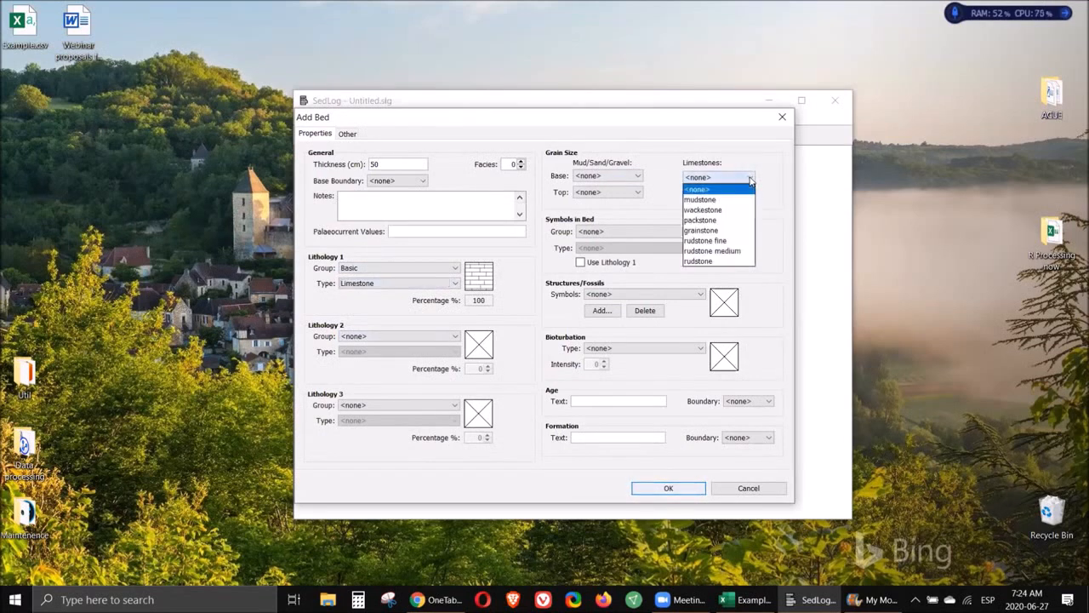
pyautogui.click(737, 251)
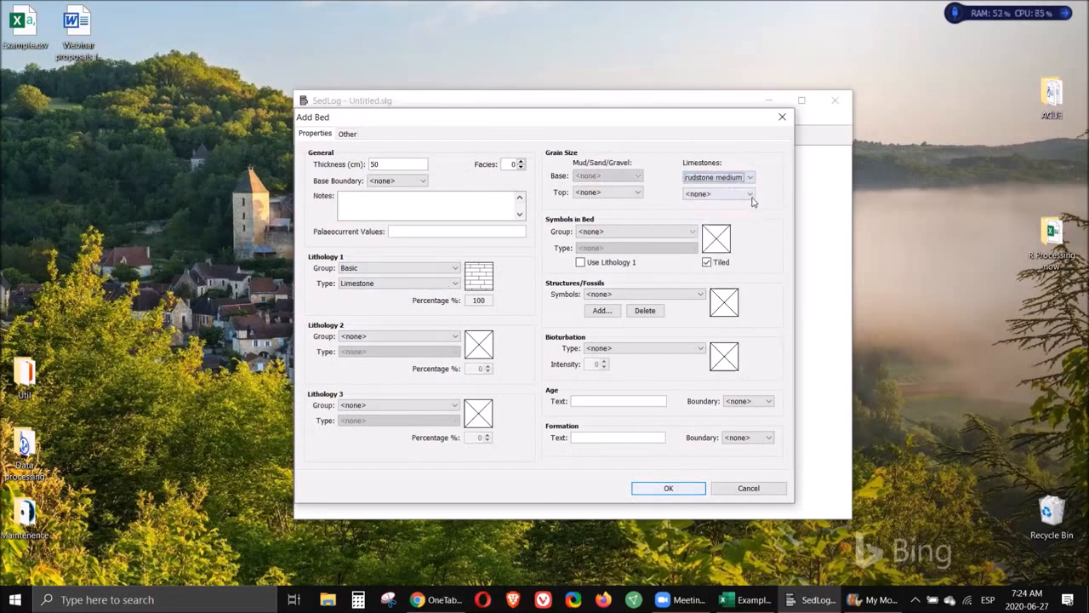
pyautogui.click(750, 194)
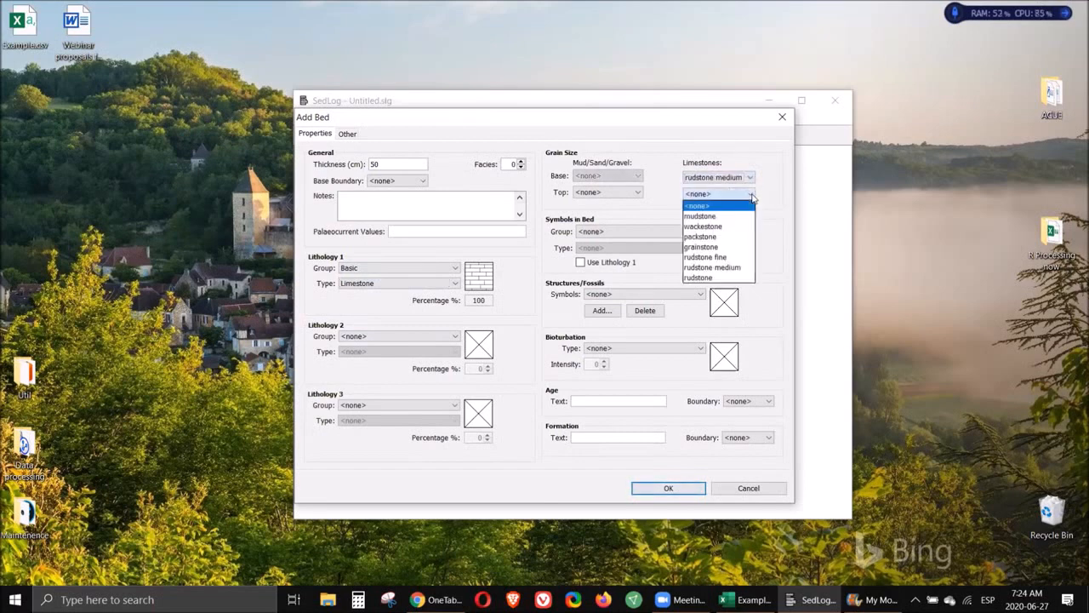
pyautogui.click(729, 259)
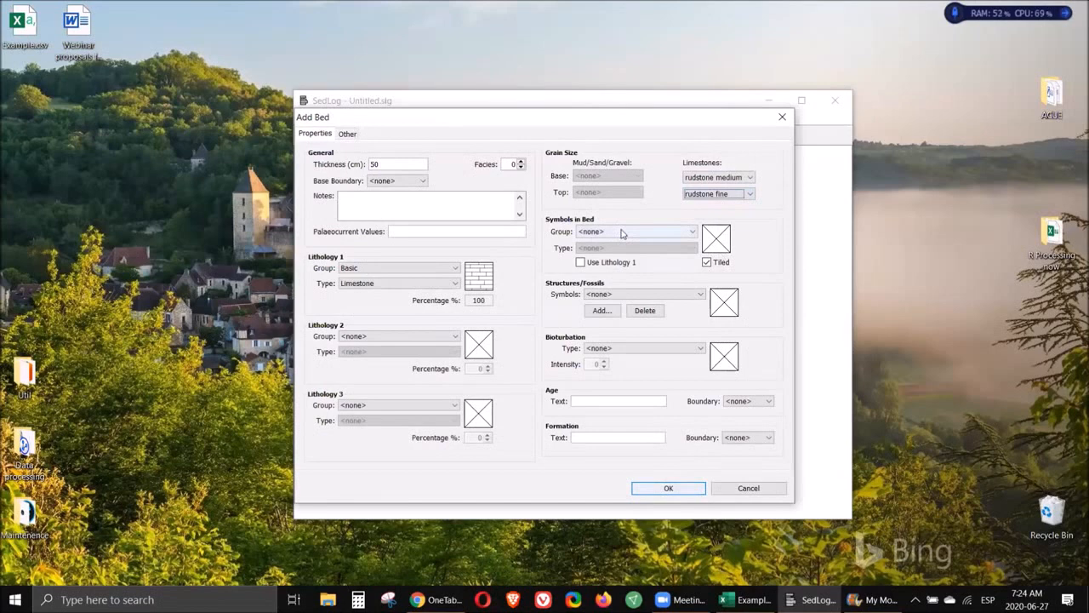
# - Add the Cephalopods symbol from the Fossils group to the bed's structures and fossils
pyautogui.click(699, 294)
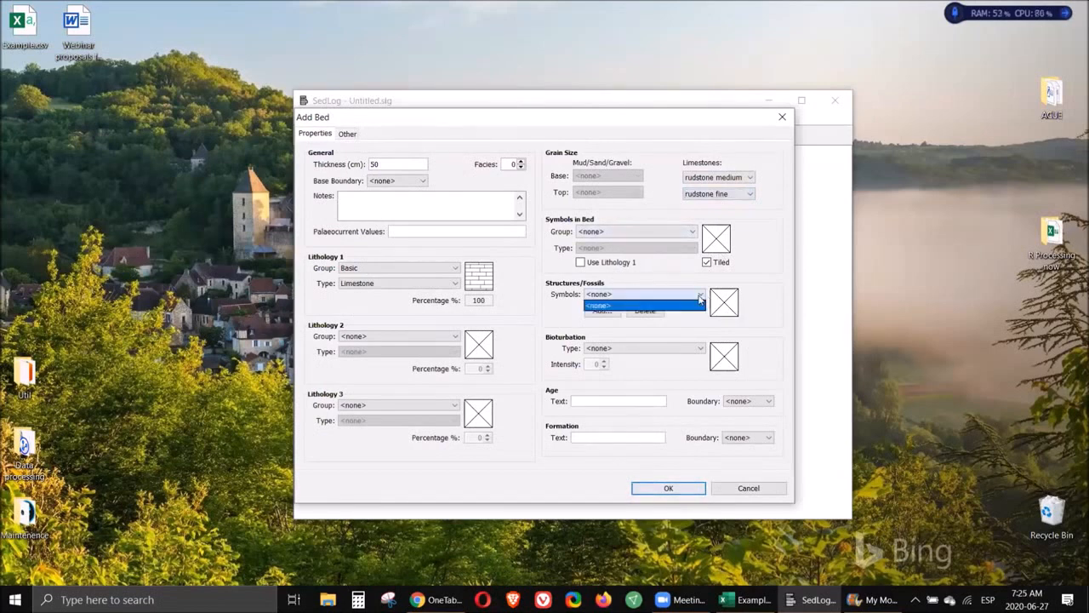
pyautogui.click(600, 311)
pyautogui.click(600, 312)
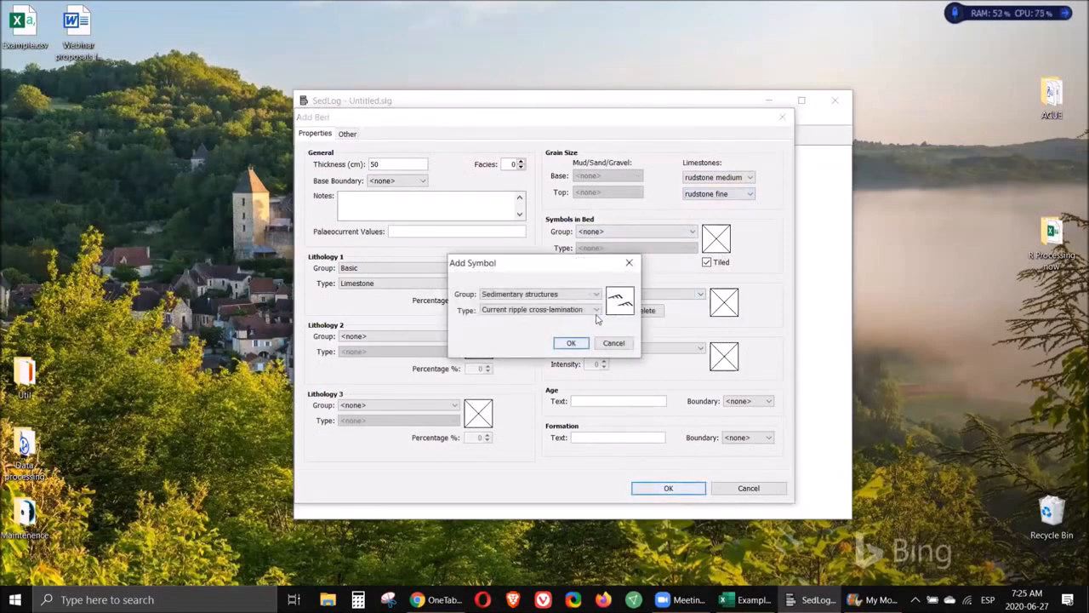
pyautogui.click(595, 294)
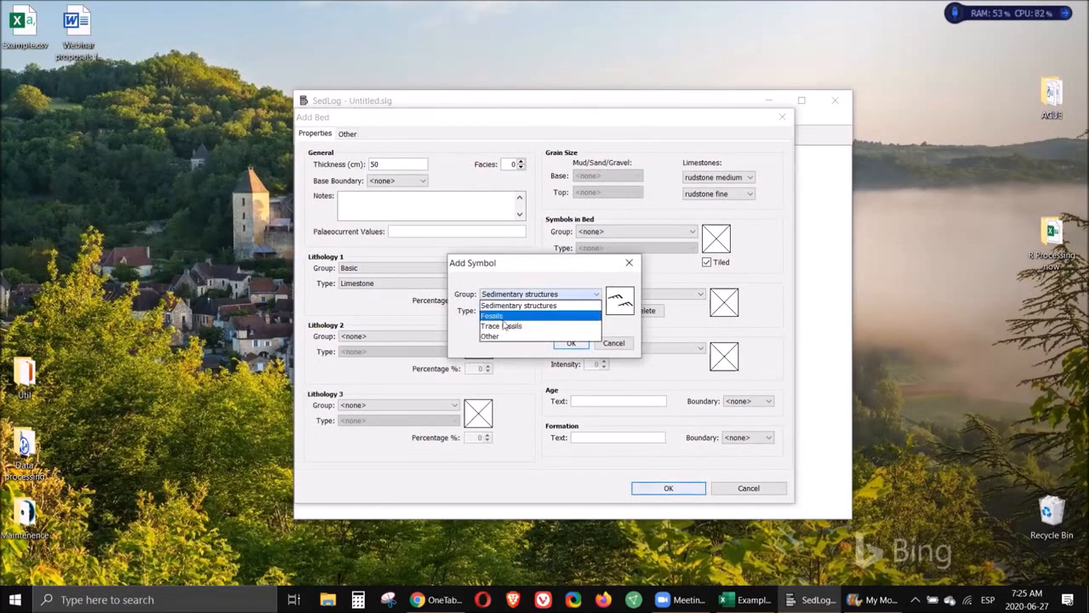
pyautogui.click(507, 315)
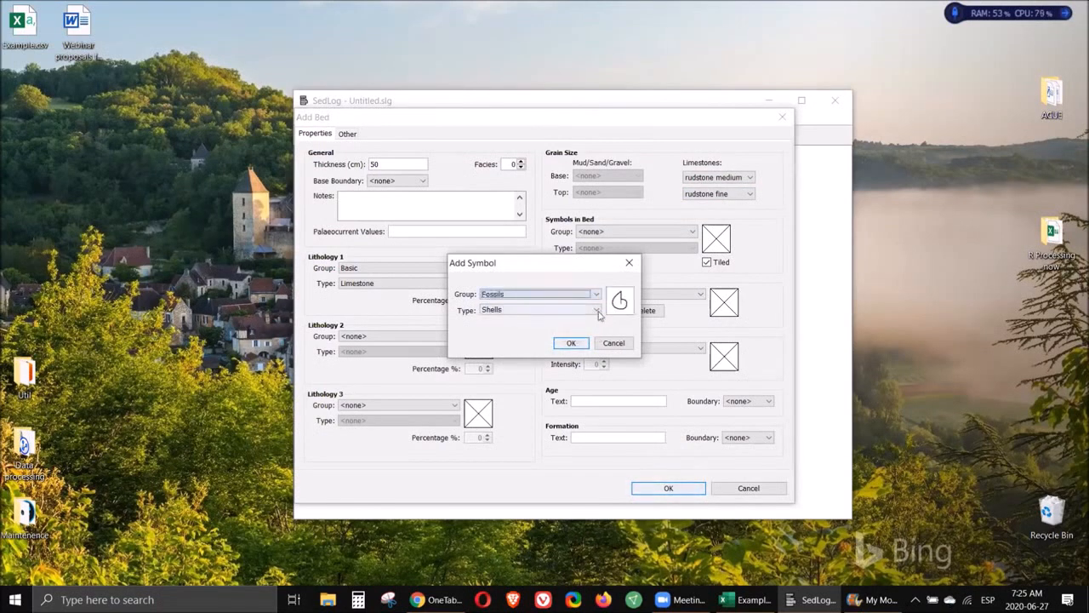
pyautogui.click(598, 312)
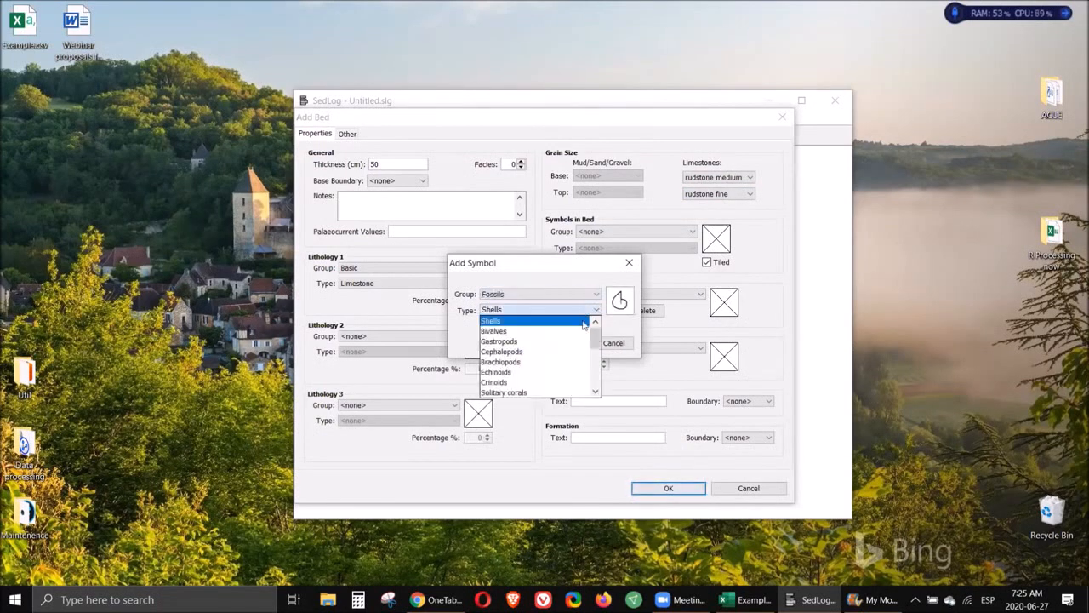
pyautogui.click(504, 357)
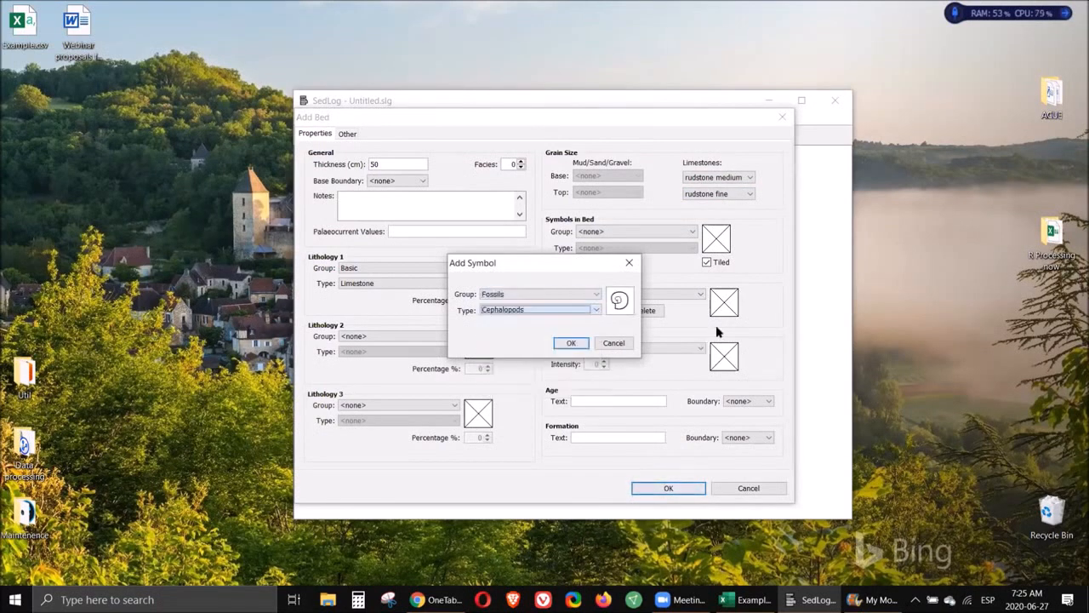
pyautogui.click(568, 343)
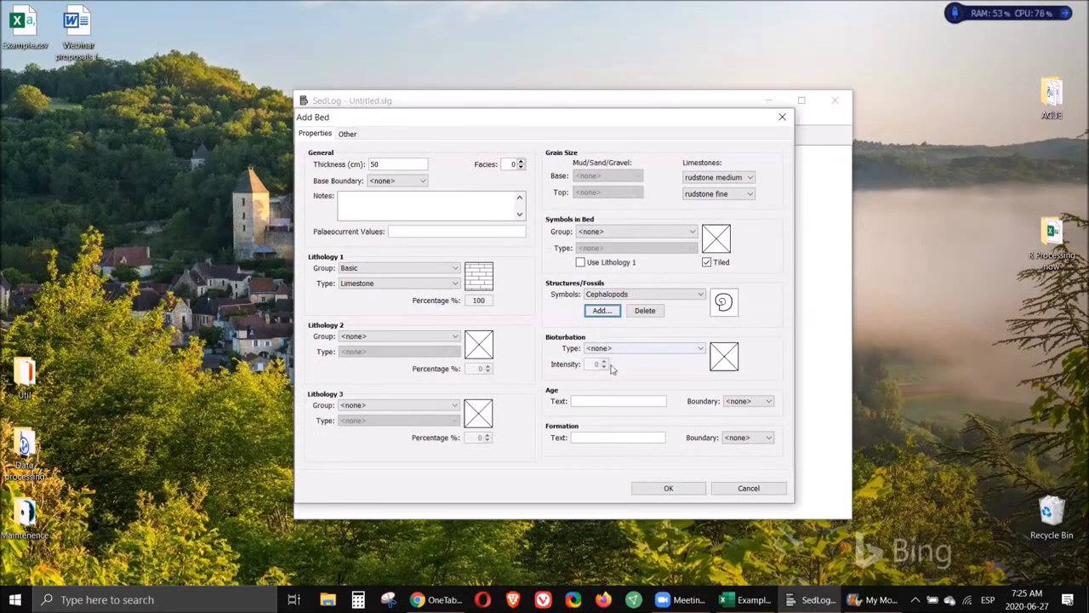
# - Enter "Cretassic" as the bed's age and "Holland Fm" as its formation, and add the bed to the log
pyautogui.click(603, 401)
pyautogui.write('Cretassic')
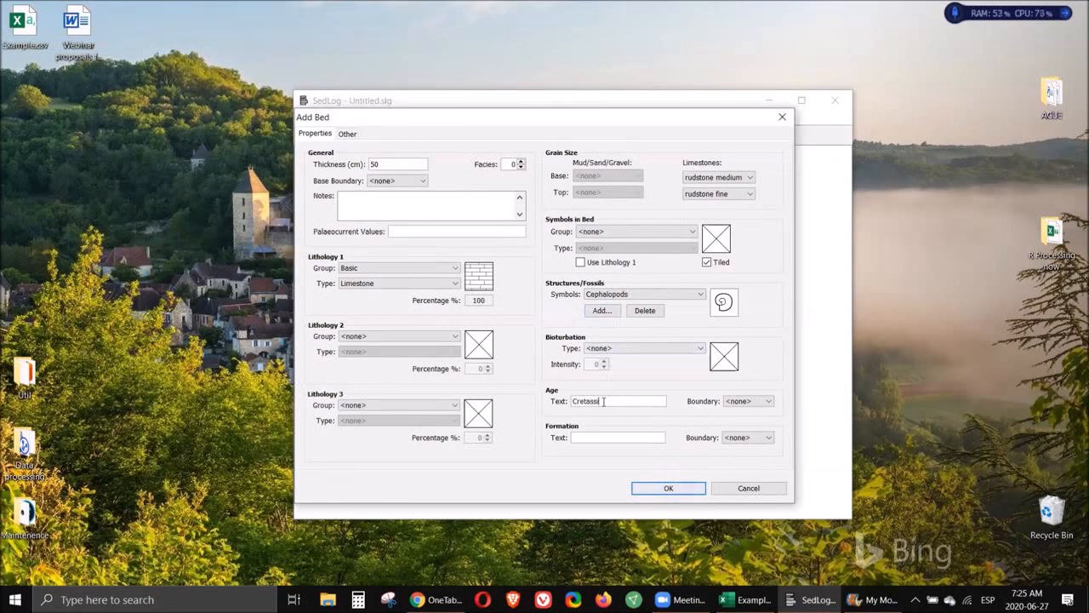
pyautogui.click(600, 437)
pyautogui.write('Holland Fm')
pyautogui.click(686, 492)
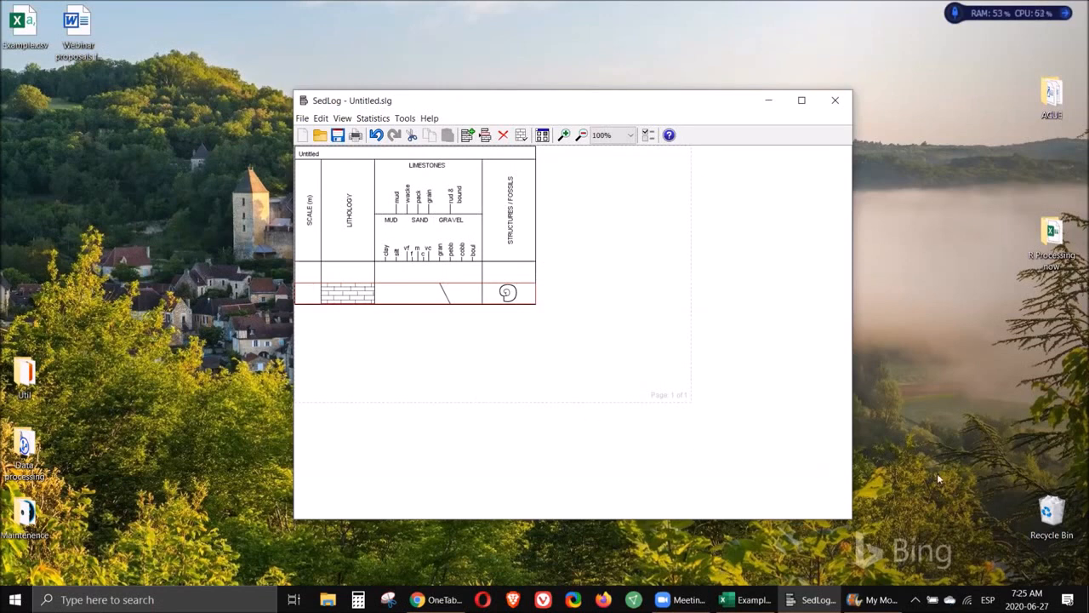
# - Create a new log with the Simple Layout
pyautogui.click(302, 119)
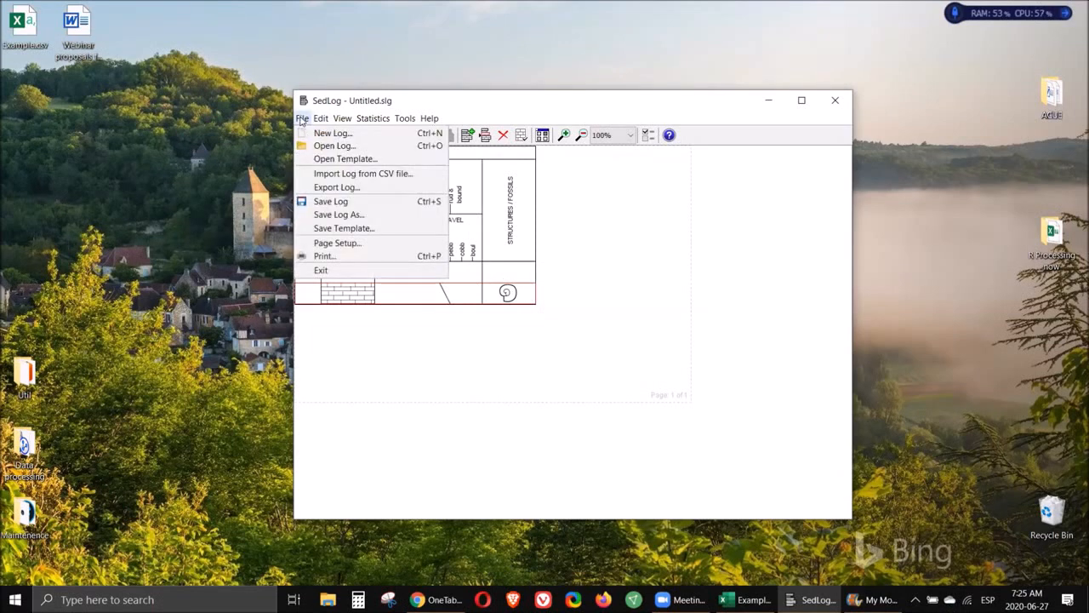
pyautogui.click(324, 135)
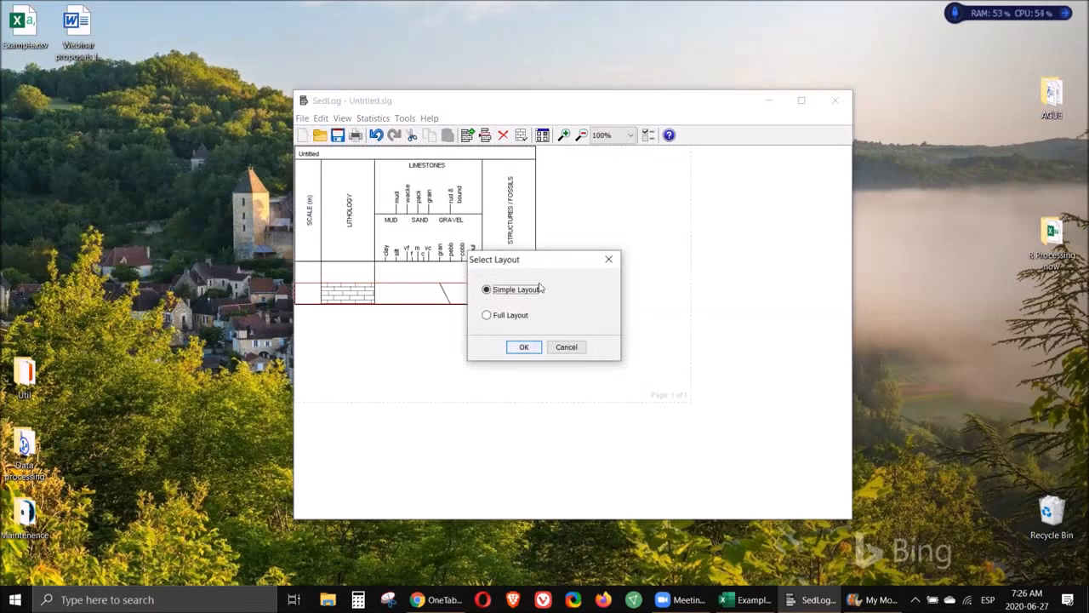
pyautogui.click(499, 316)
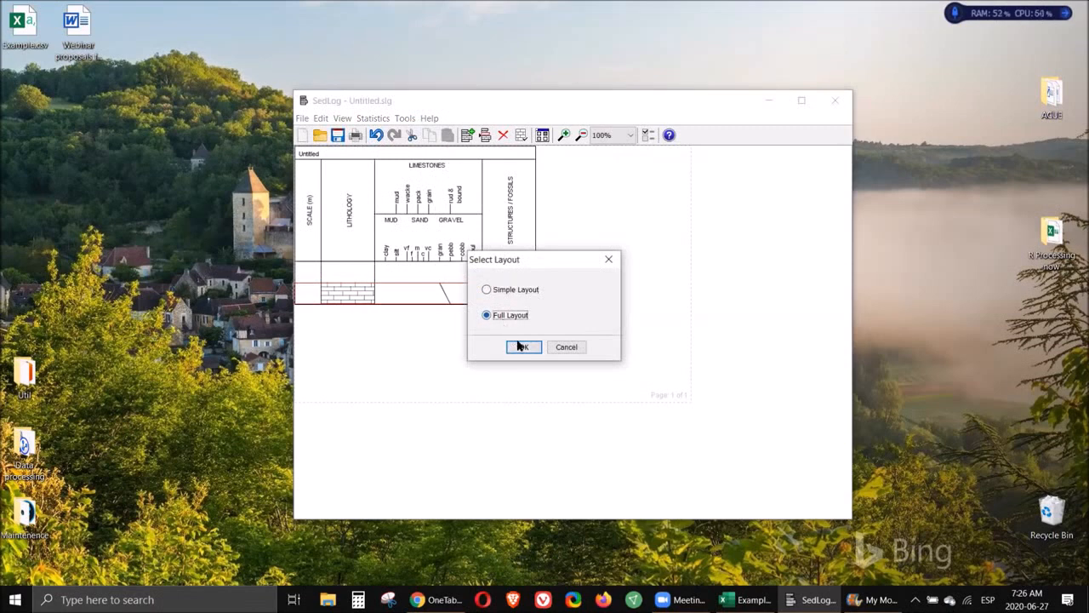
pyautogui.click(506, 292)
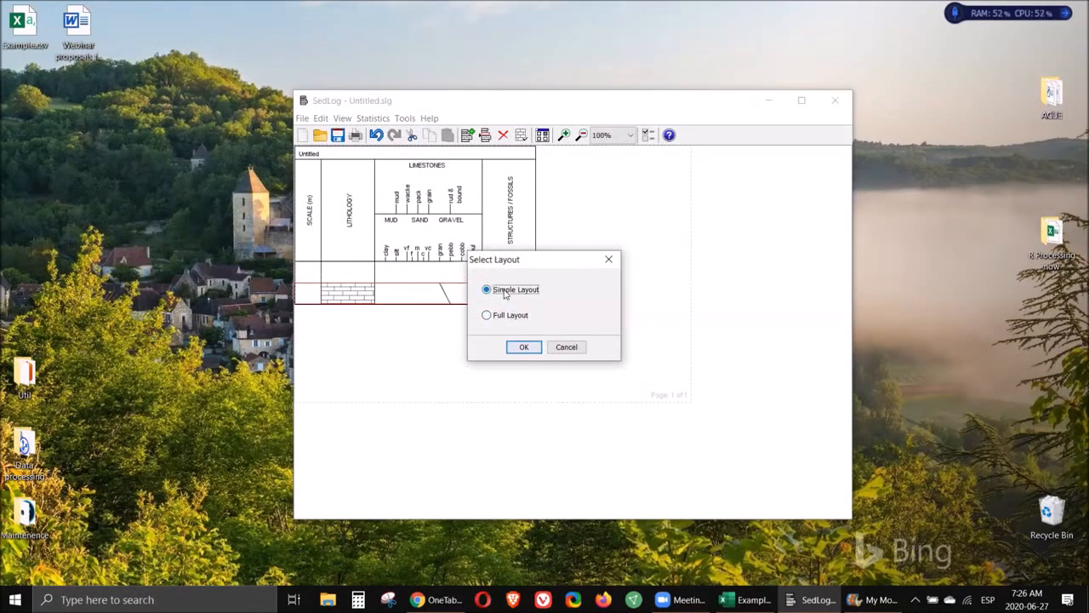
pyautogui.click(520, 347)
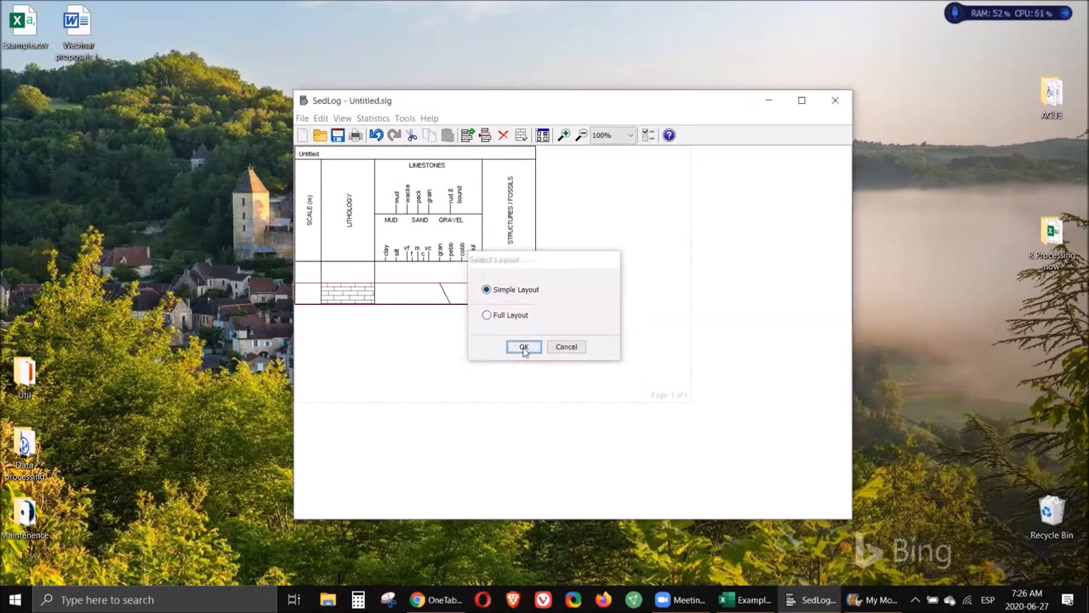
# - Switch to Excel, review the columns of Example.csv from thickness and lithology through bioturbation, and close the workbook
pyautogui.click(747, 599)
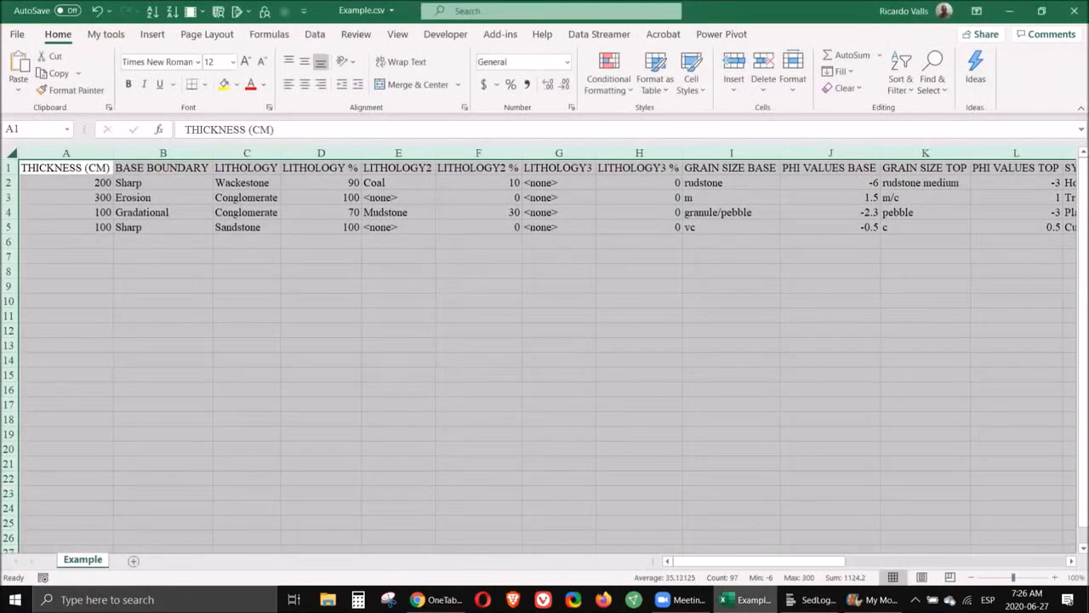
pyautogui.click(128, 271)
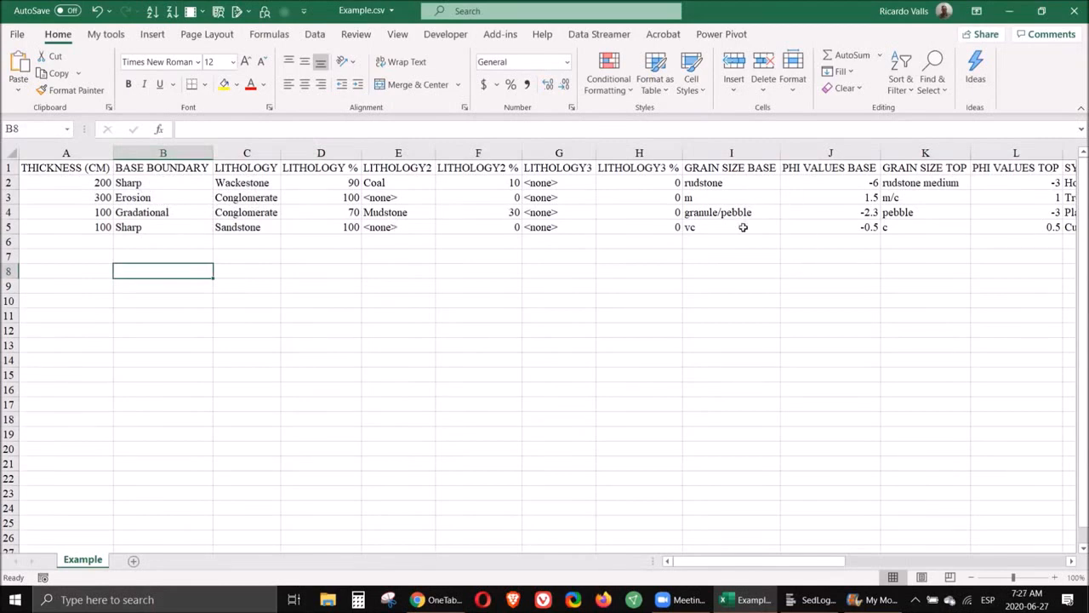
pyautogui.hscroll(5, 150, 166)
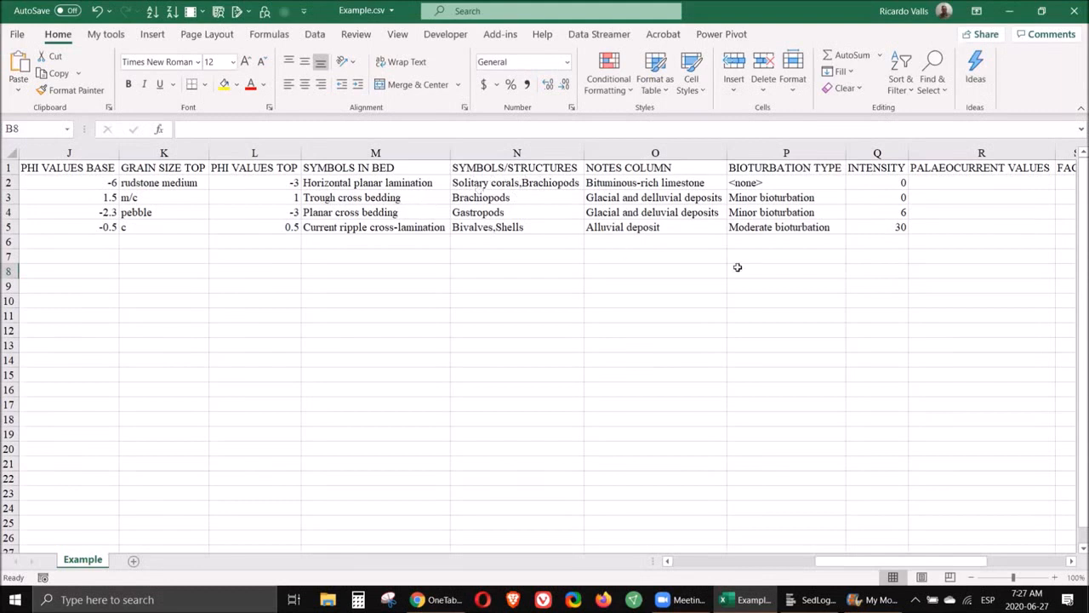
pyautogui.click(1074, 12)
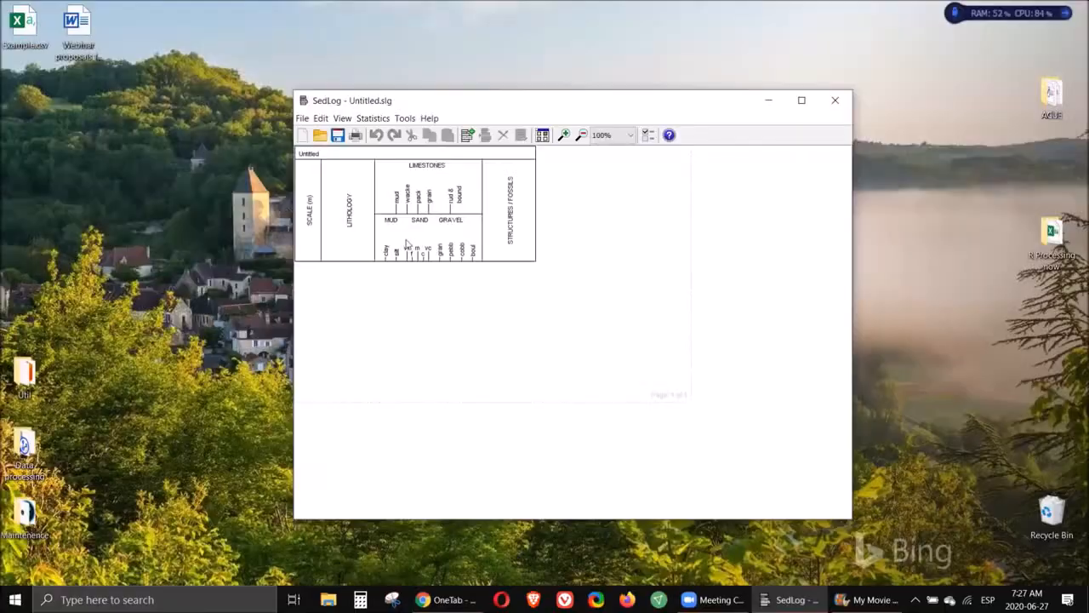
# - Import Example.csv from the Desktop into the new log using Automatic Importing, and maximize the SedLog window
pyautogui.click(302, 118)
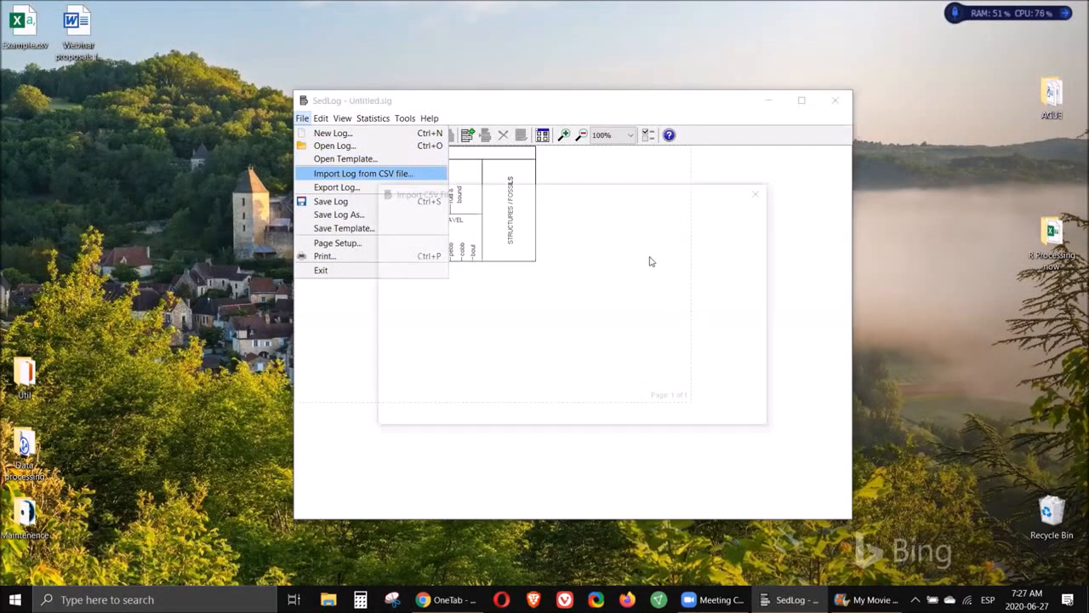
pyautogui.press('Return')
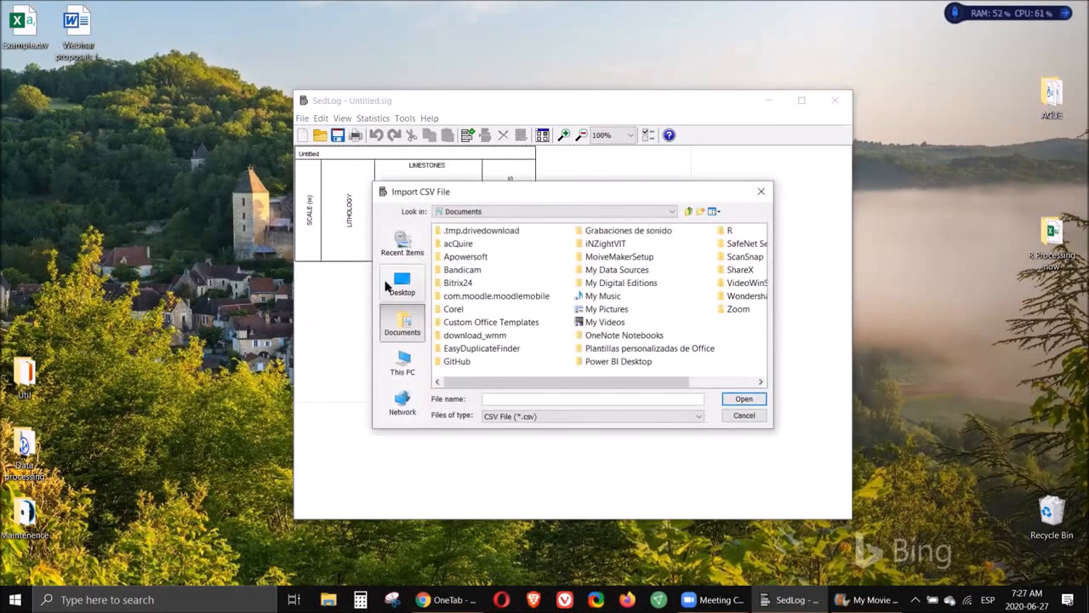
pyautogui.click(405, 286)
pyautogui.doubleClick(565, 244)
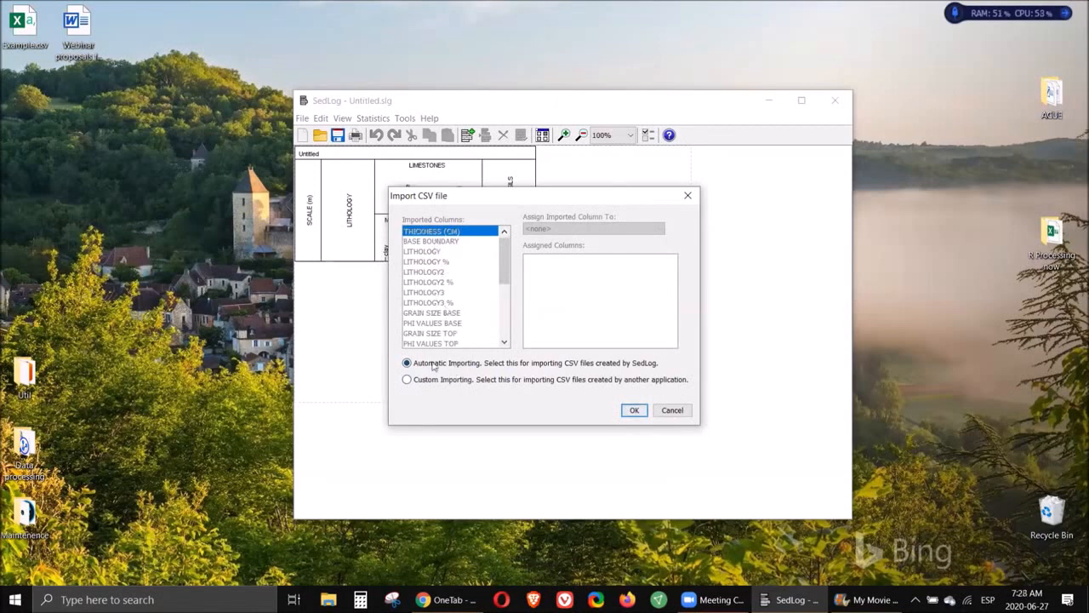
pyautogui.click(635, 410)
pyautogui.click(800, 102)
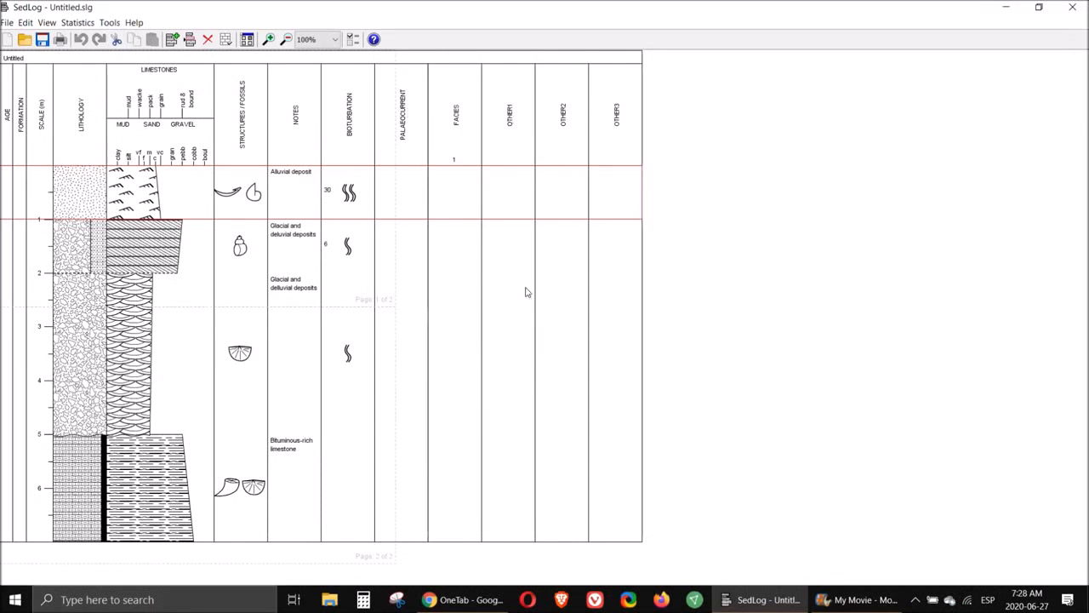
# - Remove the PALAEOCURRENT, FACIES, OTHER1, OTHER2 and OTHER3 columns from the log table in the preferences
pyautogui.click(352, 42)
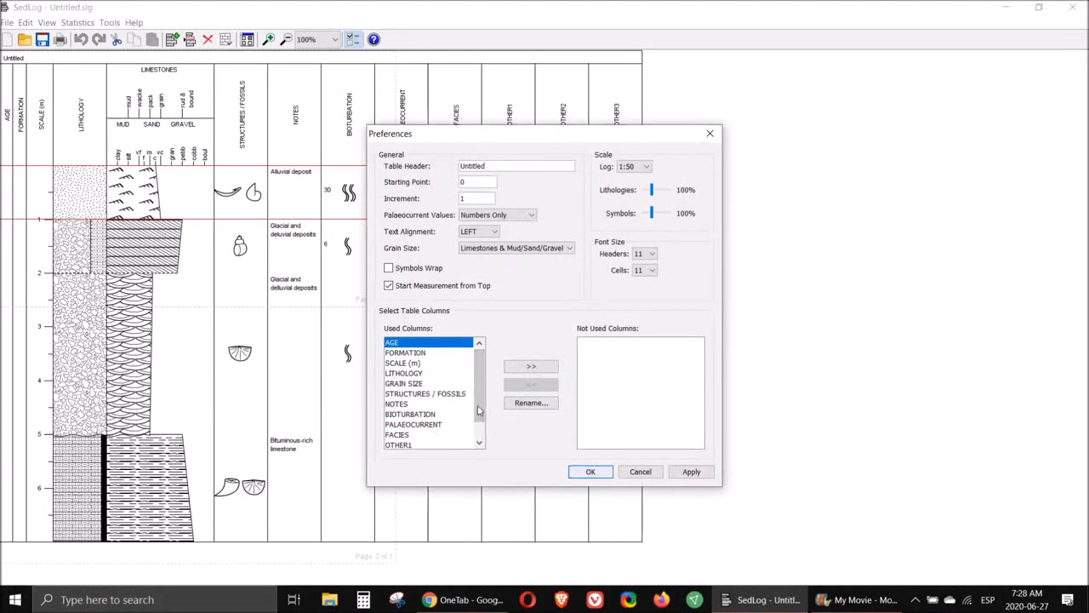
pyautogui.moveTo(478, 411); pyautogui.dragTo(478, 430)
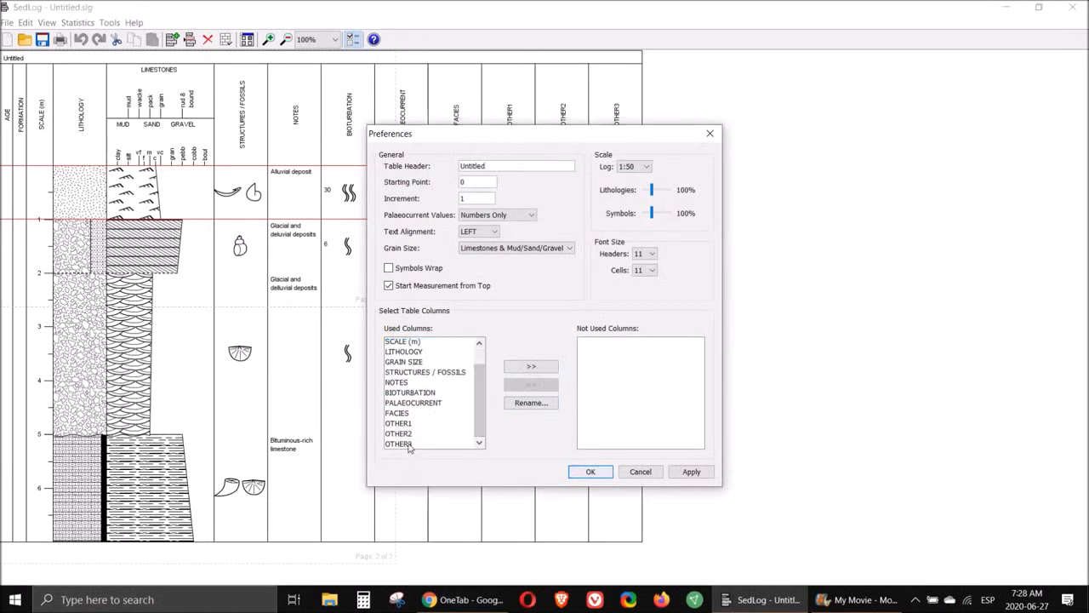
pyautogui.click(420, 403)
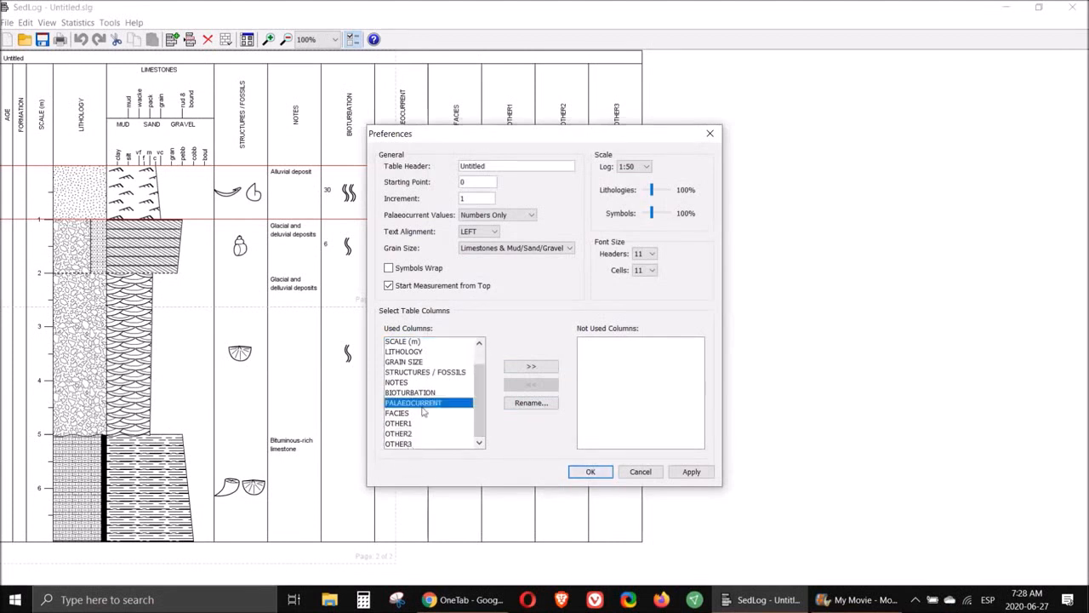
pyautogui.click(533, 367)
pyautogui.click(532, 367)
pyautogui.click(532, 367)
pyautogui.click(532, 367)
pyautogui.click(532, 366)
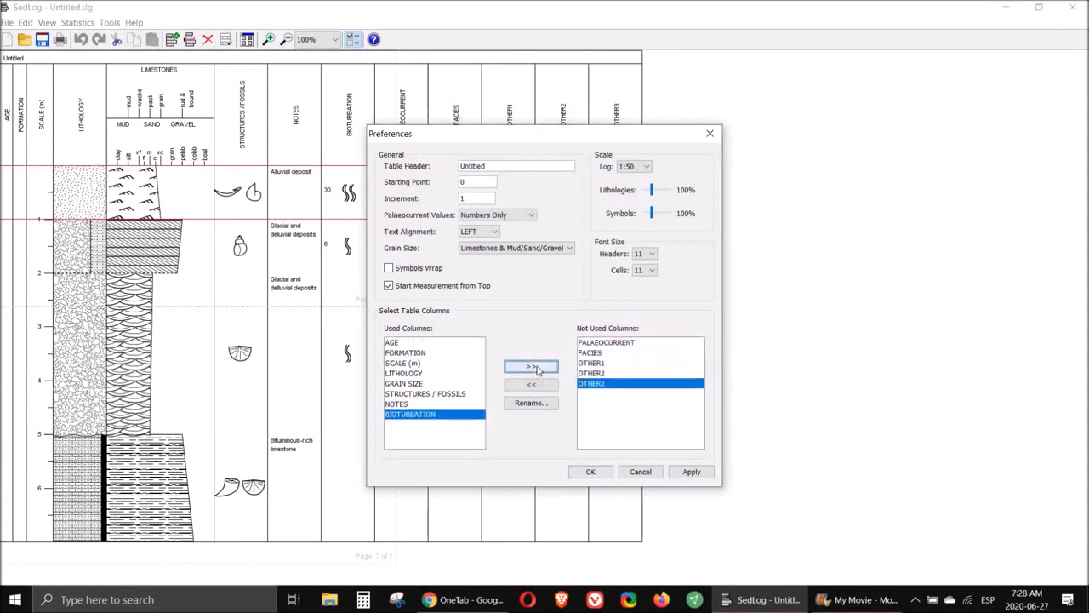
pyautogui.click(689, 472)
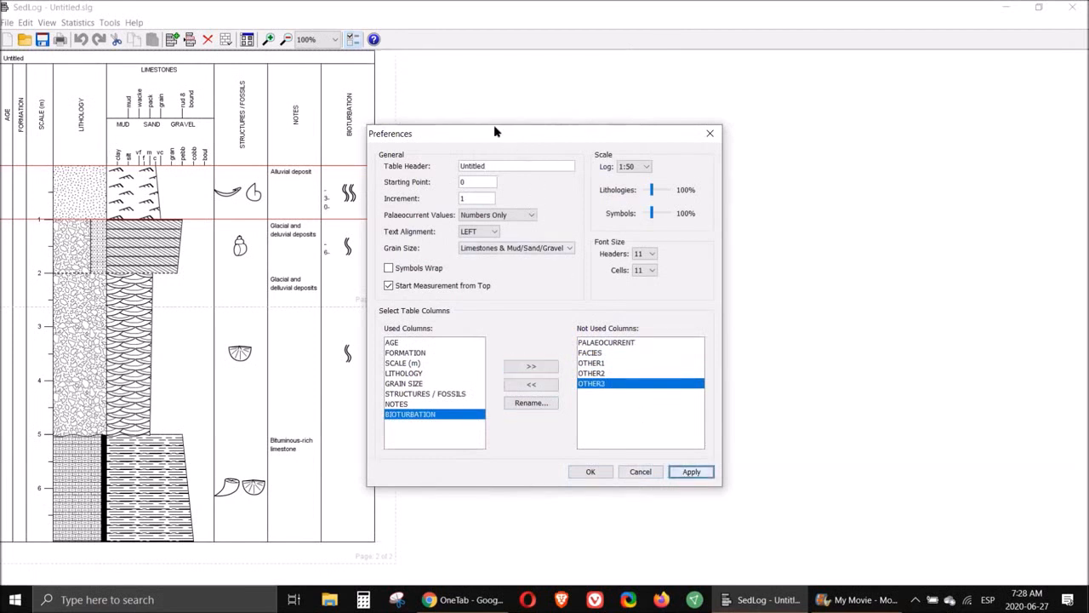
pyautogui.moveTo(499, 133); pyautogui.dragTo(647, 147)
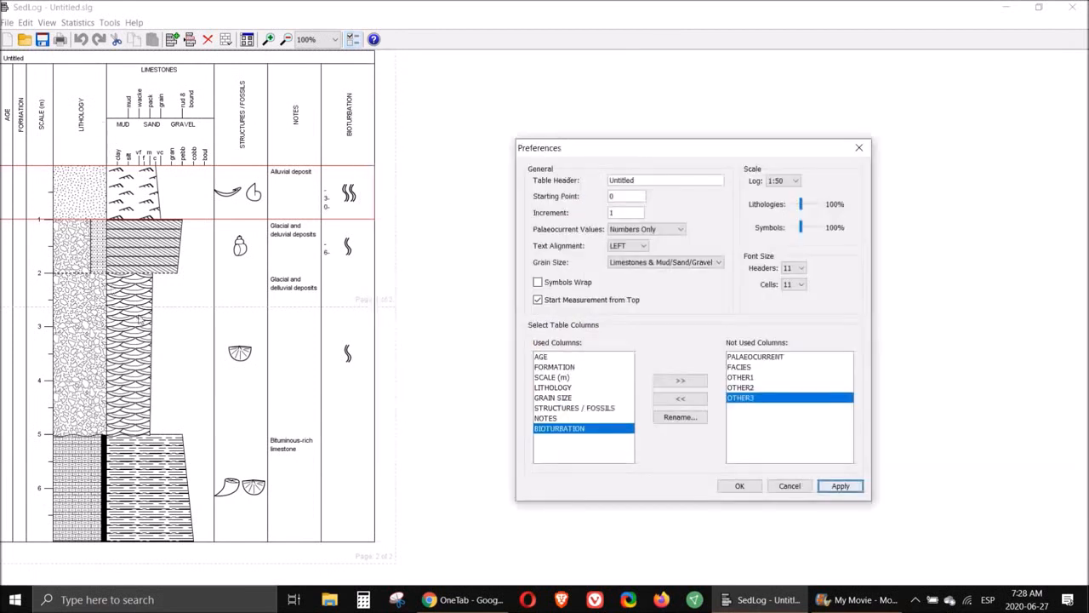
pyautogui.click(732, 487)
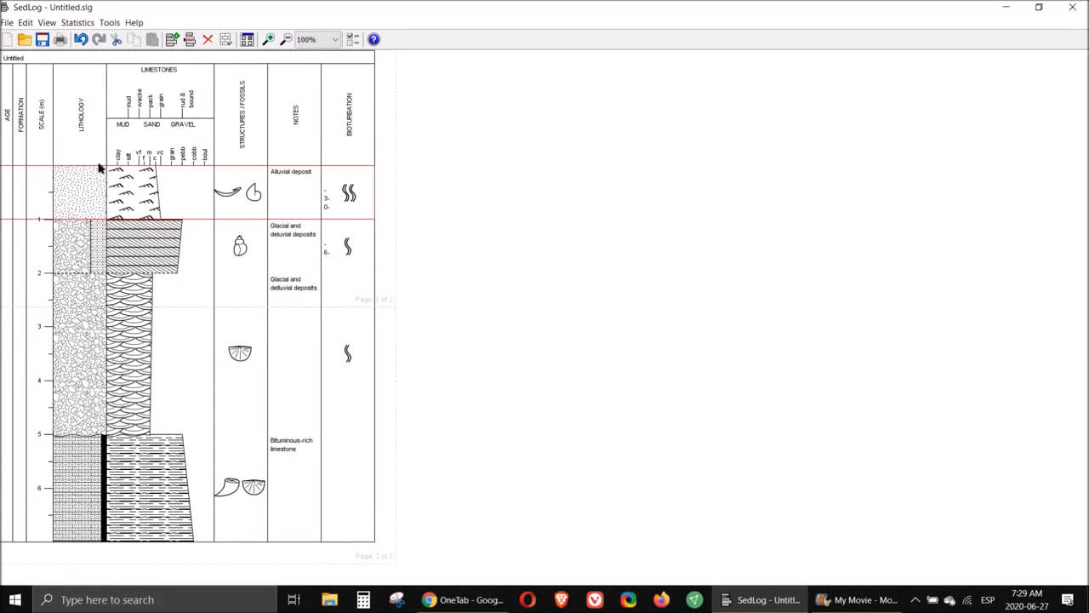
# - Enter "Quaternary" as the age of the top sandstone bed
pyautogui.doubleClick(85, 196)
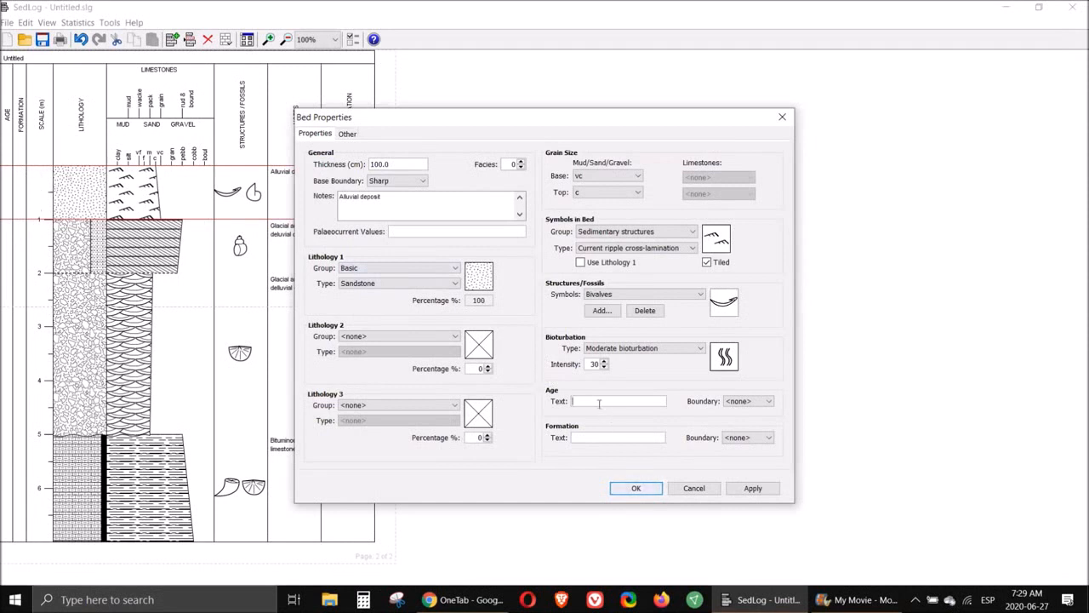
pyautogui.write('Quaternary')
pyautogui.click(636, 490)
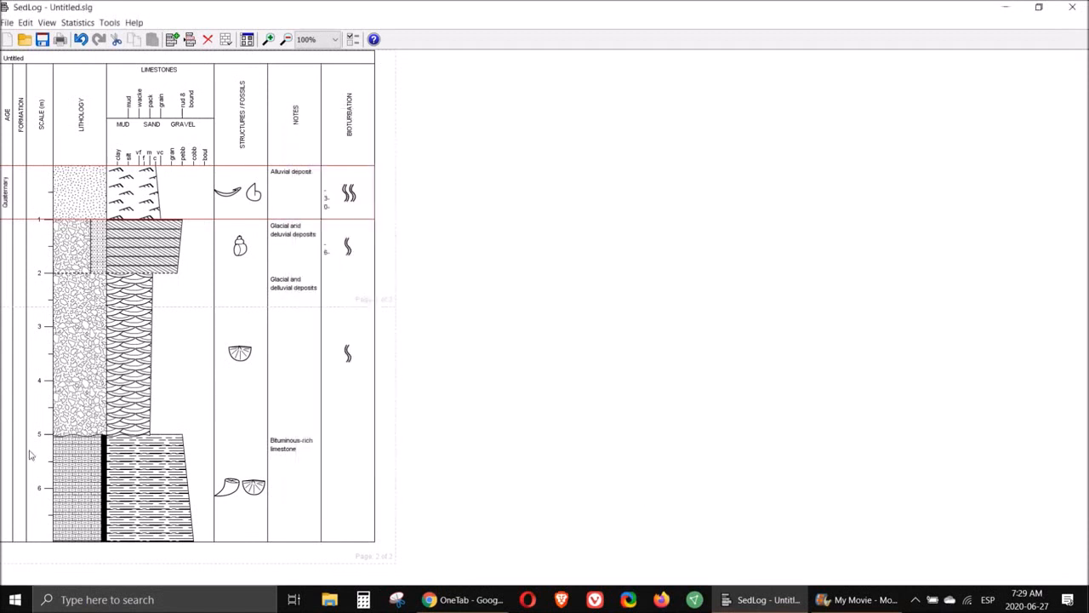
# - Enter "Cretassic" as the age and "La Luna" as the formation of the lowest bed, the bituminous-rich limestone
pyautogui.doubleClick(92, 466)
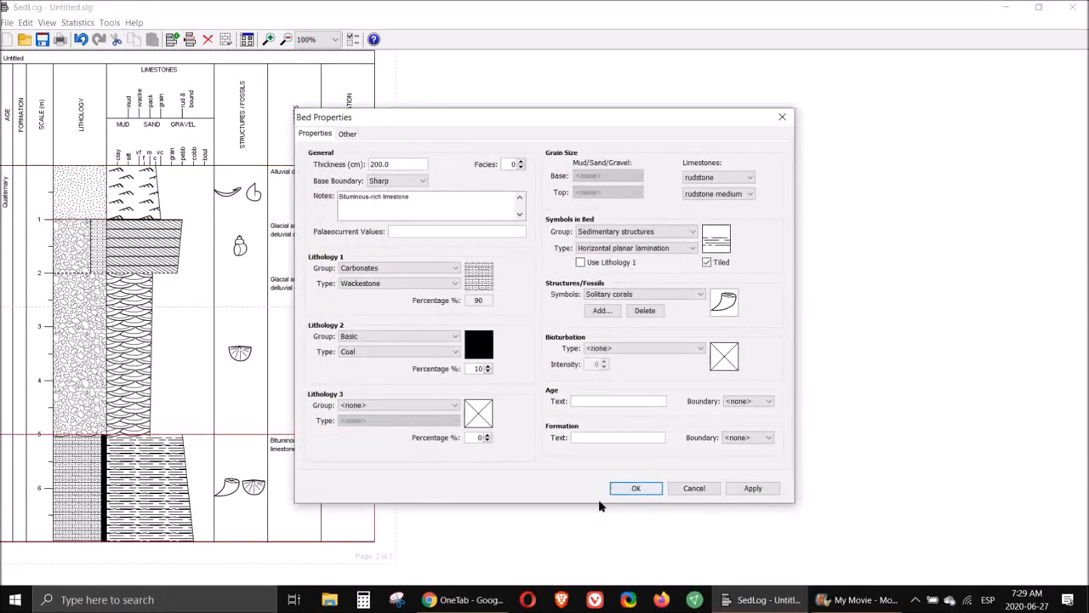
pyautogui.click(610, 402)
pyautogui.write('Cretassic')
pyautogui.press('Tab')
pyautogui.click(609, 437)
pyautogui.write('La Luna')
pyautogui.click(642, 490)
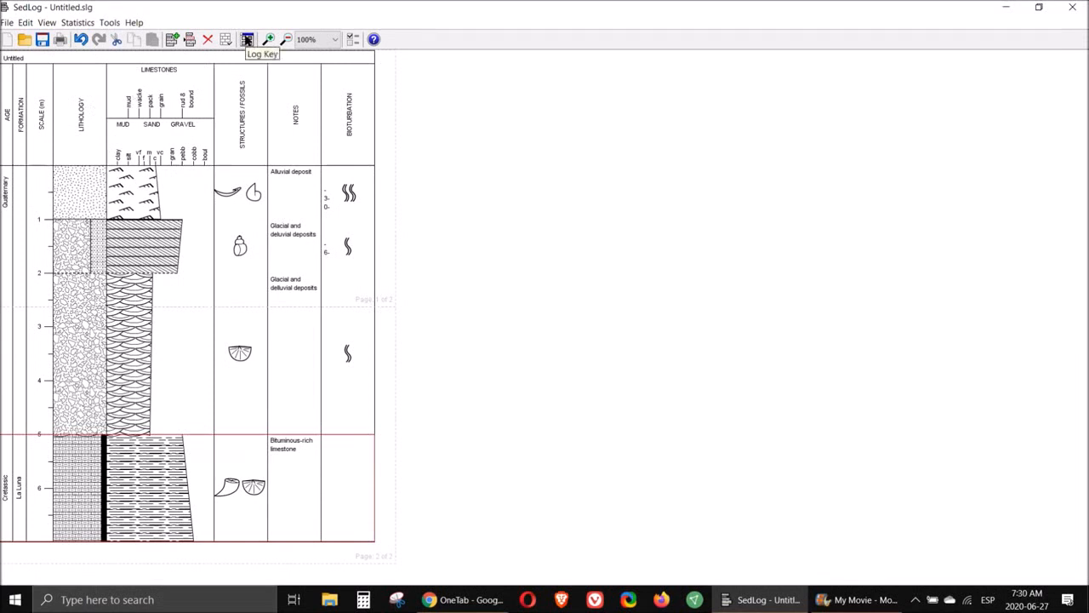
# - Open the log key and place its window beside the log to examine the lithologies, symbols and base boundaries
pyautogui.click(247, 39)
pyautogui.moveTo(616, 175); pyautogui.dragTo(685, 124)
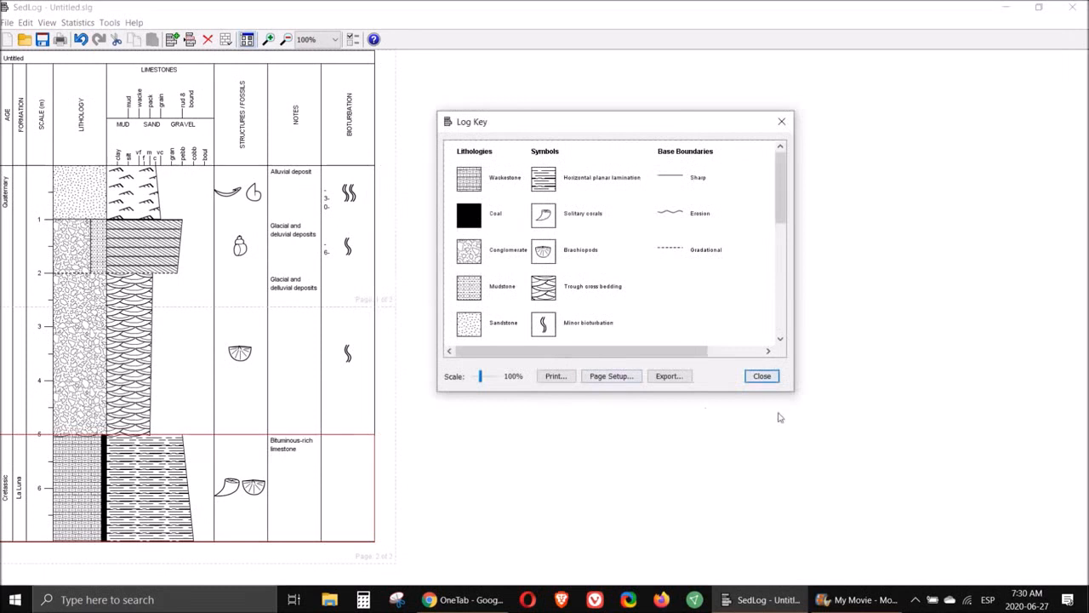